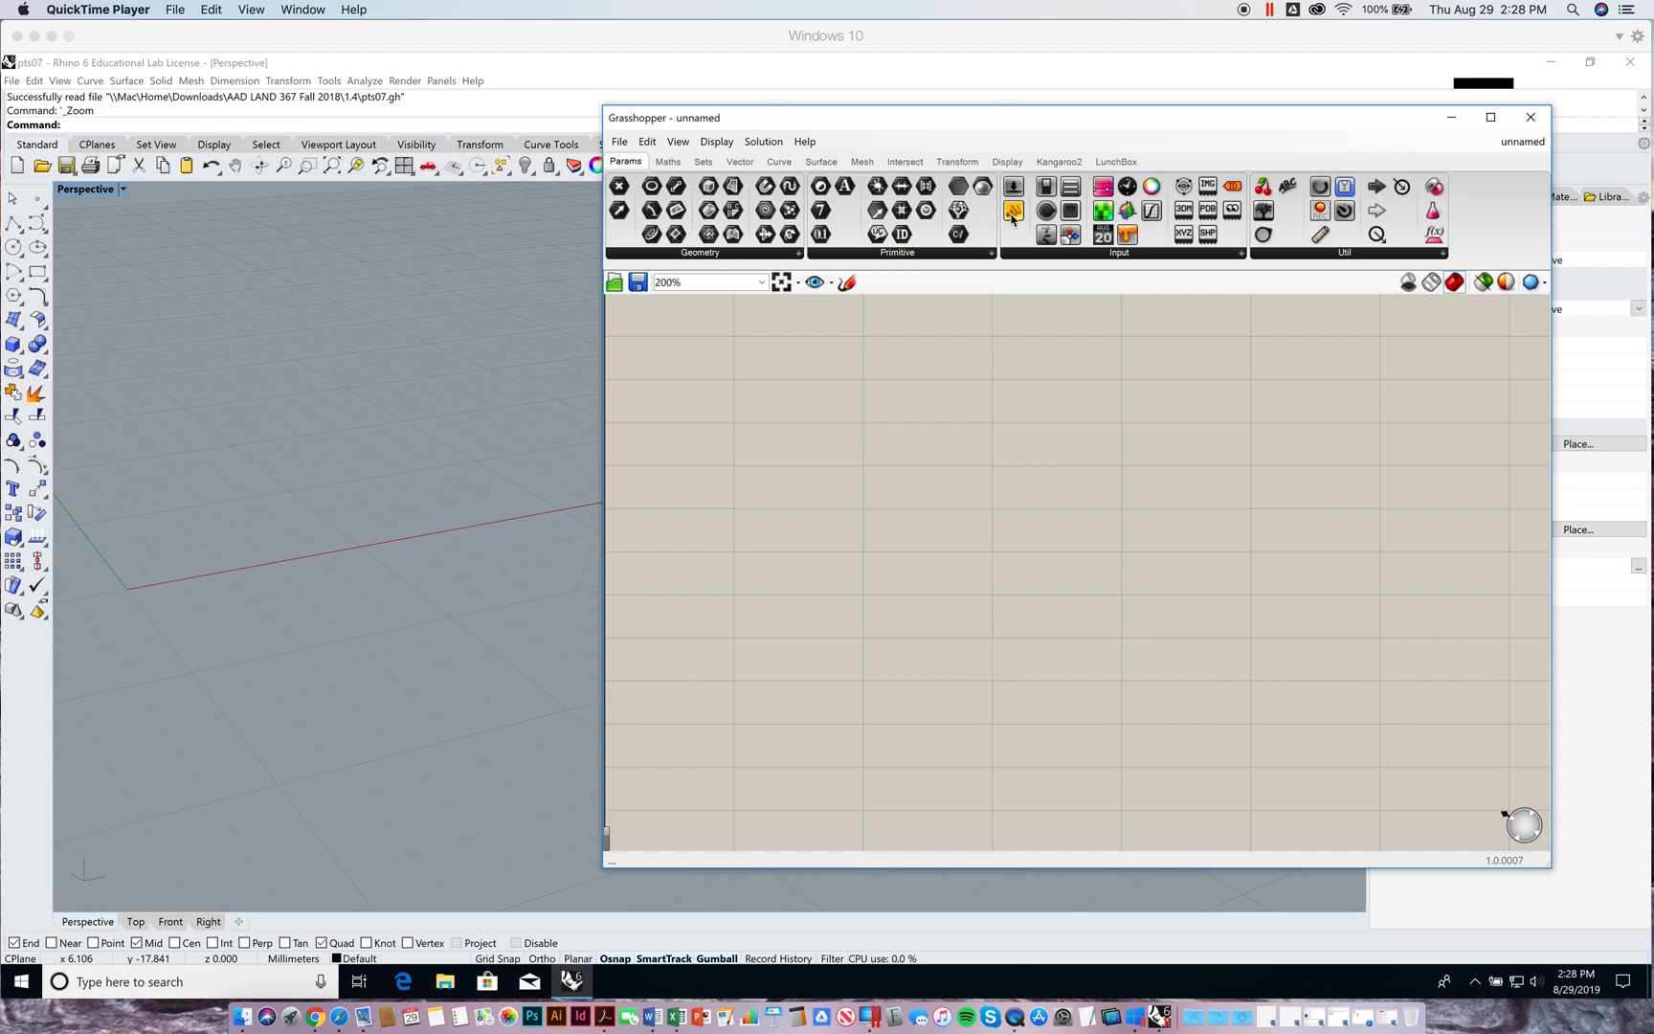
Place a text panel on the canvas and copy it three times to make a row of four panels
left_click(1022, 129)
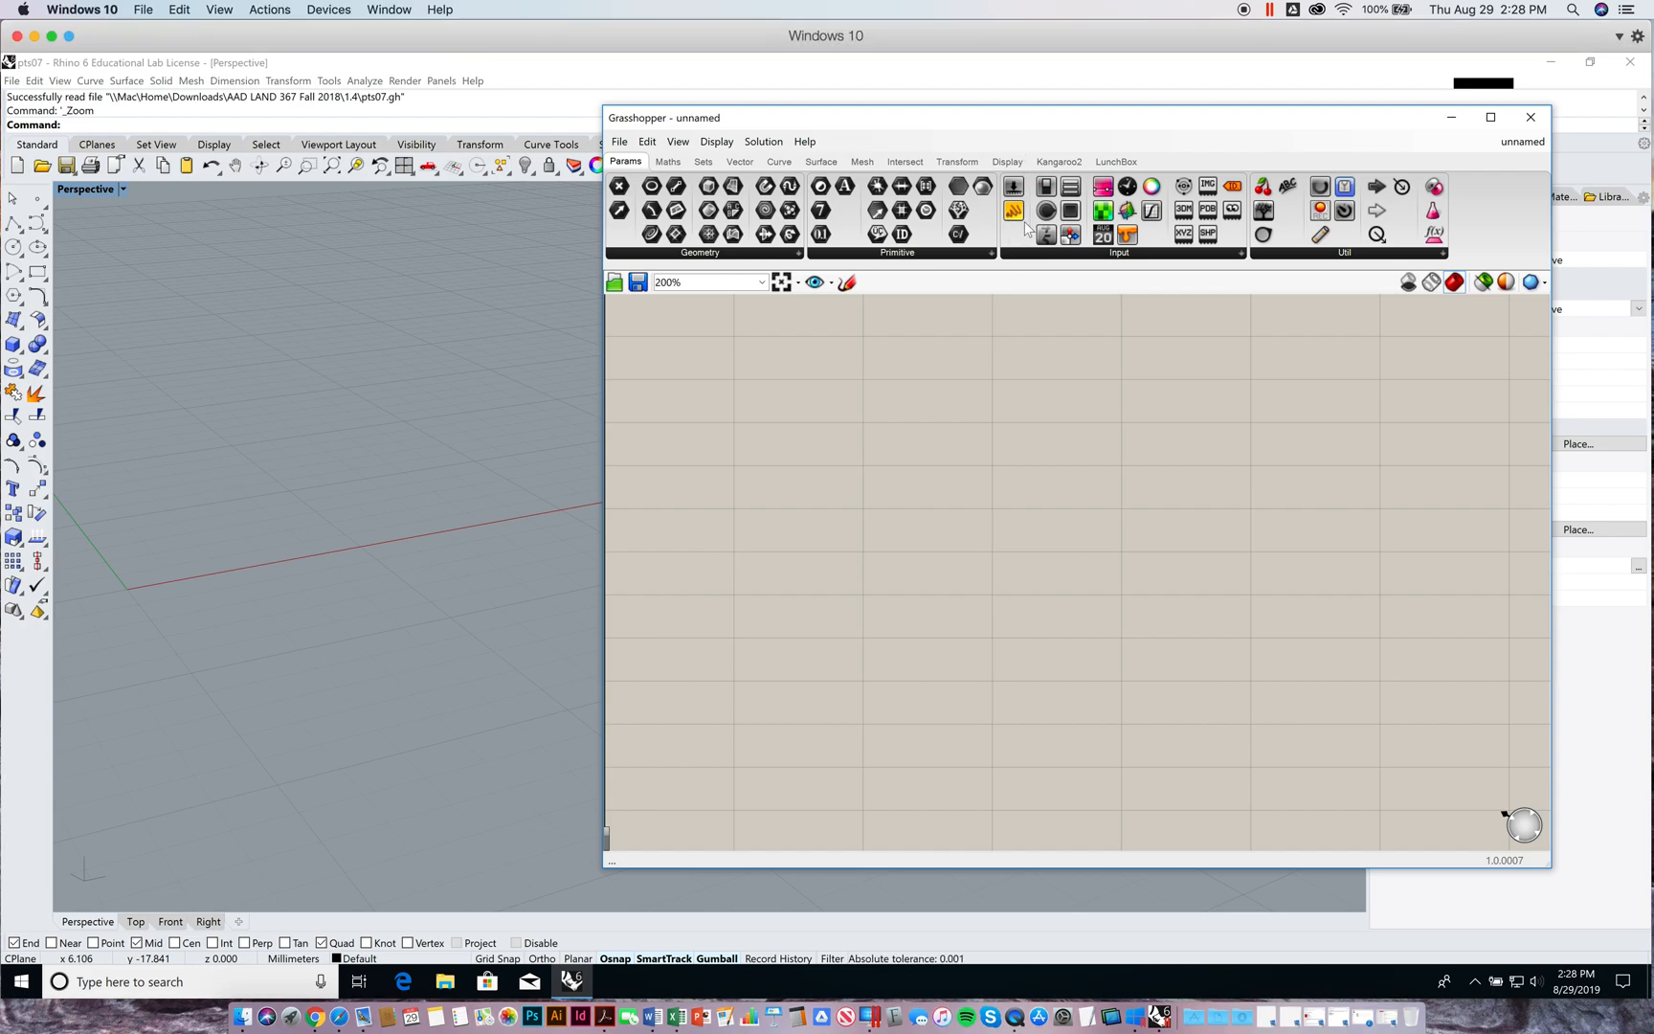
left_click_drag(1014, 219, 1087, 450)
key("ctrl+c")
left_click(1135, 517)
key("ctrl+v")
right_click_drag(1255, 534, 1164, 536)
key("ctrl+v")
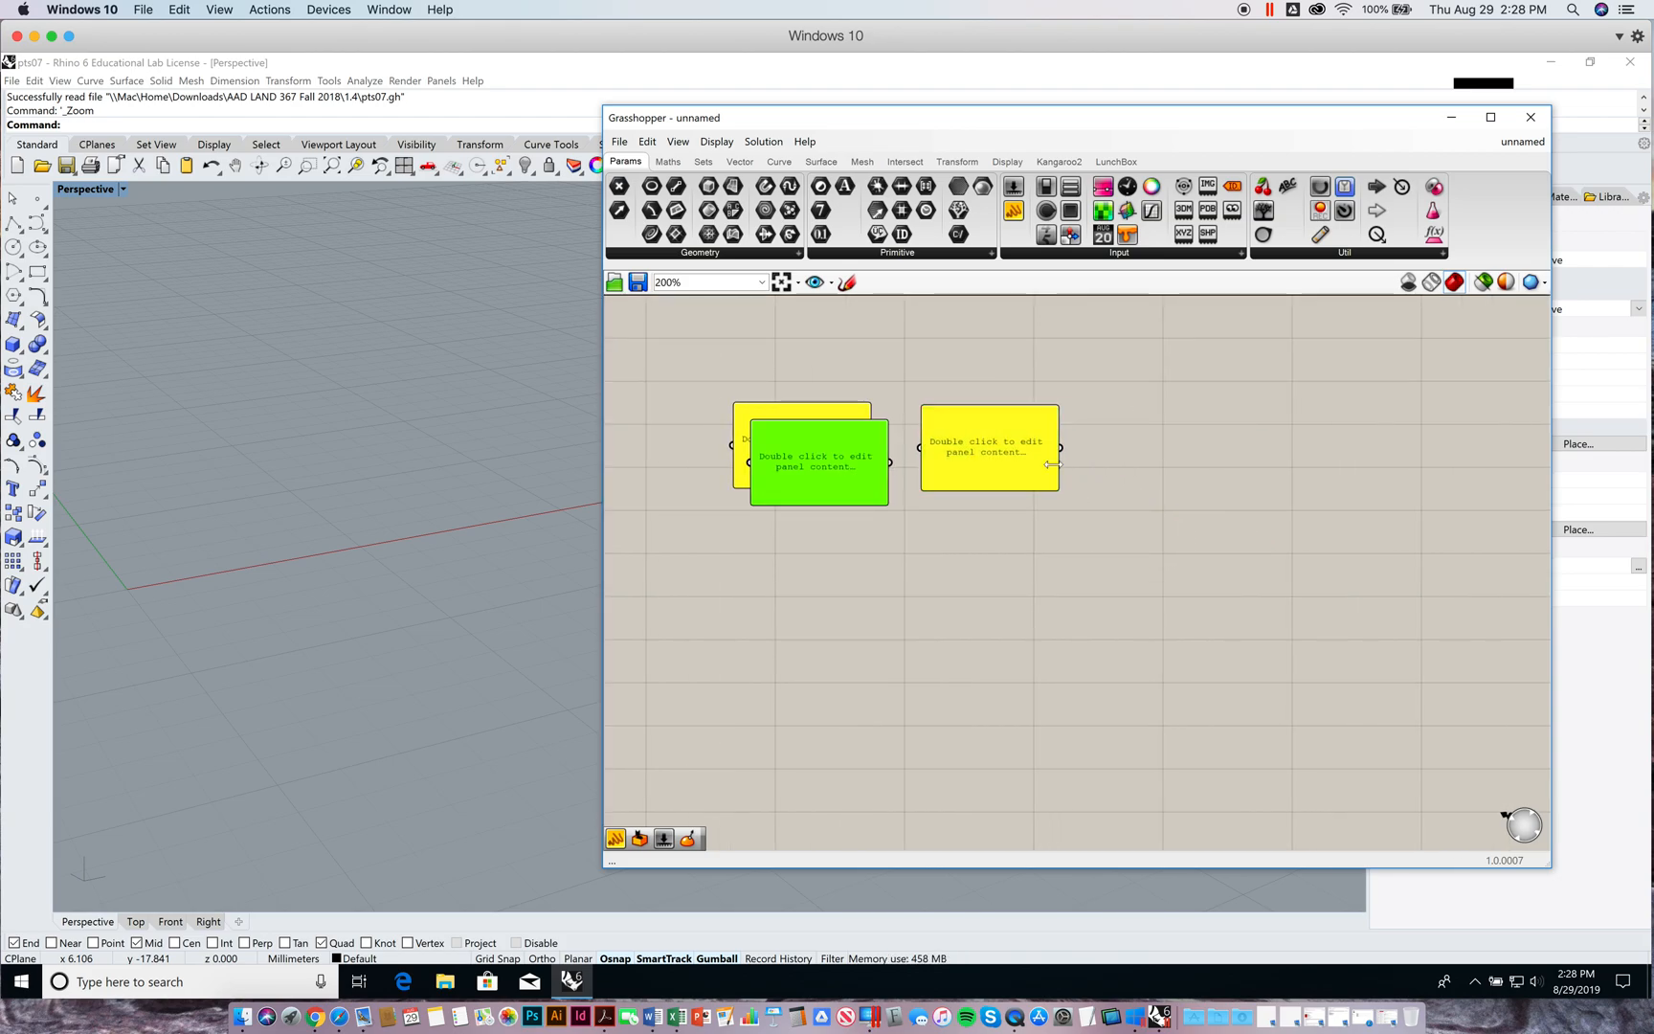
left_click_drag(871, 473, 1212, 464)
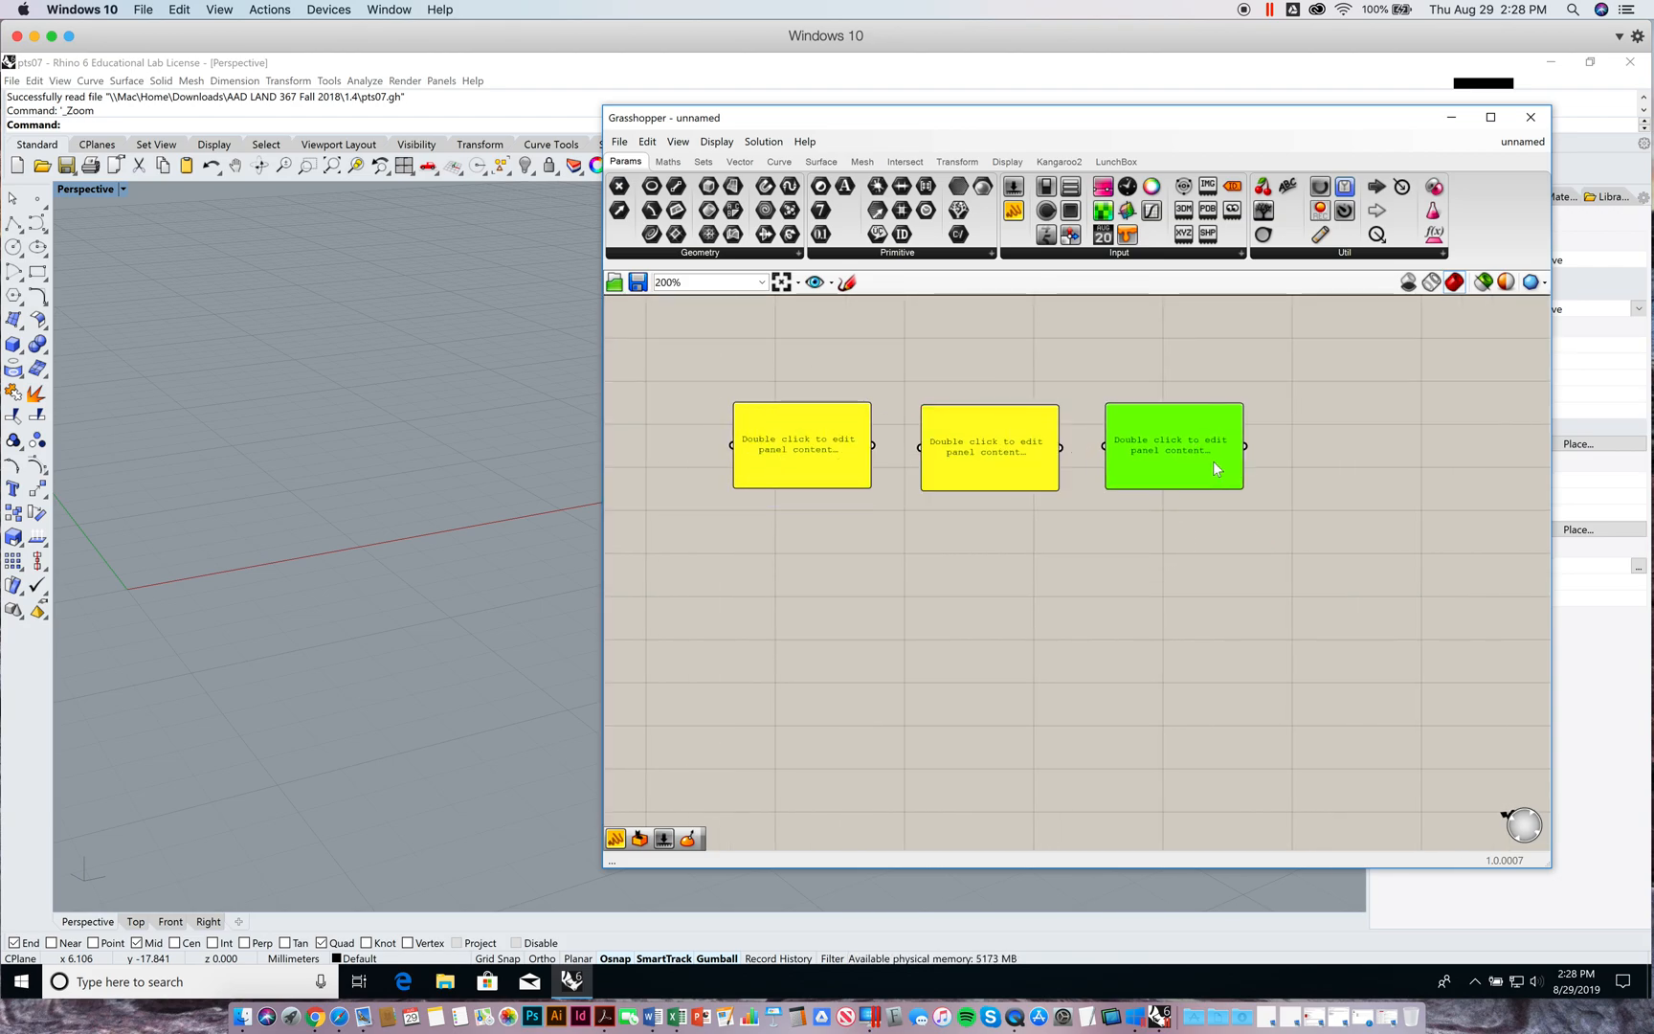
key("ctrl+v")
left_click_drag(873, 463, 1395, 450)
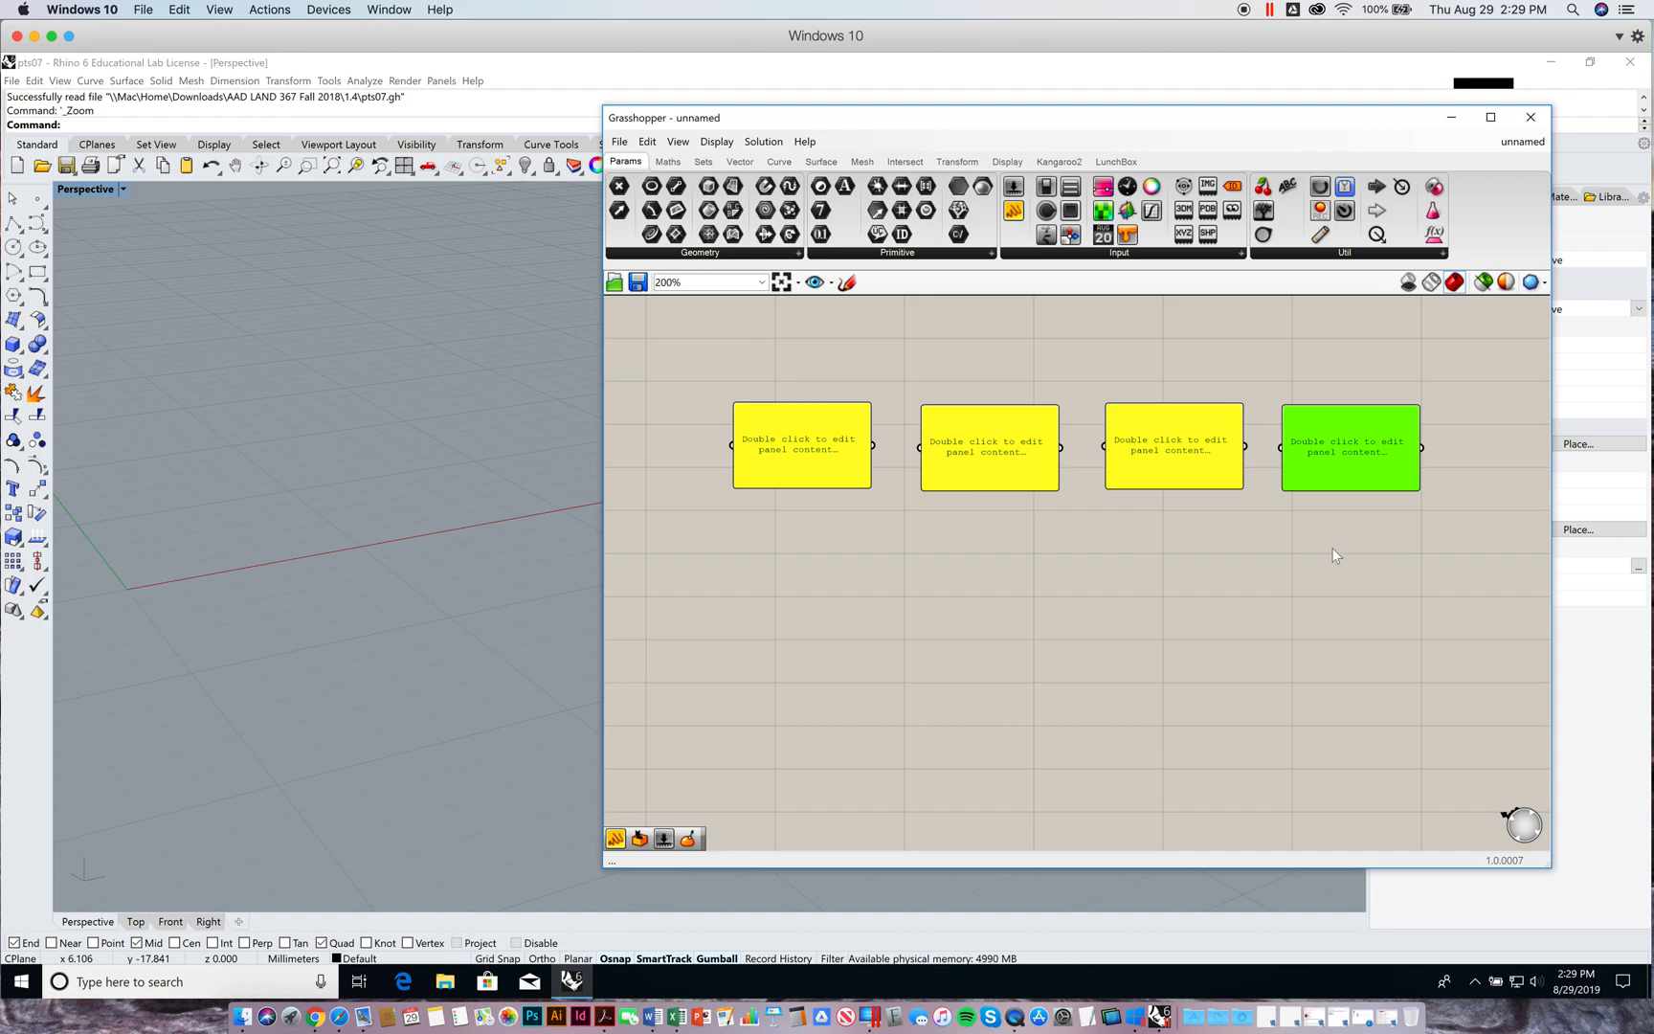
Label the last panel in the row "Make Points"
double_click(1340, 444)
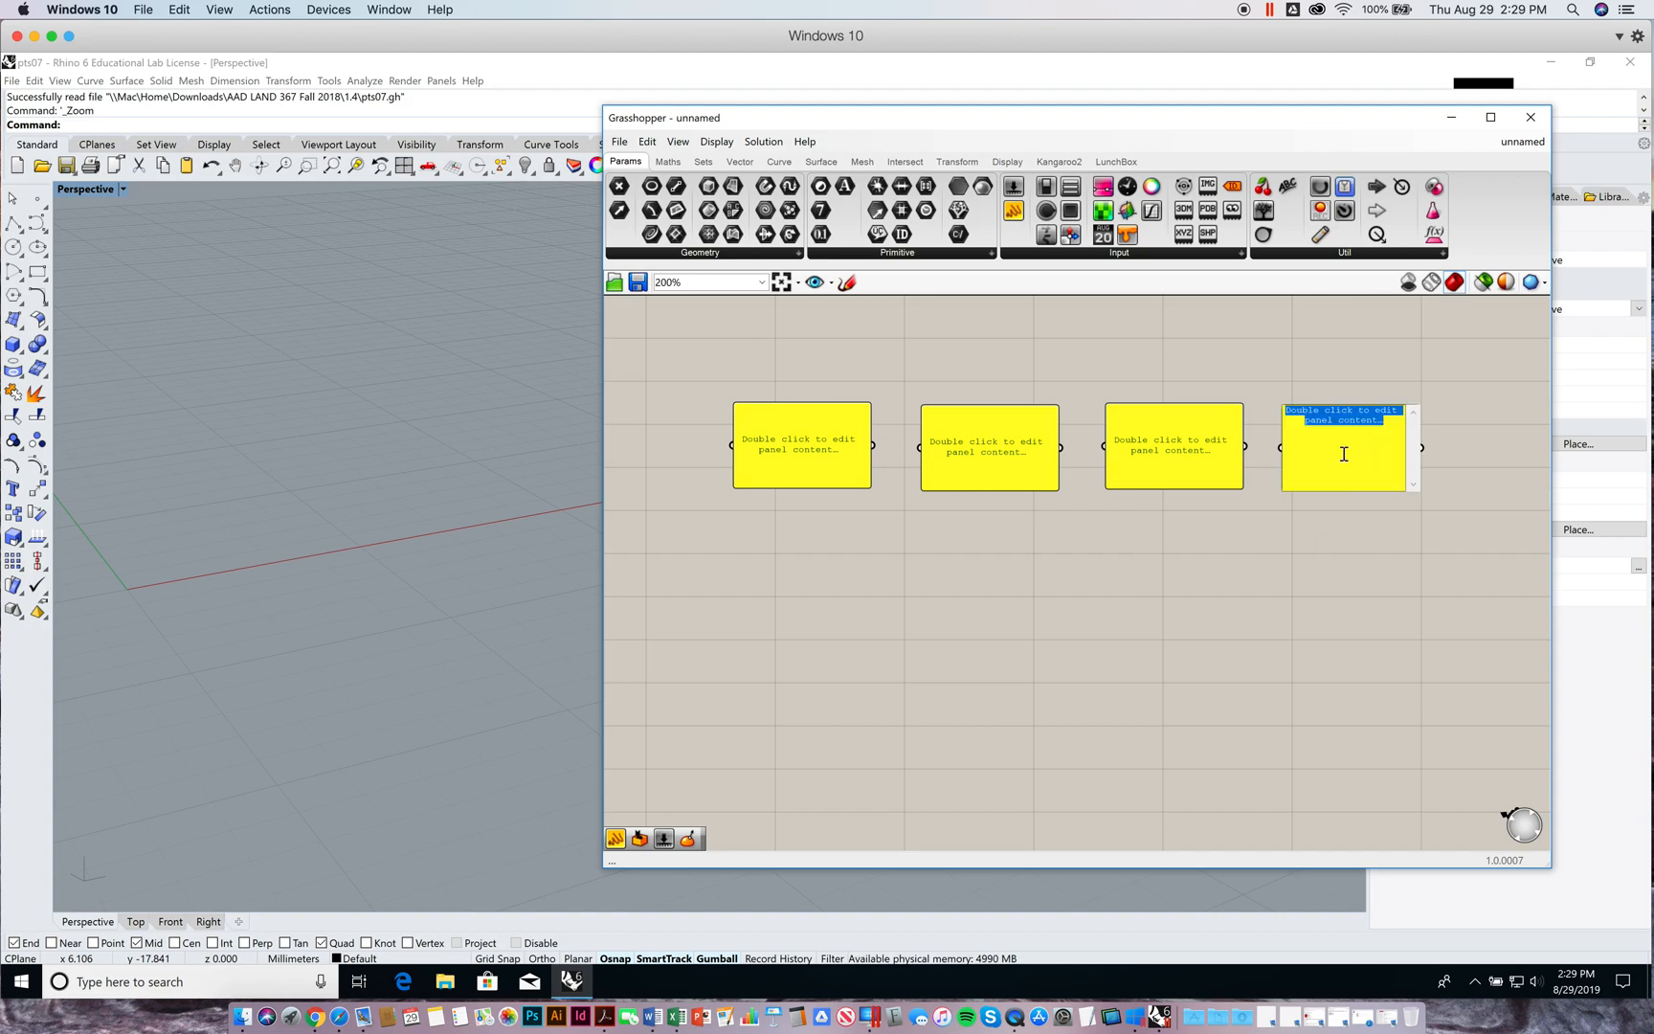
key("BackSpace")
type("Point")
key("BackSpace")
key("BackSpace")
key("BackSpace")
key("BackSpace")
key("BackSpace")
type("Make Points")
key("Return")
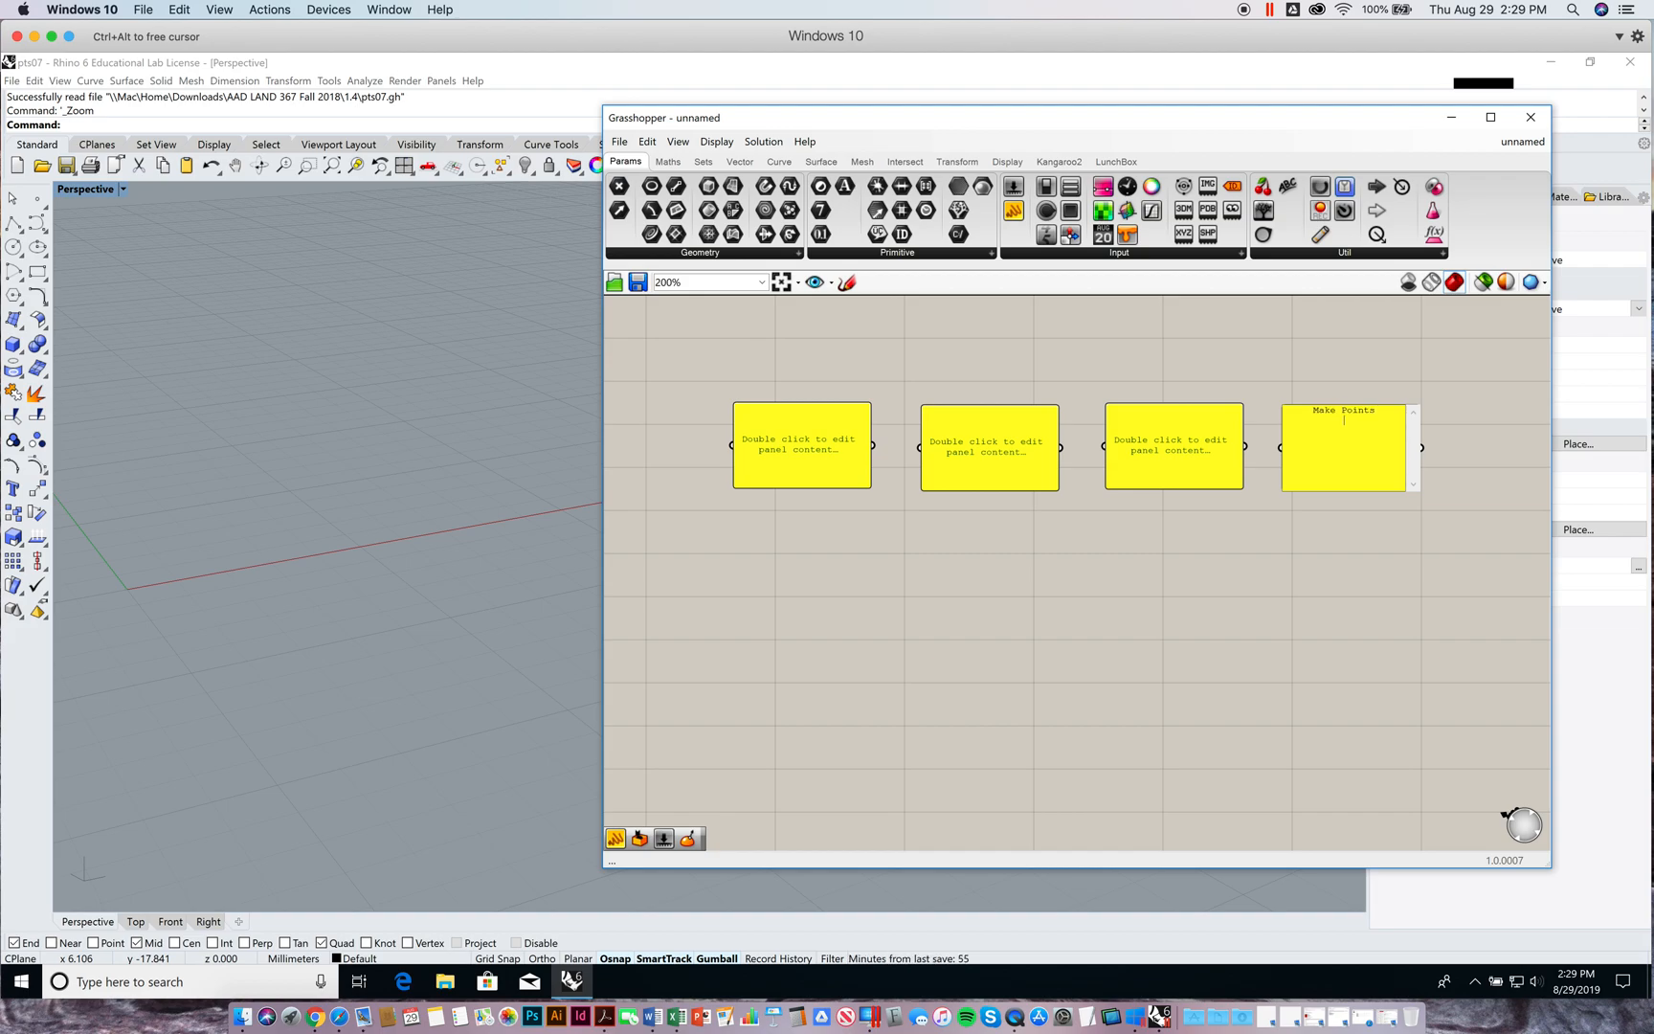
left_click(1358, 398)
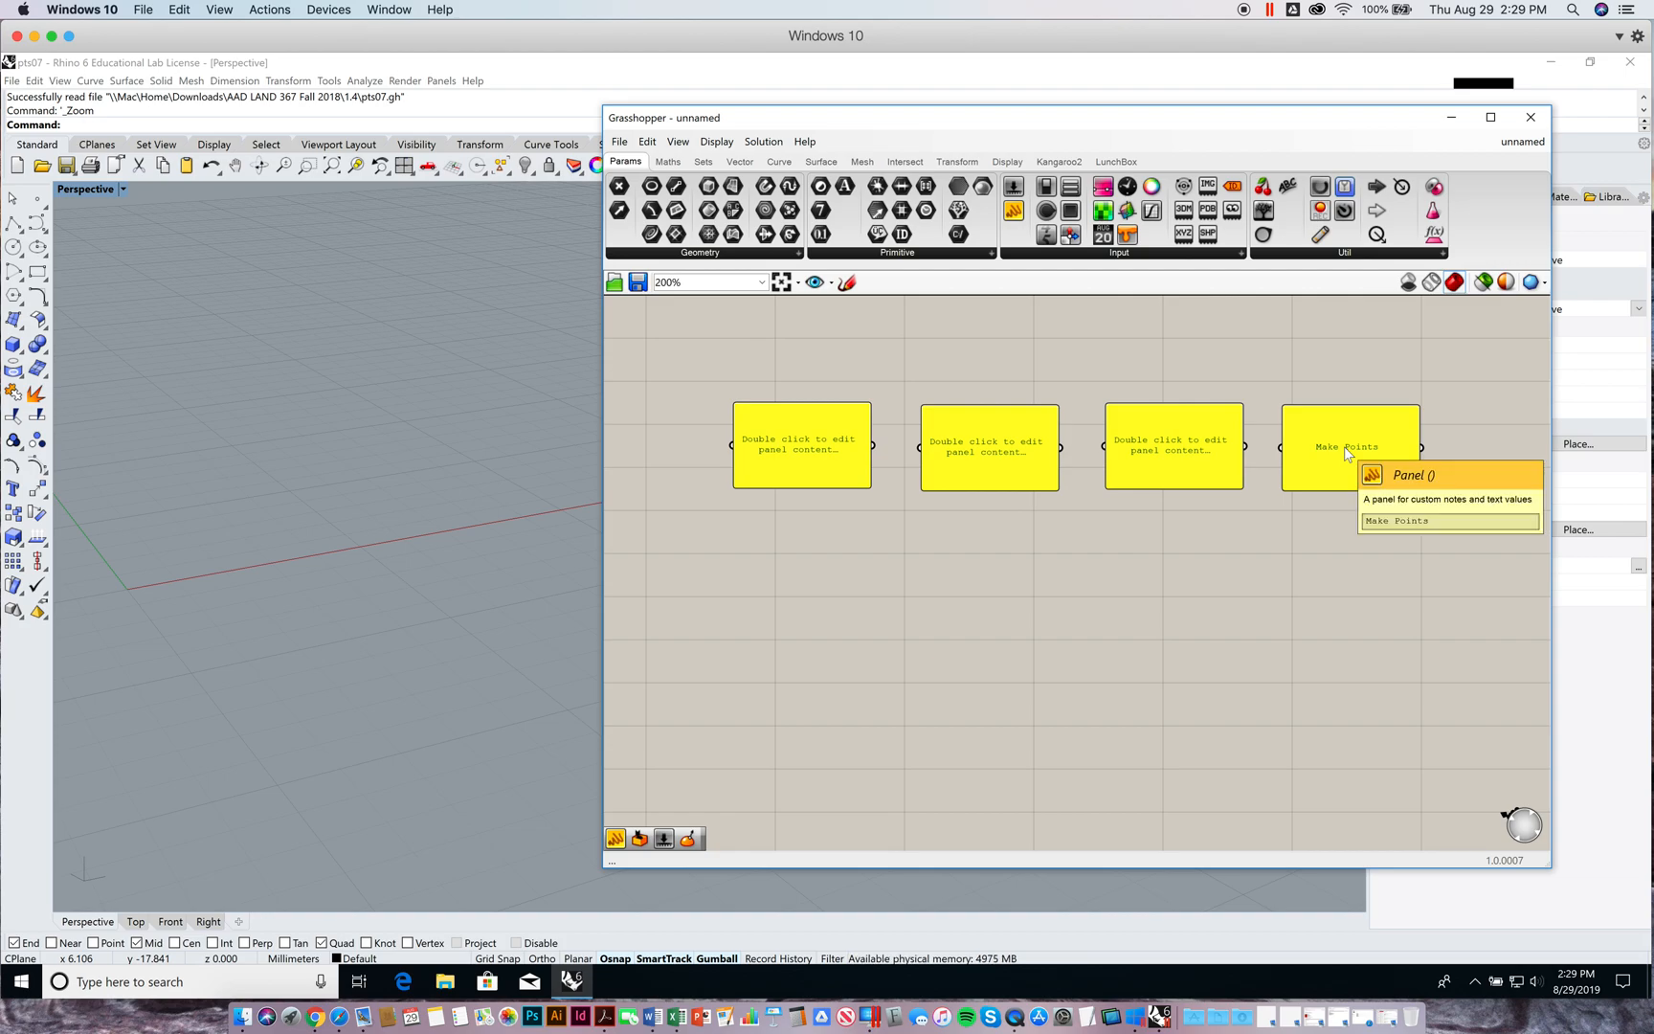
Label the third panel "X, Y Z coordinates by making a list of numbers"
double_click(1167, 436)
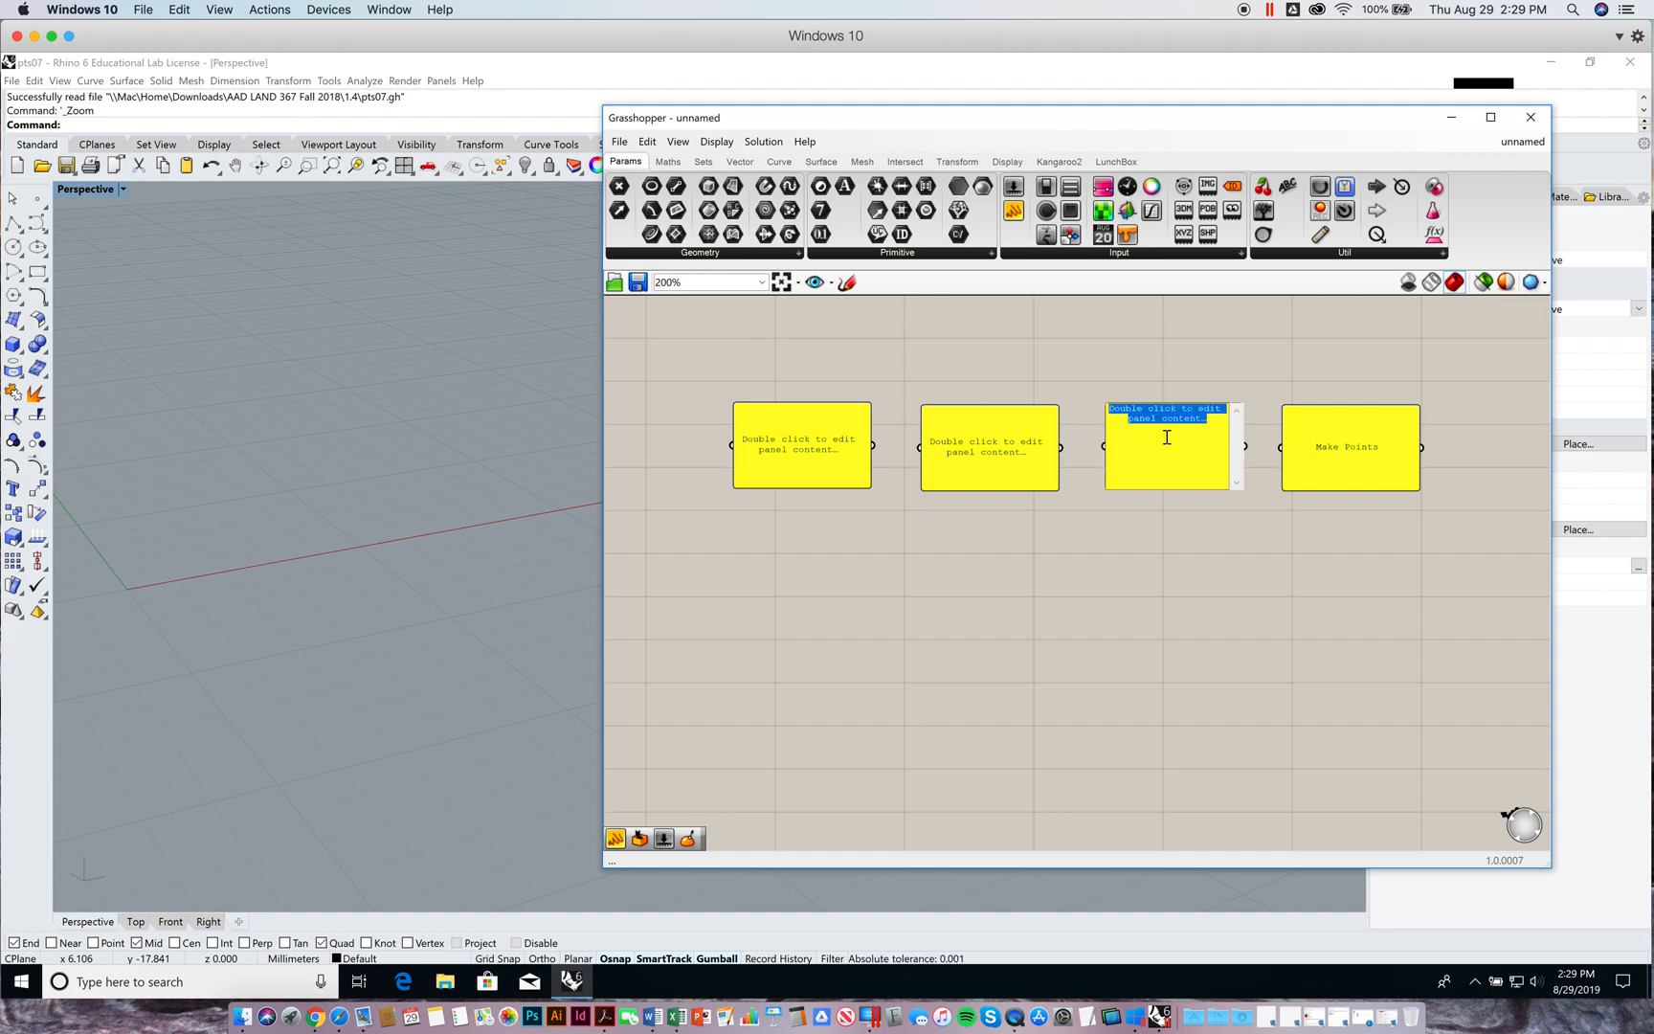
type("x, y z,")
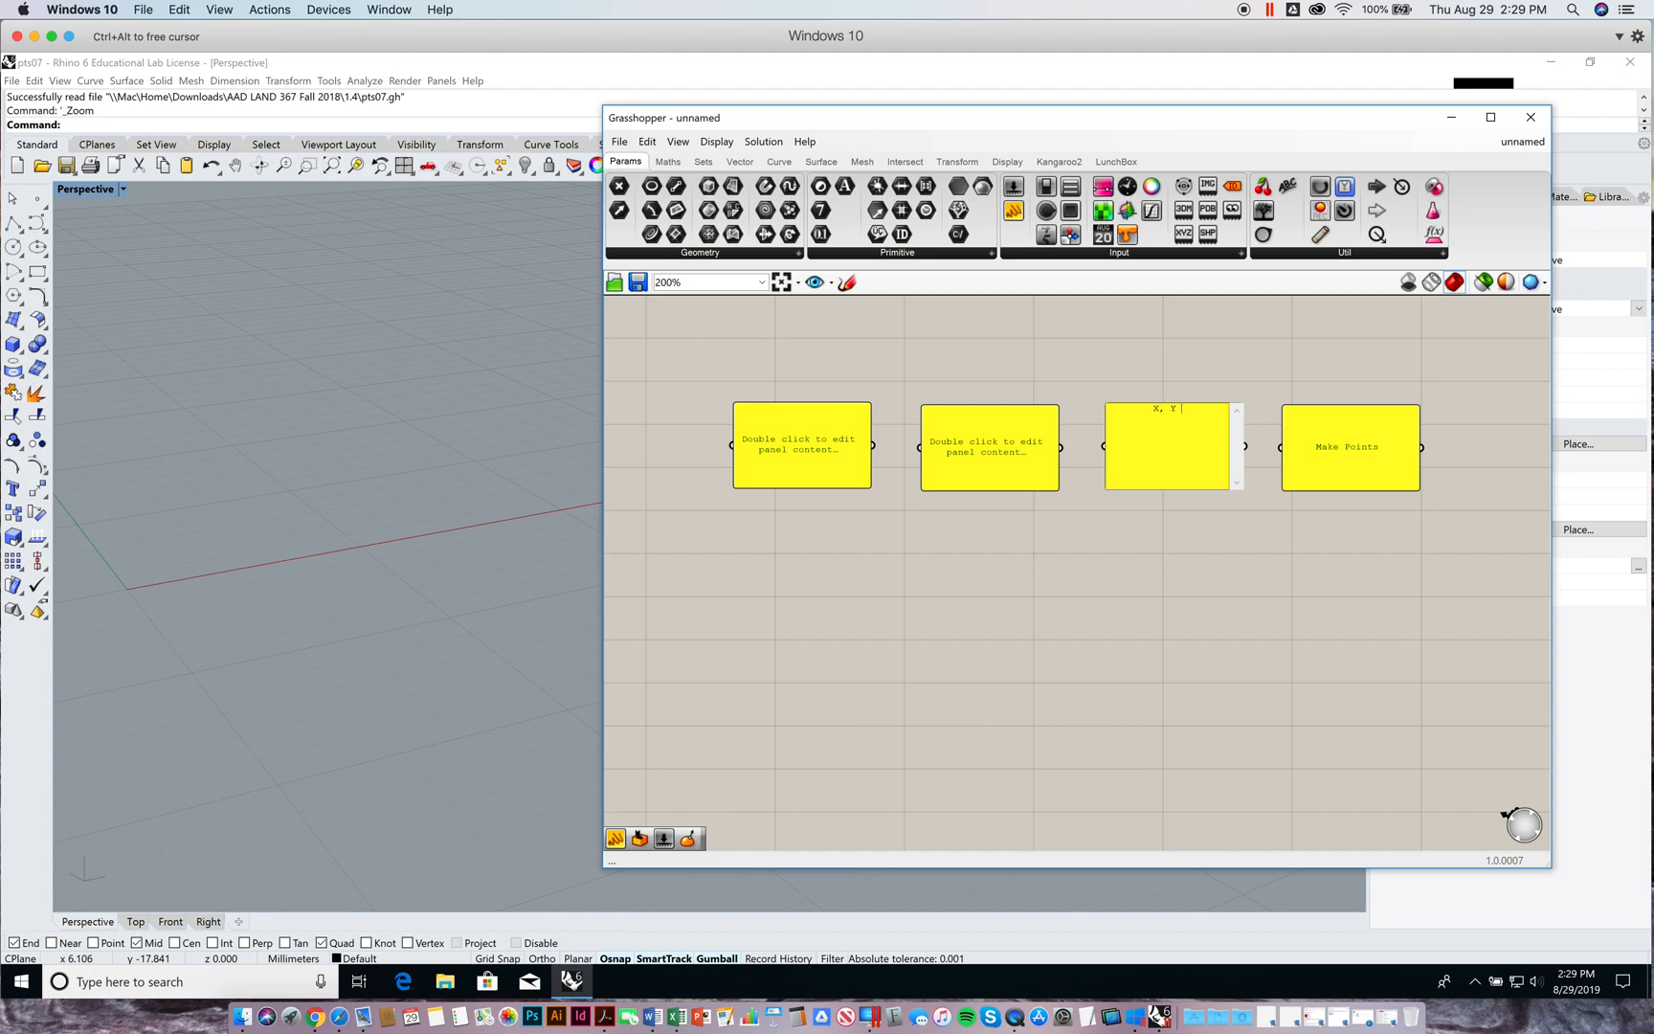
key("BackSpace")
key("BackSpace")
type("Z coordinates by making a list of numbers")
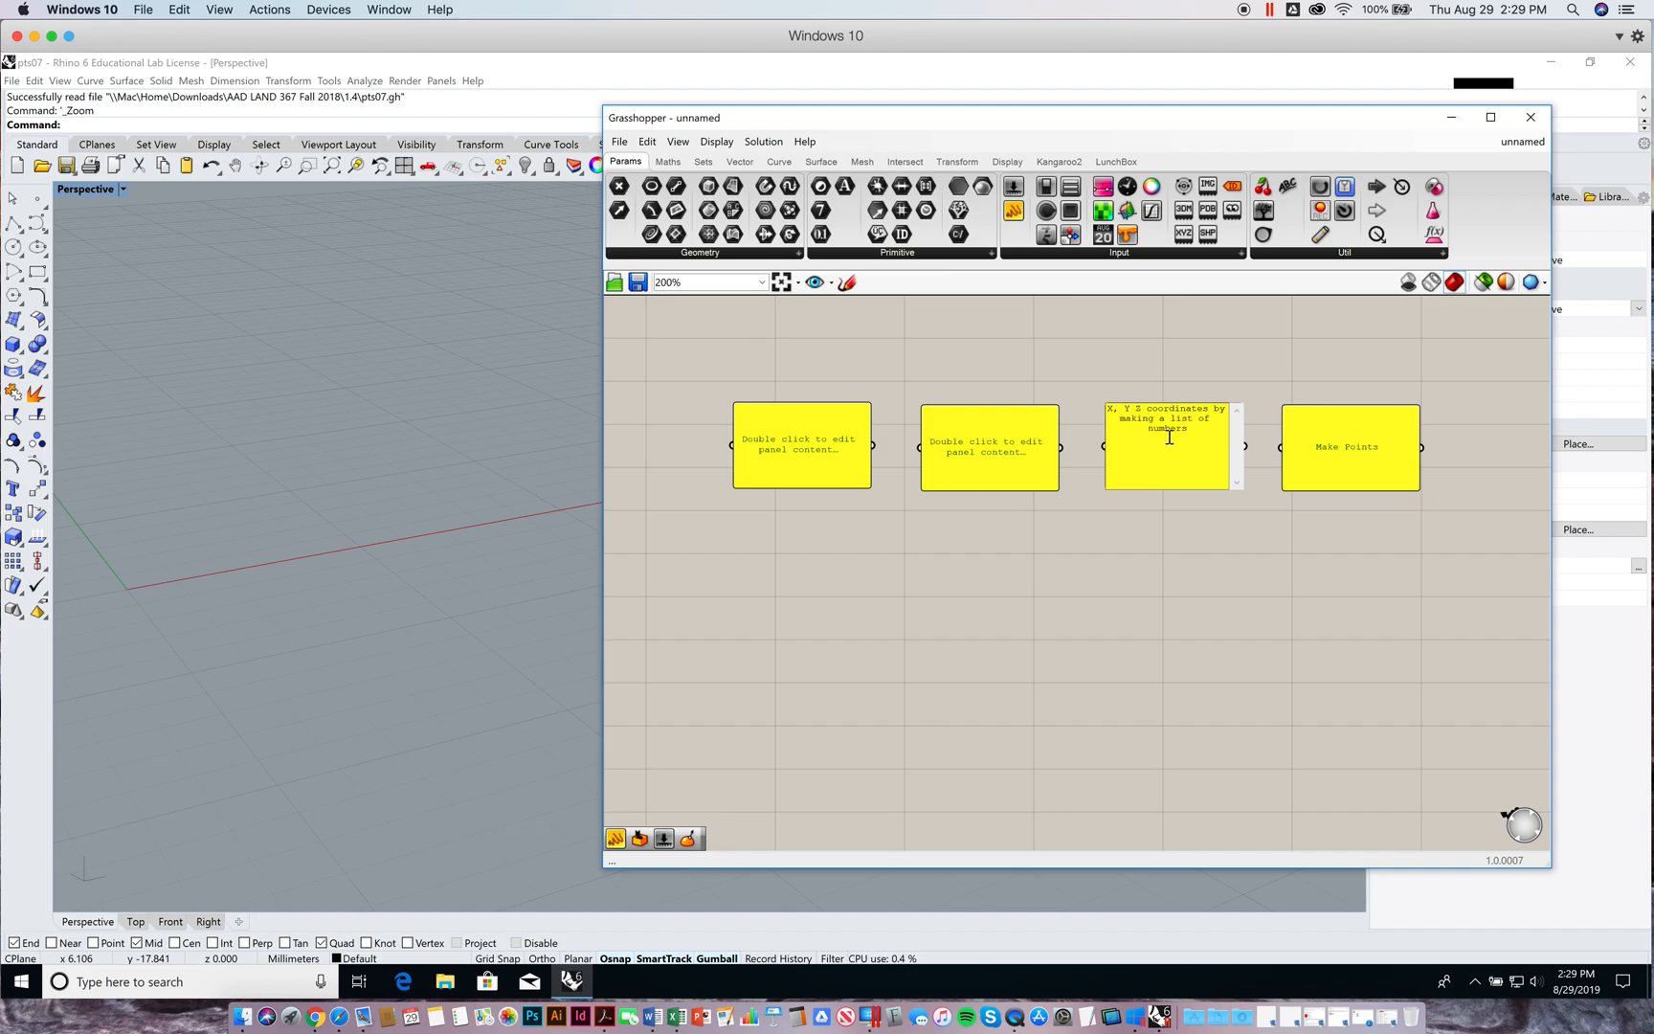
left_click(1188, 603)
Move the blank second panel below the row and shift the coordinates panel into its place
left_click(1151, 473)
left_click_drag(1150, 474, 1140, 467)
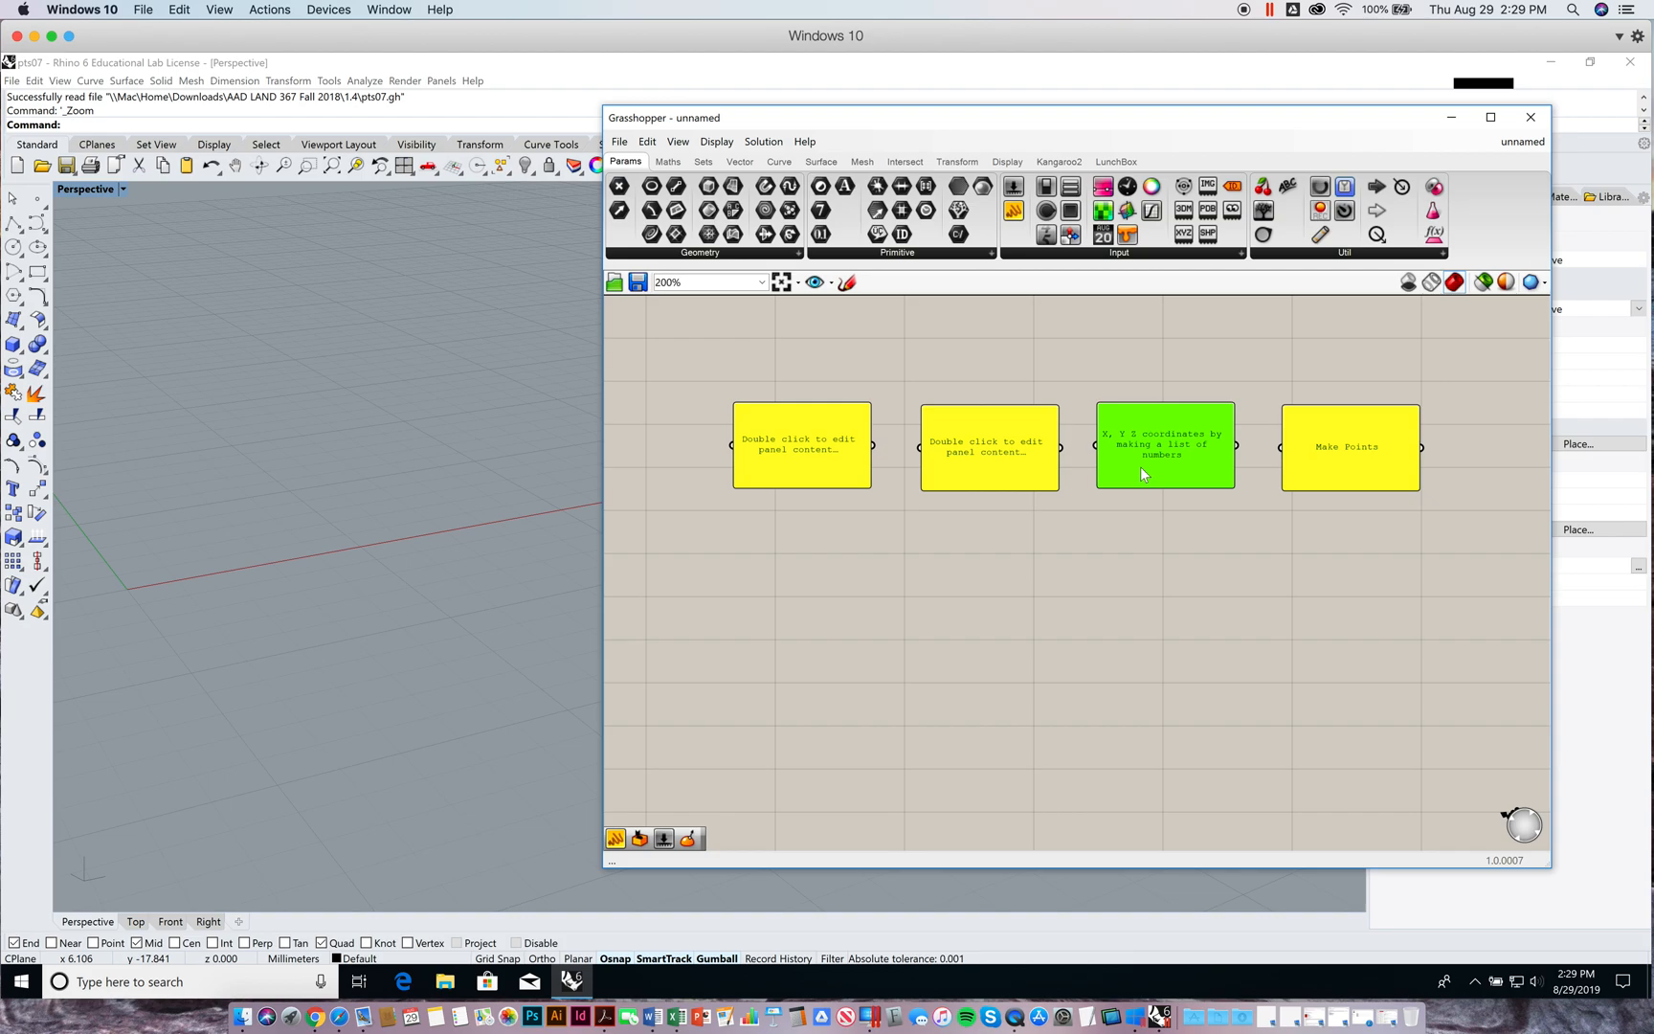
left_click_drag(1035, 486, 1142, 604)
left_click_drag(1156, 471, 897, 439)
Add "(series)" on a new line at the end of the coordinates panel's text
double_click(950, 449)
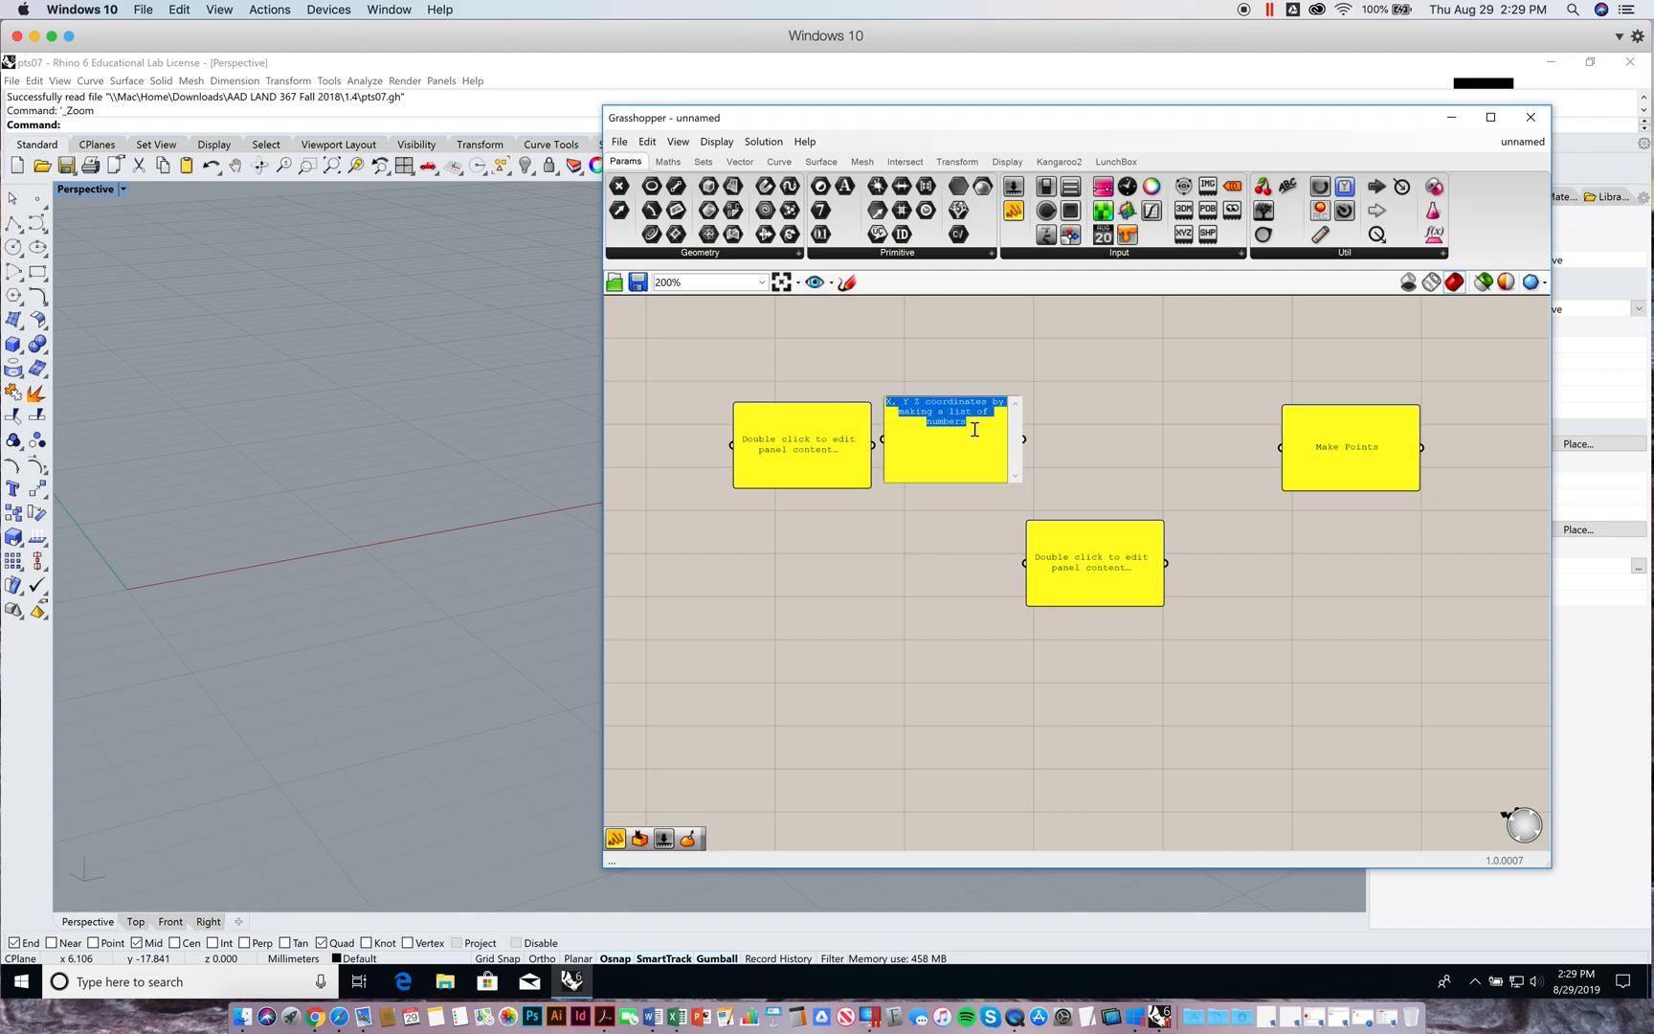
left_click(976, 429)
type("(se")
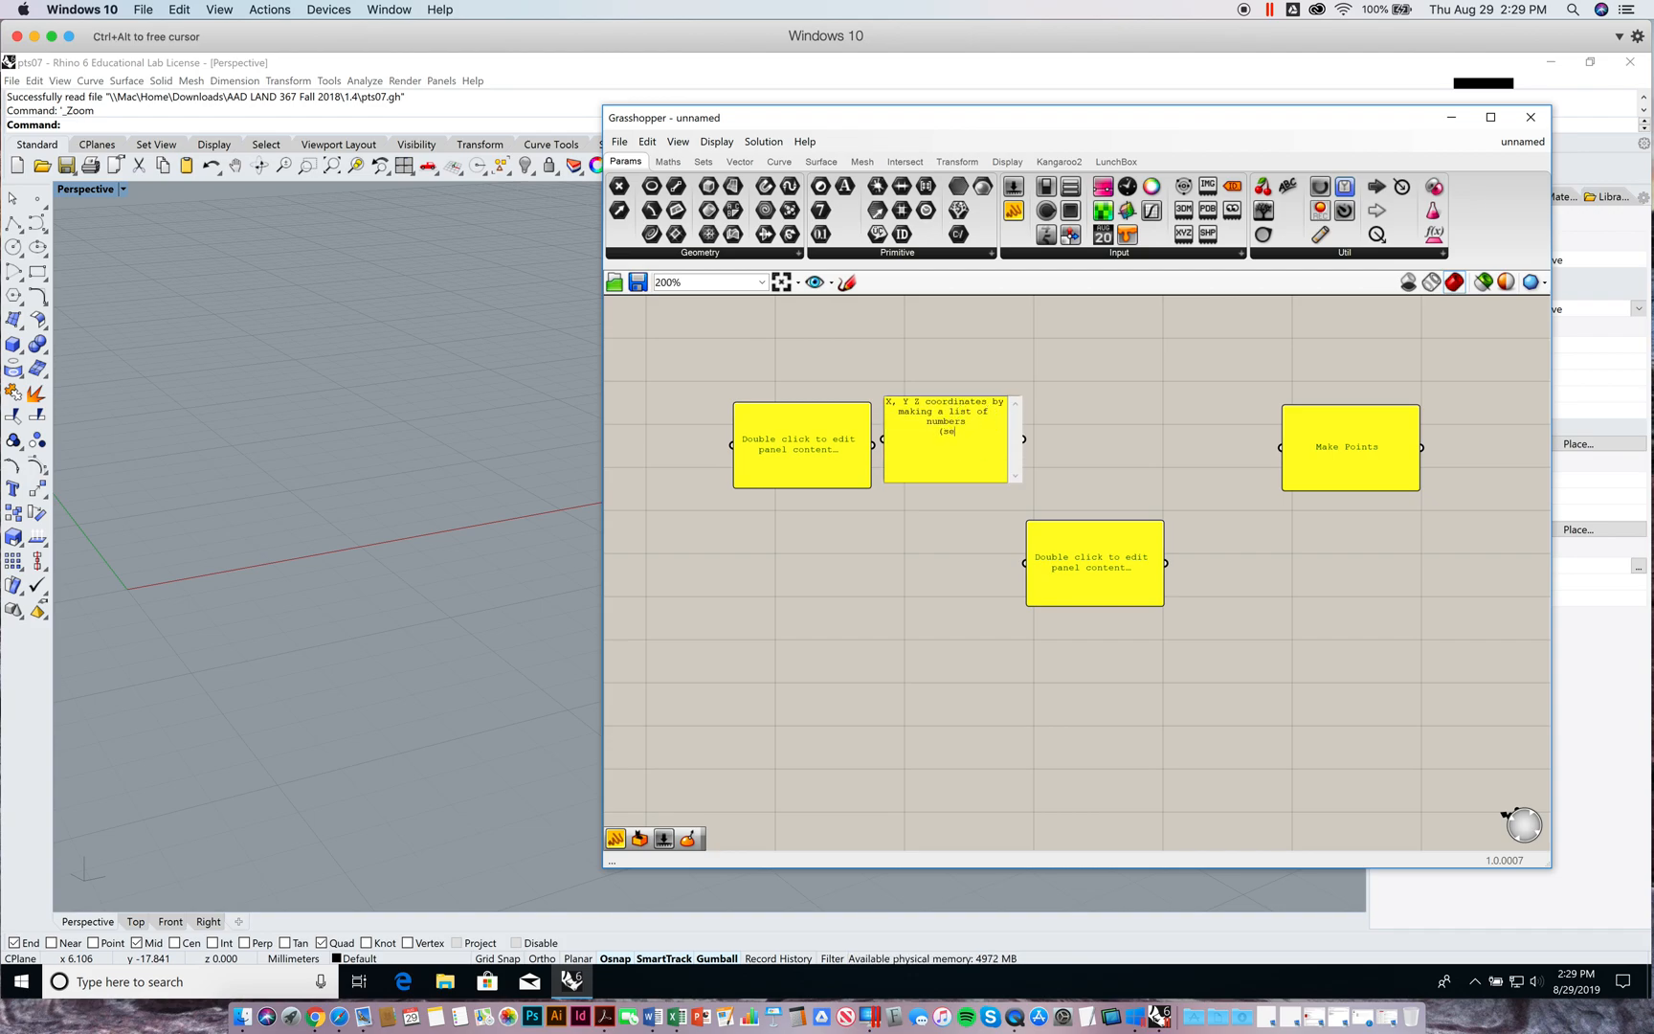
type("ries)")
left_click(898, 554)
left_click_drag(951, 461, 972, 457)
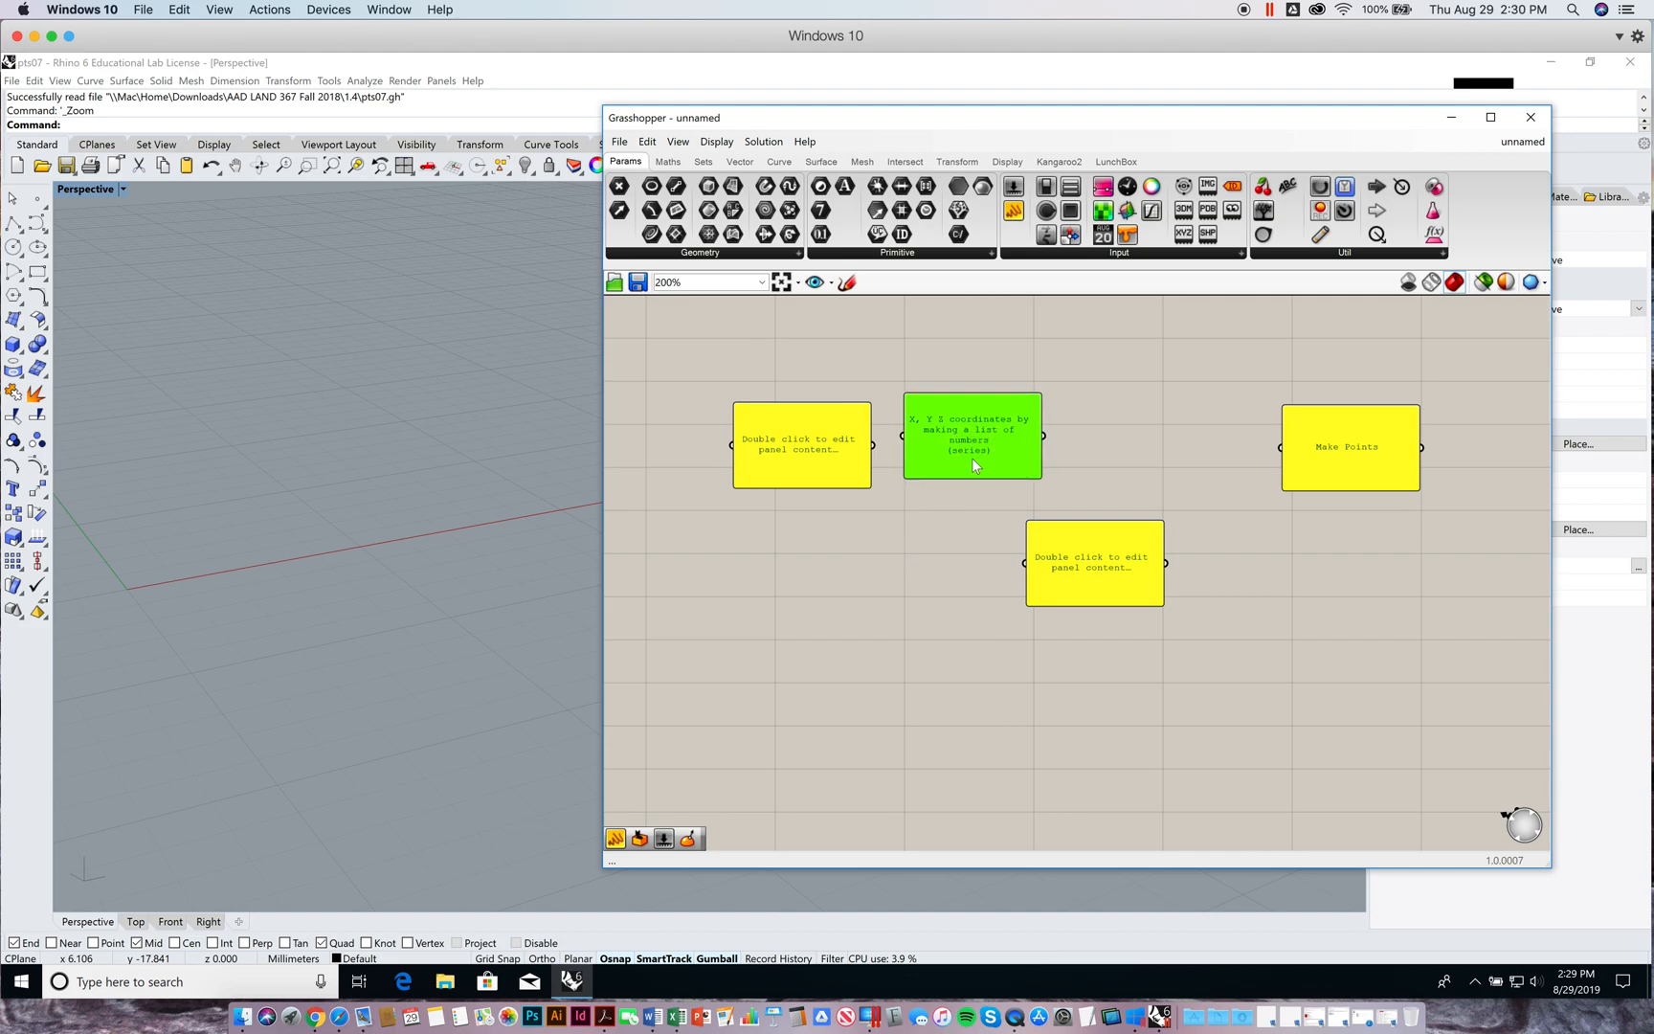
Correct the coordinates panel's opening text to "X,Y,Z"
double_click(922, 418)
left_click(923, 398)
key("BackSpace")
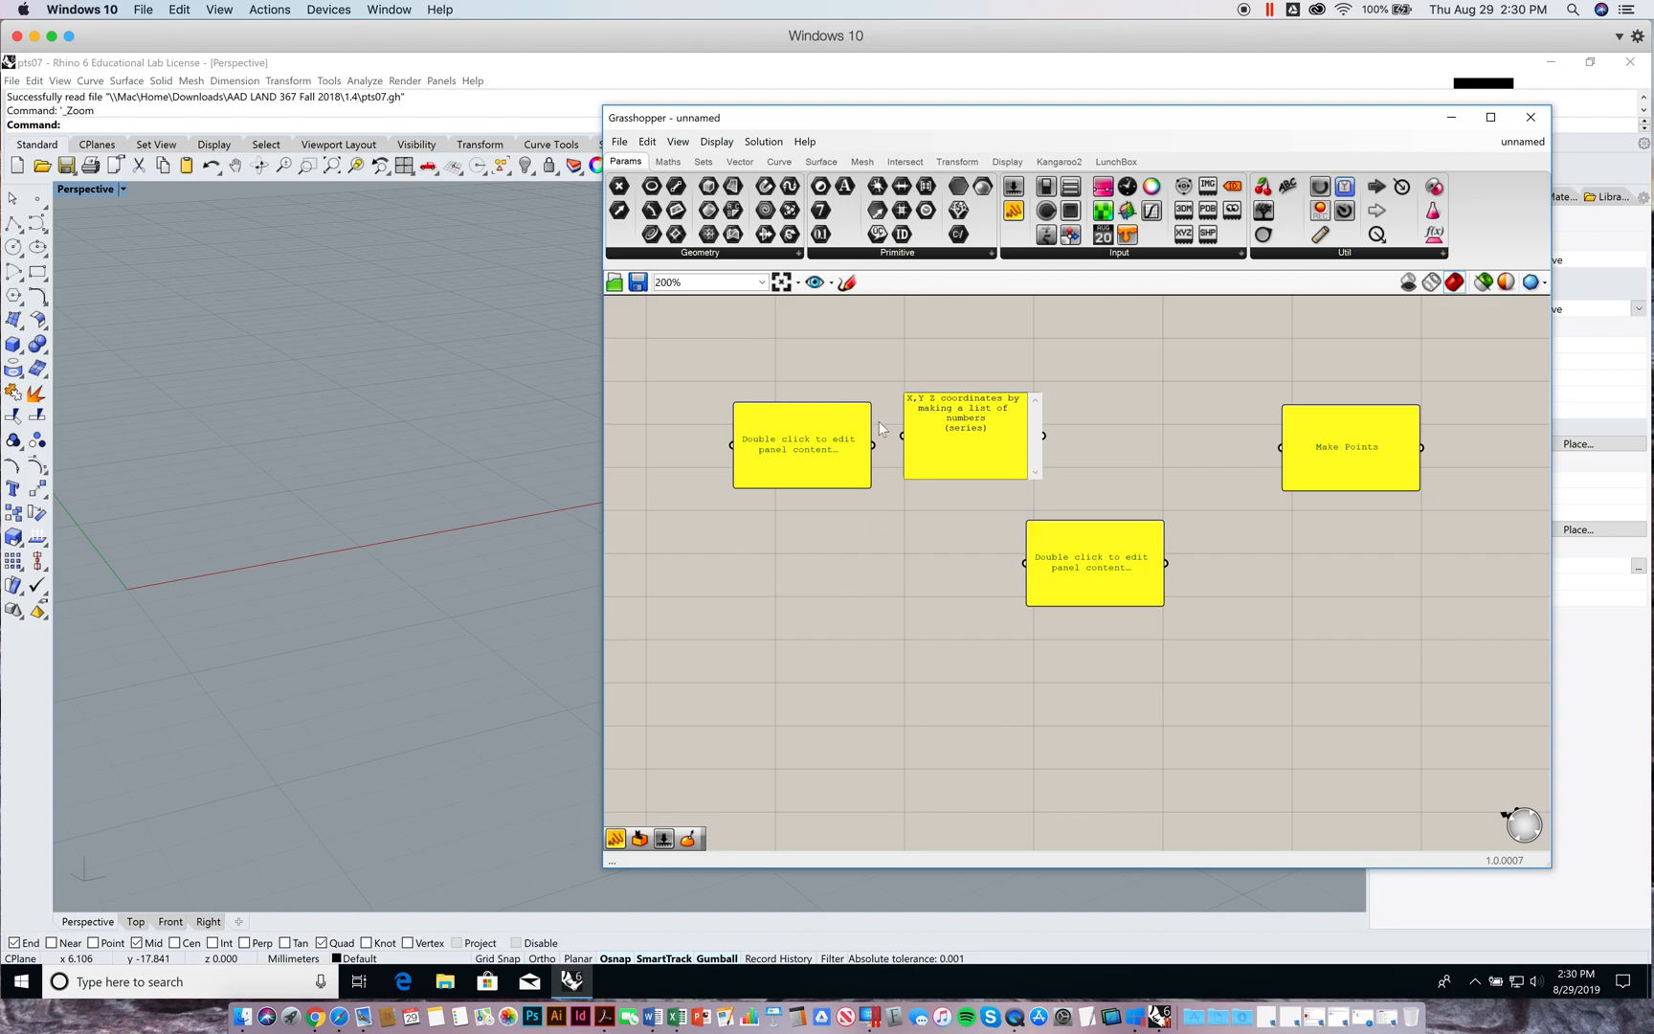
type(",")
key("Delete")
left_click(957, 618)
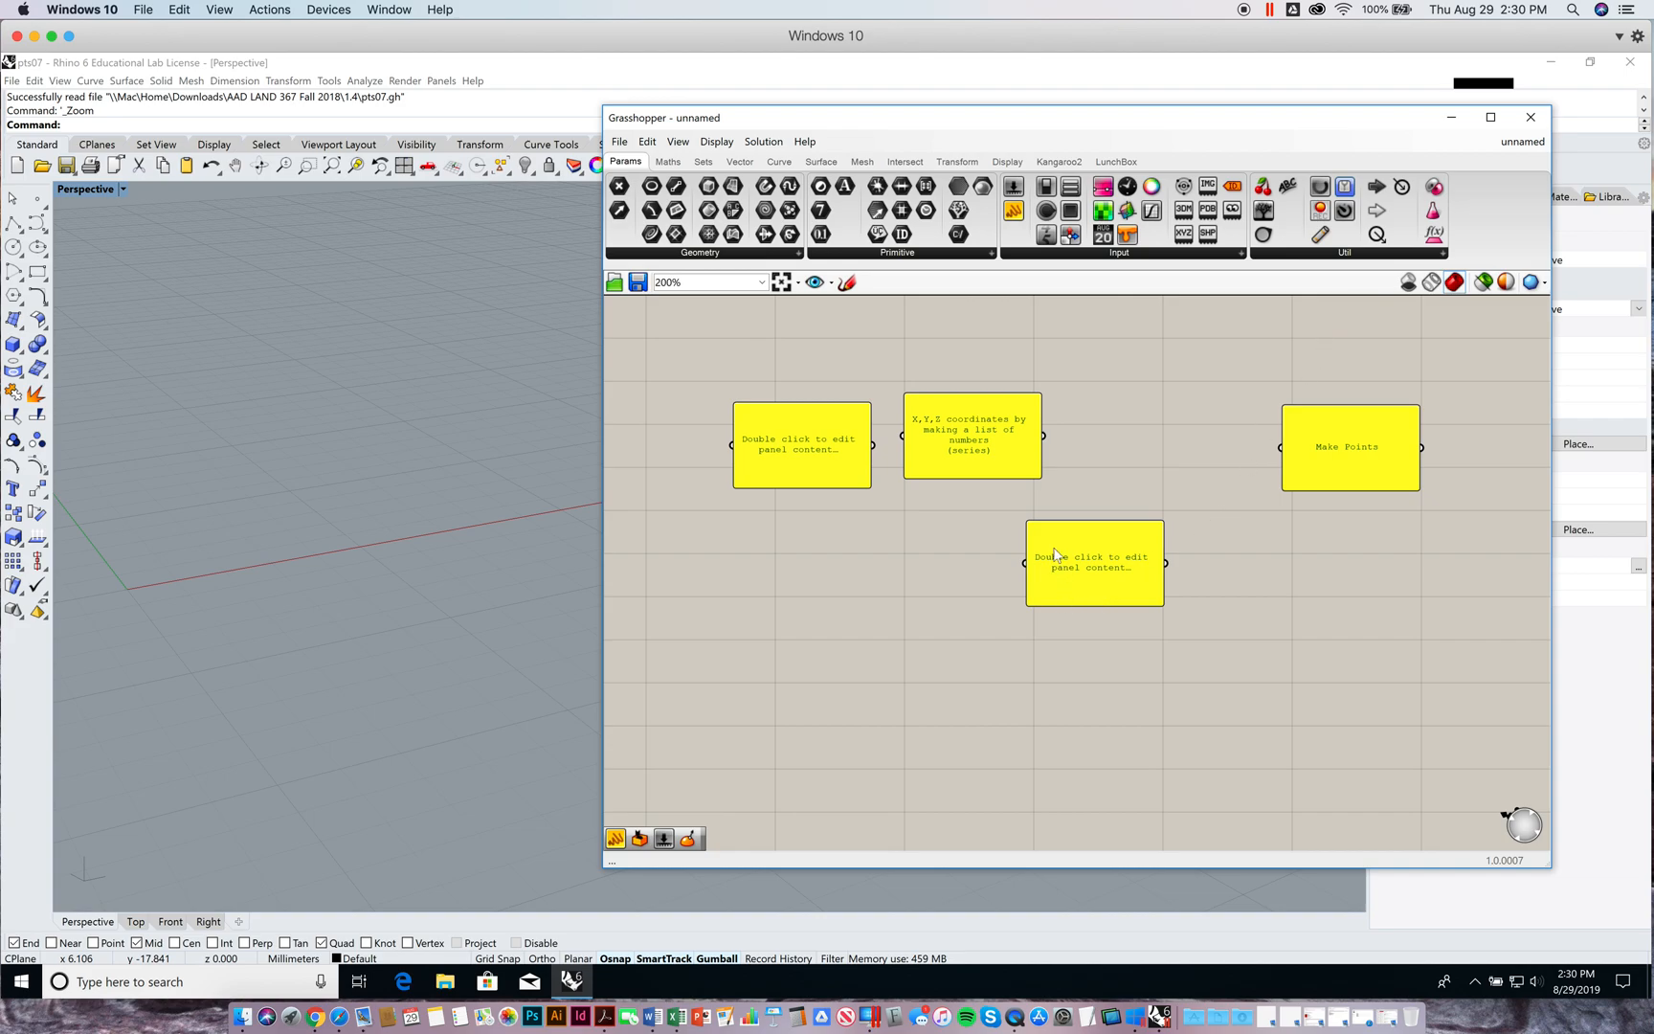
Raise the coordinates panel slightly and place the lower blank panel between it and the Make Points panel
left_click_drag(971, 445, 960, 429)
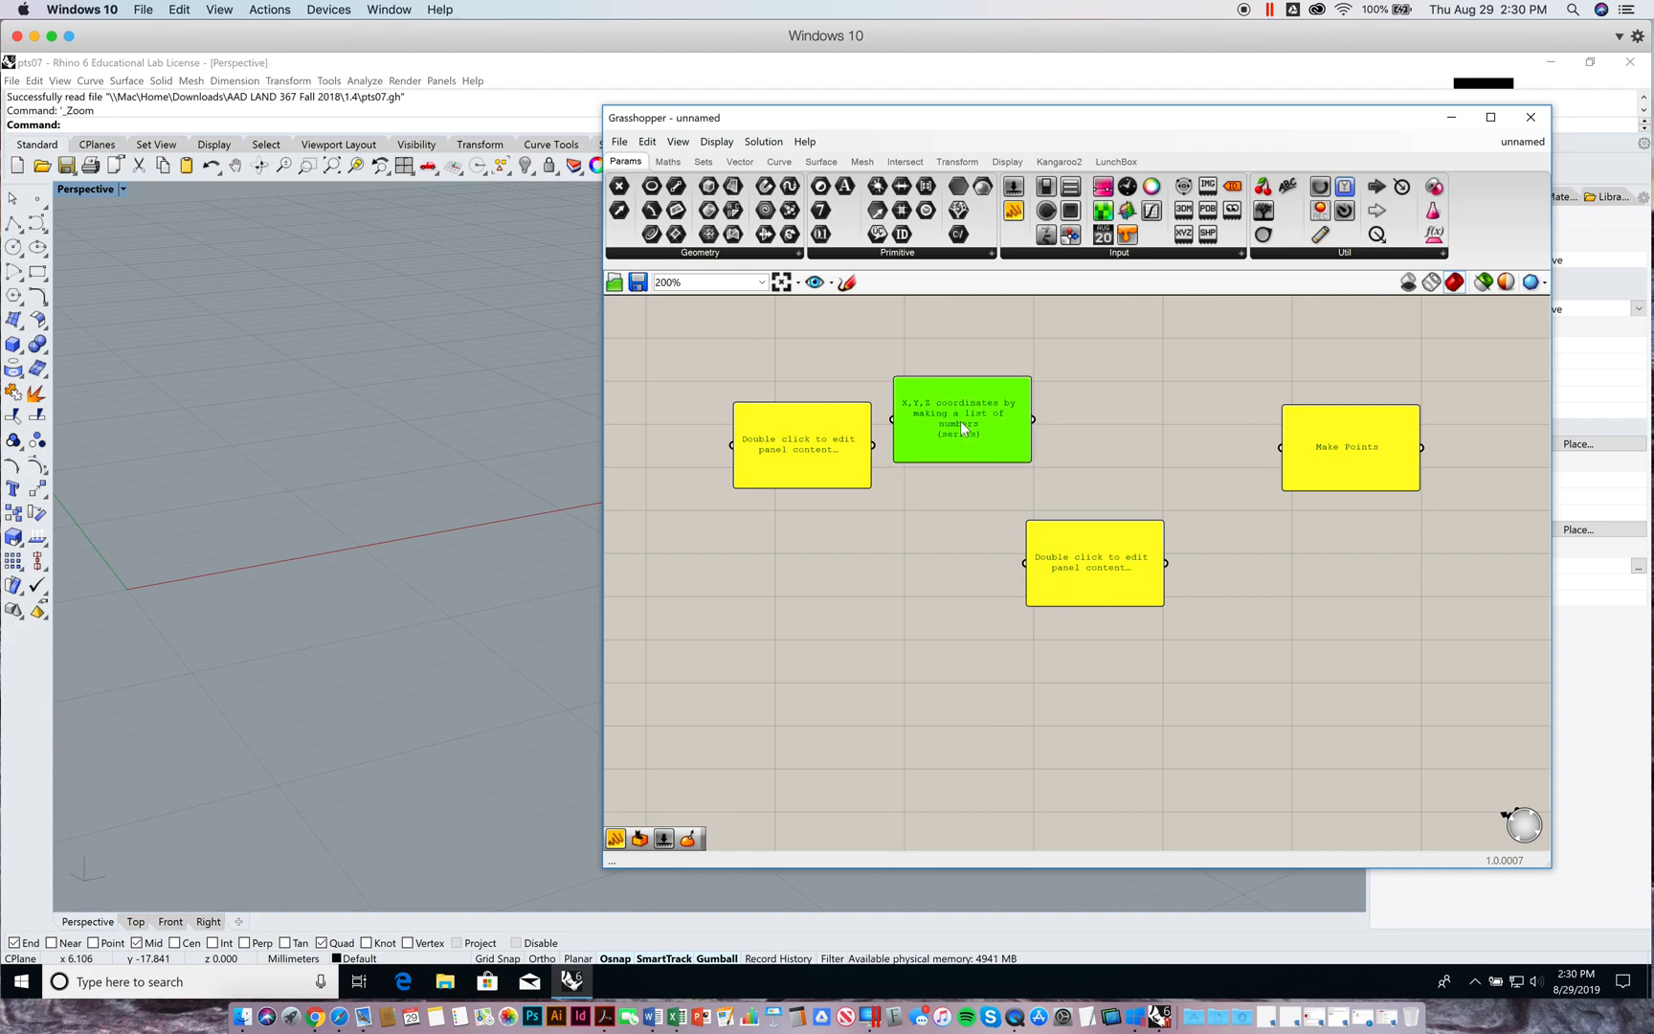
left_click_drag(1091, 555, 1129, 458)
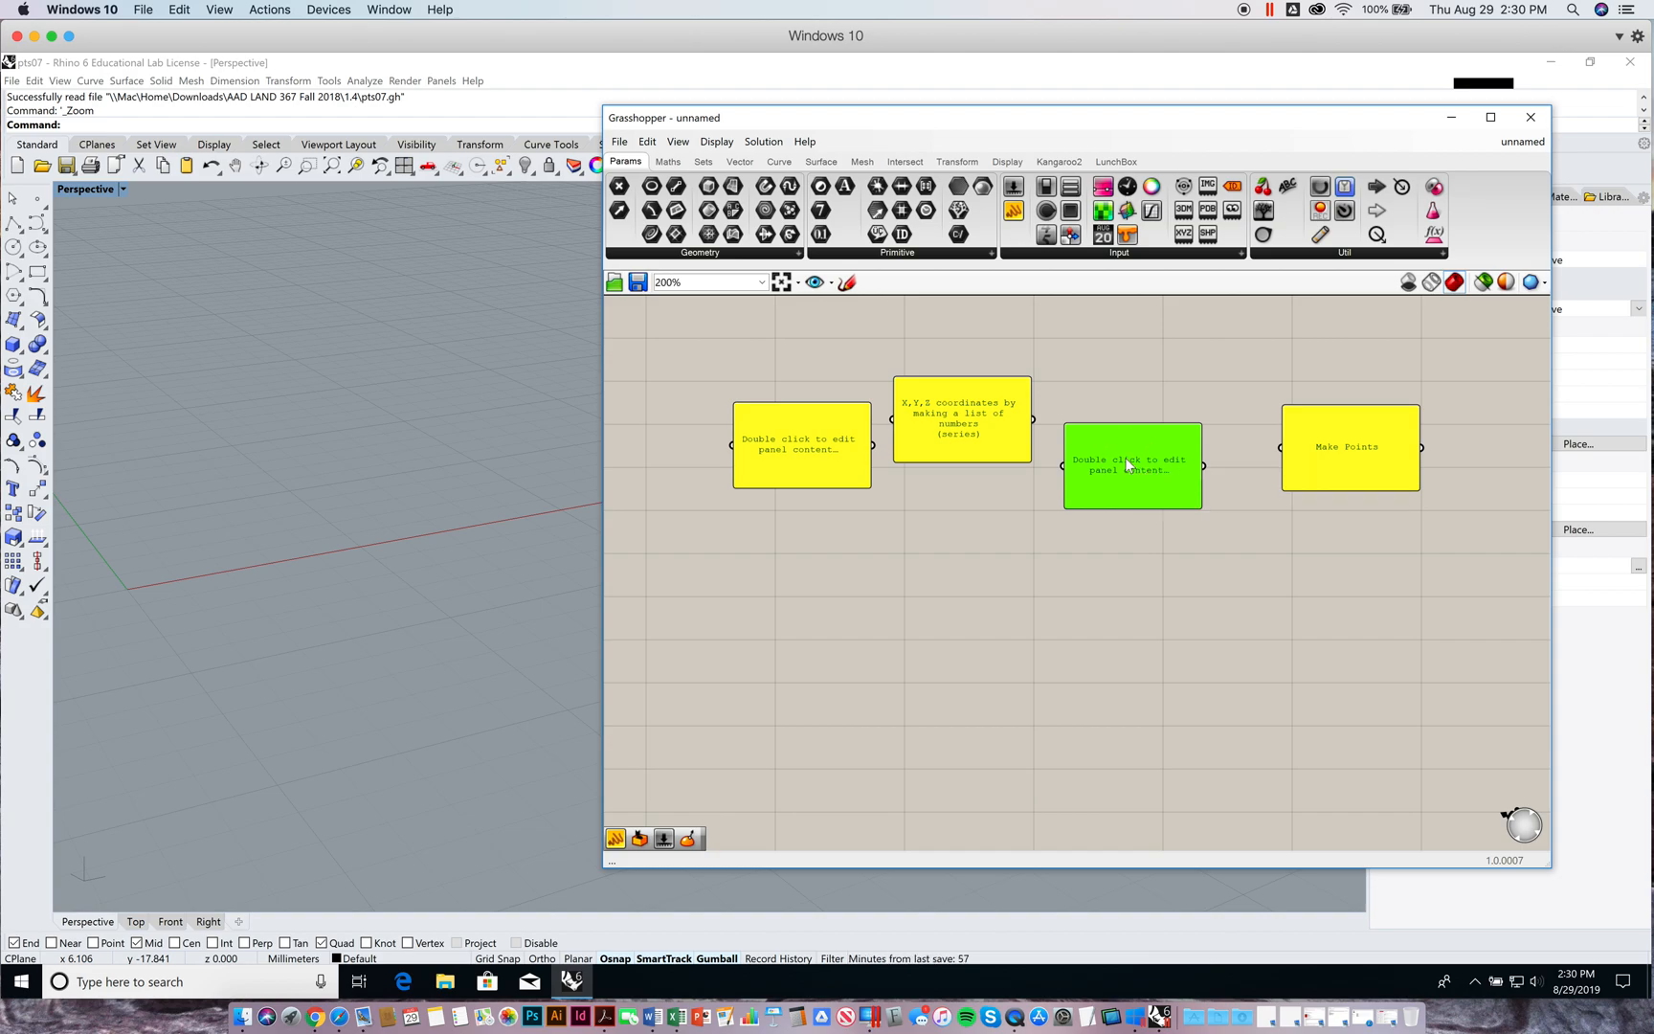
Check the available sequence and list components, and label the blank panel "Cross Reference ech coordinate with every other coordinate"
double_click(1122, 459)
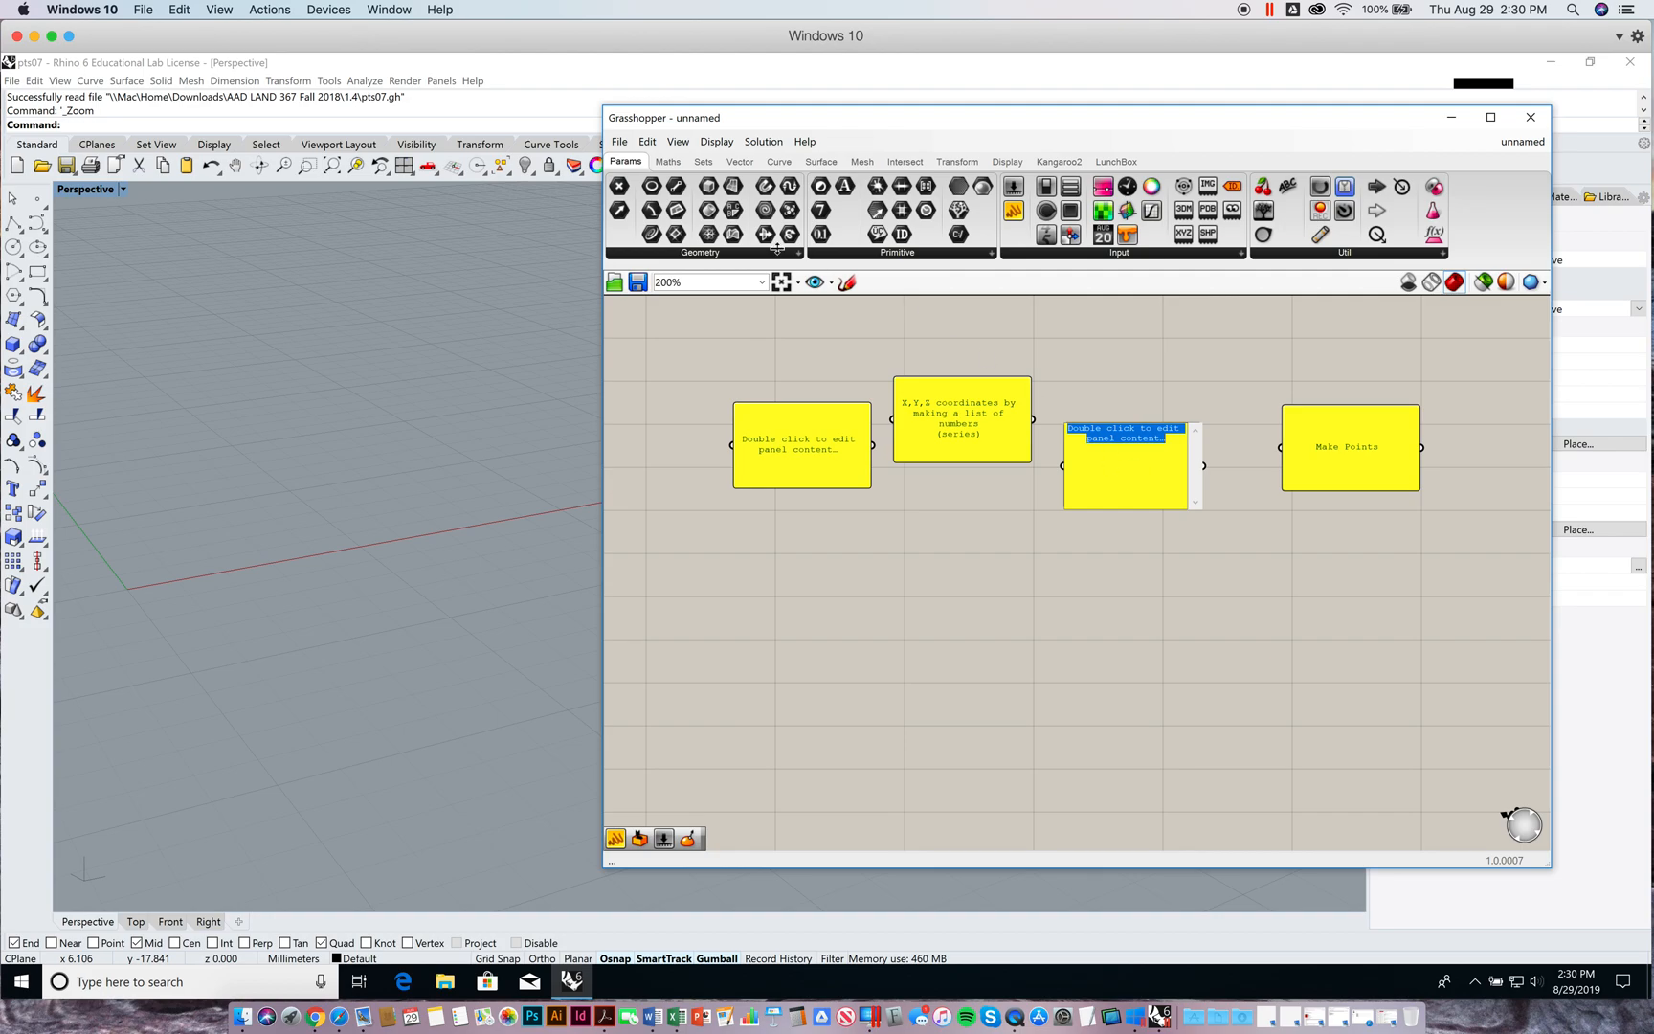
left_click(706, 162)
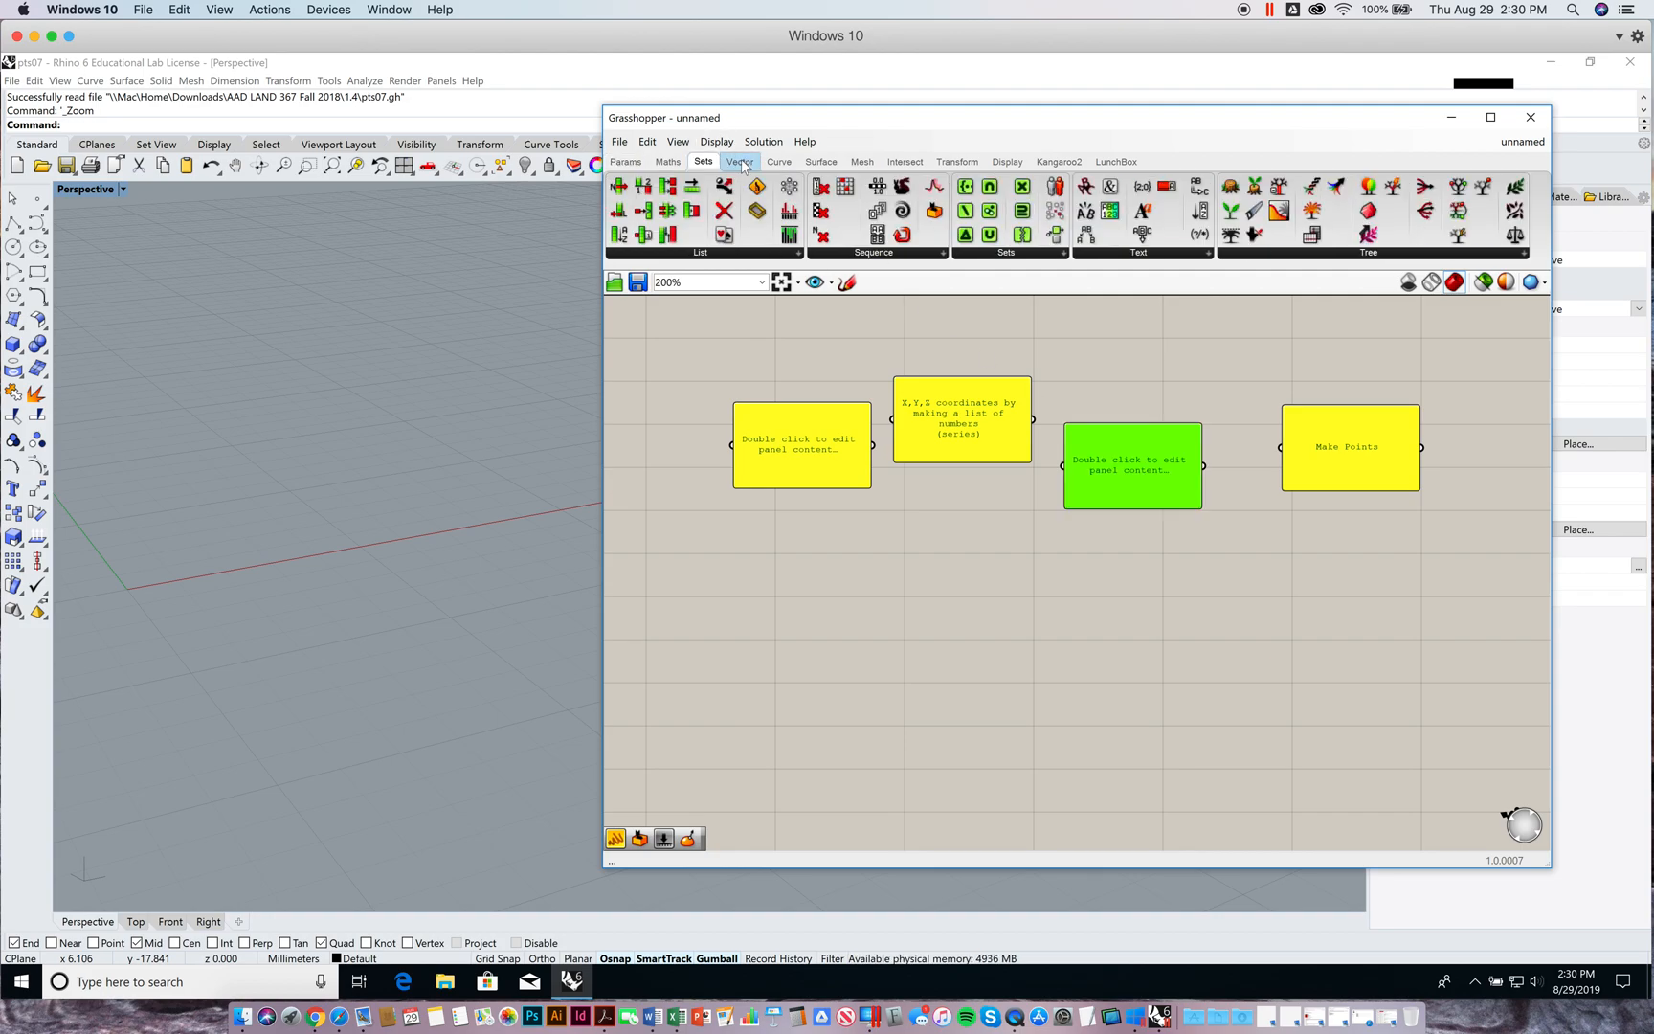
left_click(893, 253)
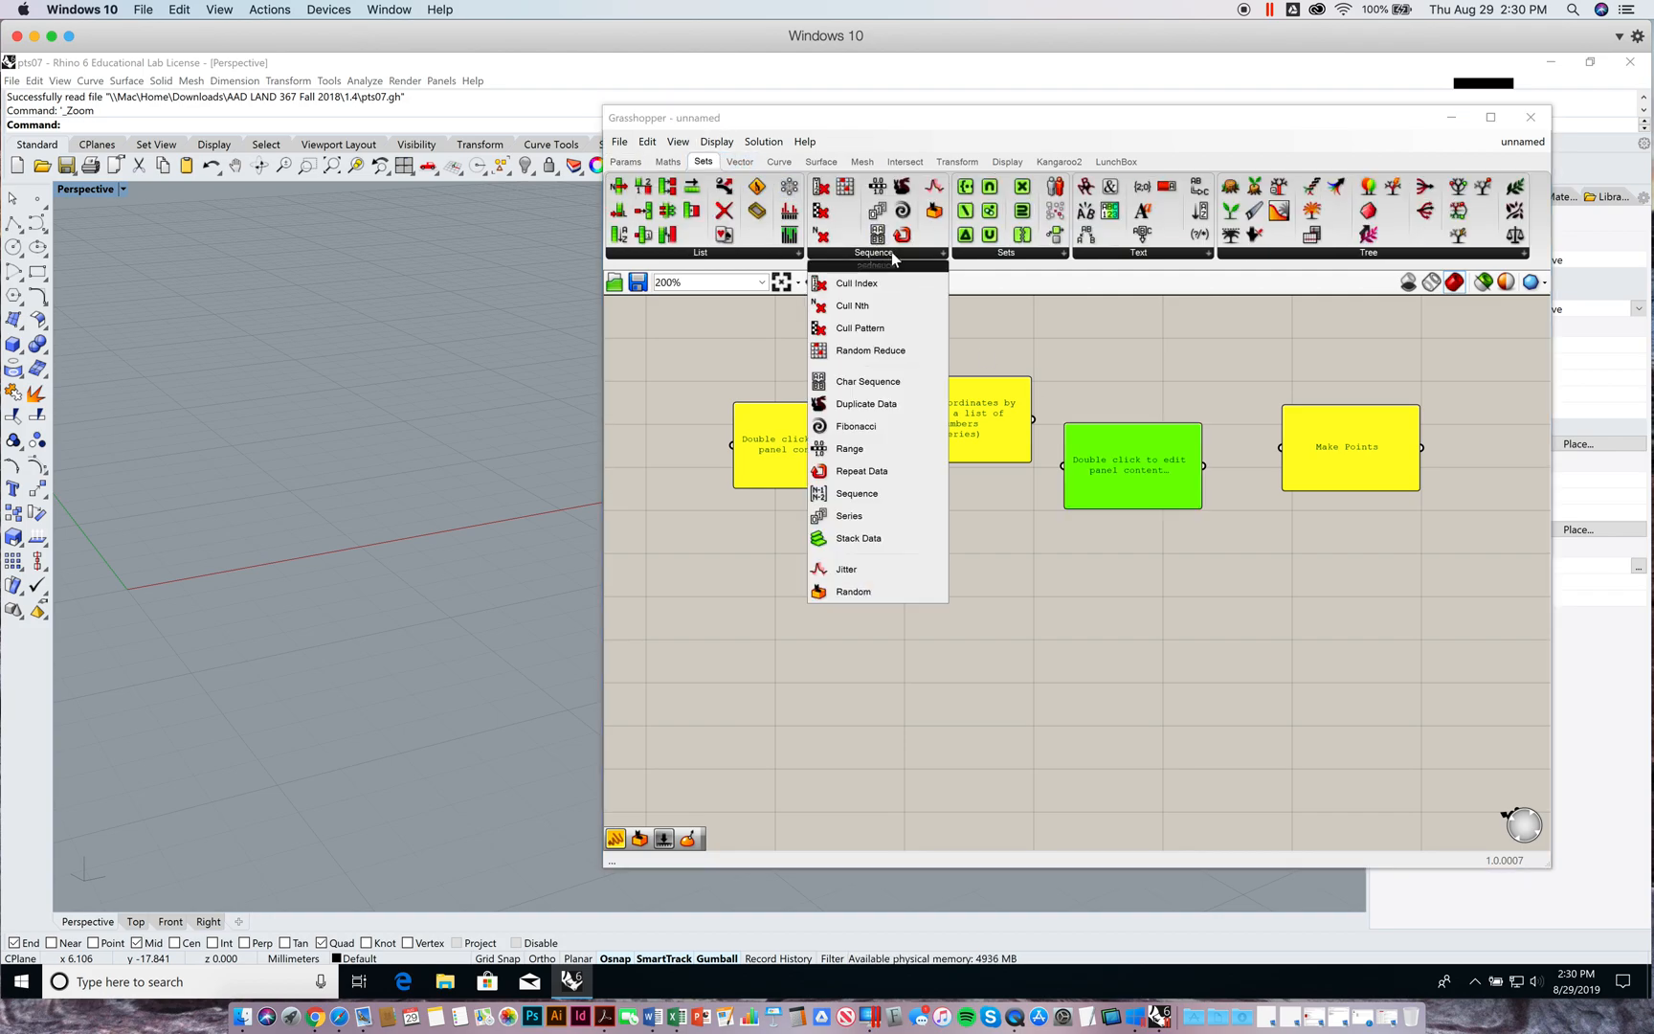
left_click(784, 255)
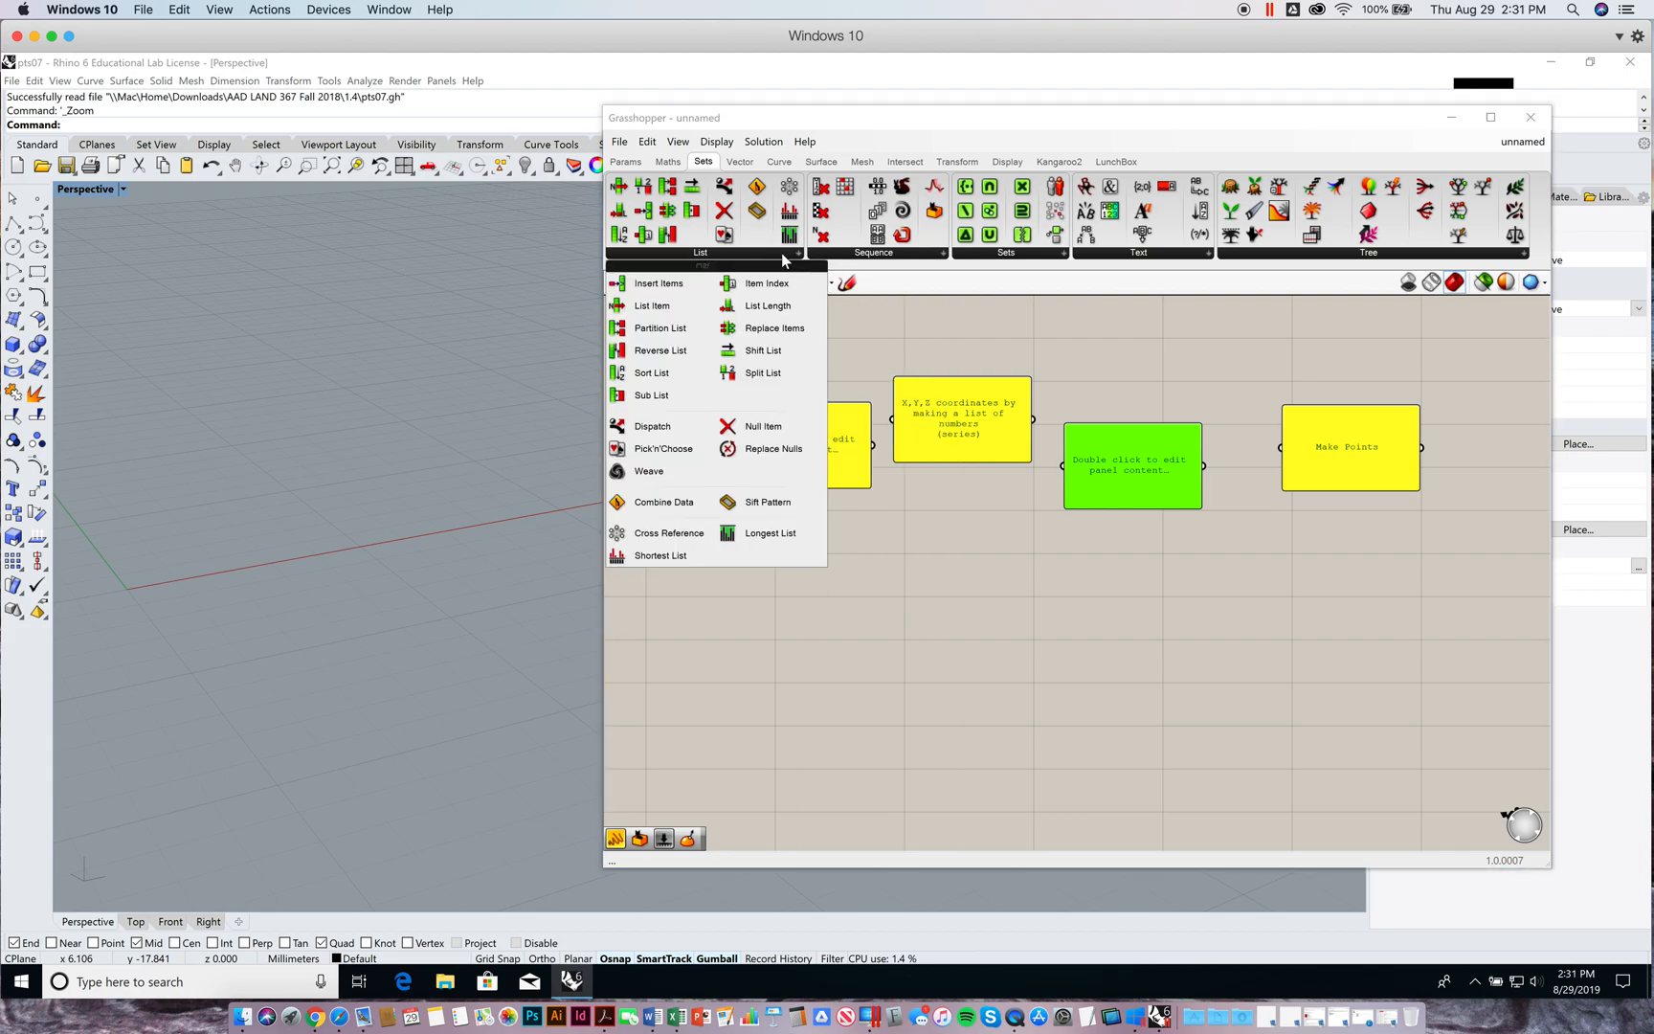
left_click(955, 571)
double_click(1124, 466)
type("CUll")
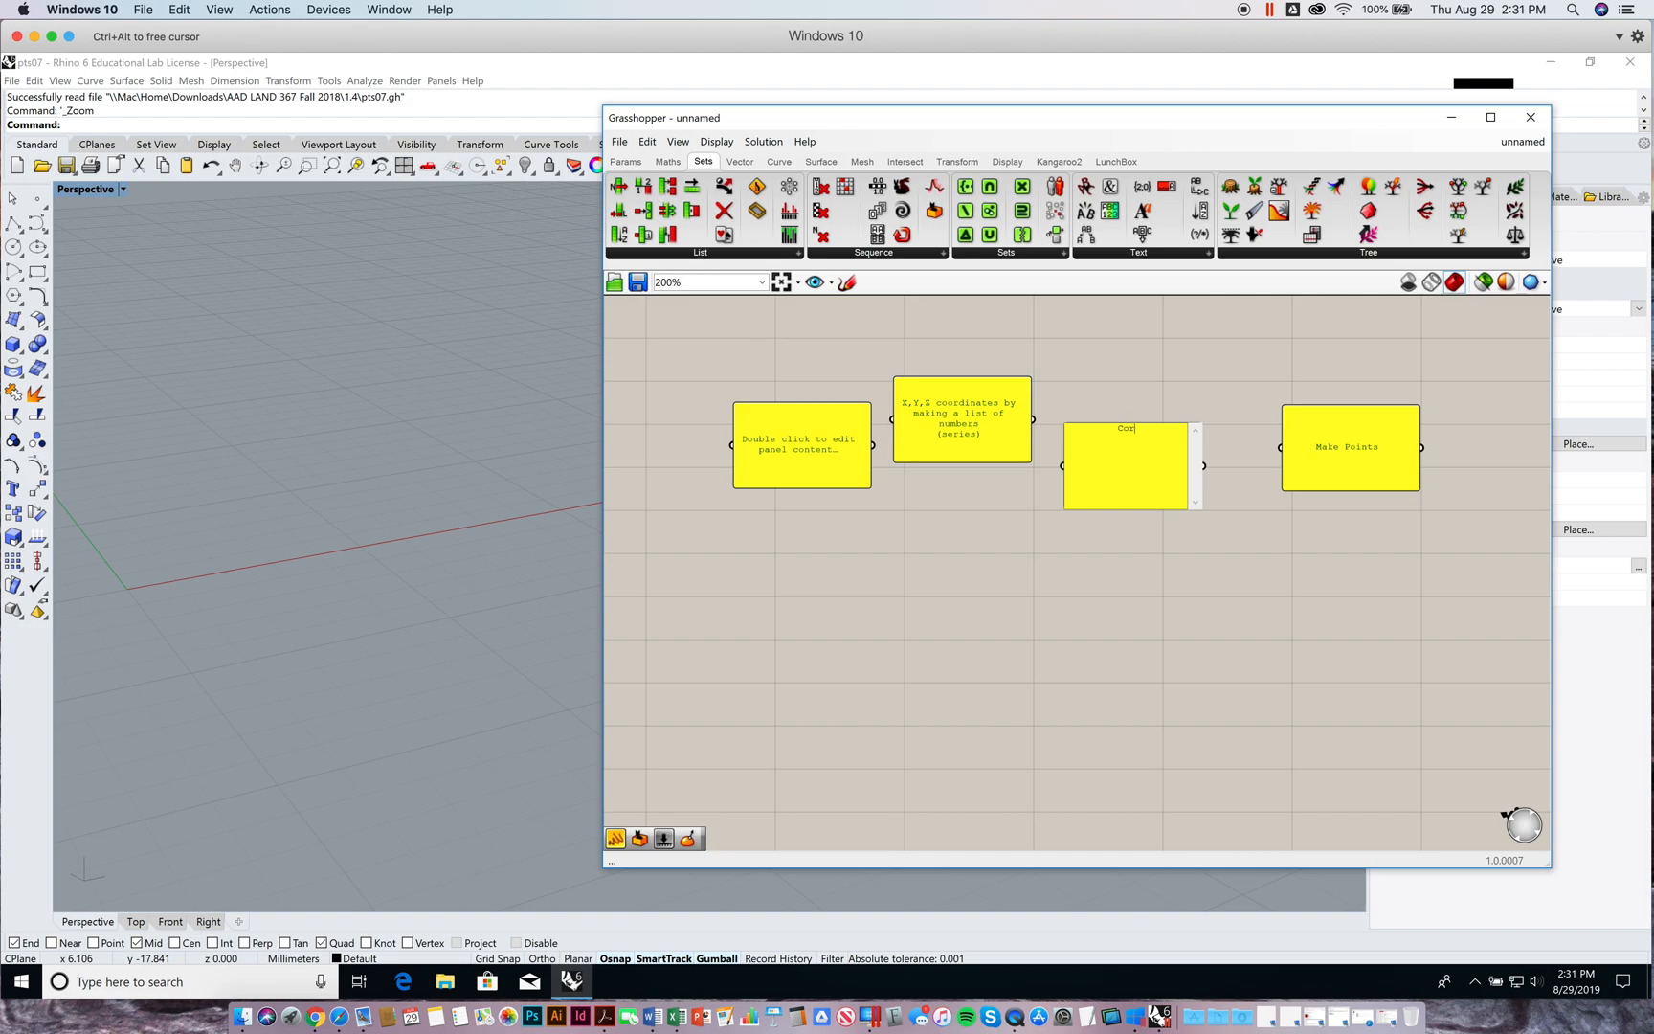
key("BackSpace")
key("BackSpace")
key("BackSpace")
key("BackSpace")
type("ross Reference ech coordinate with every ot")
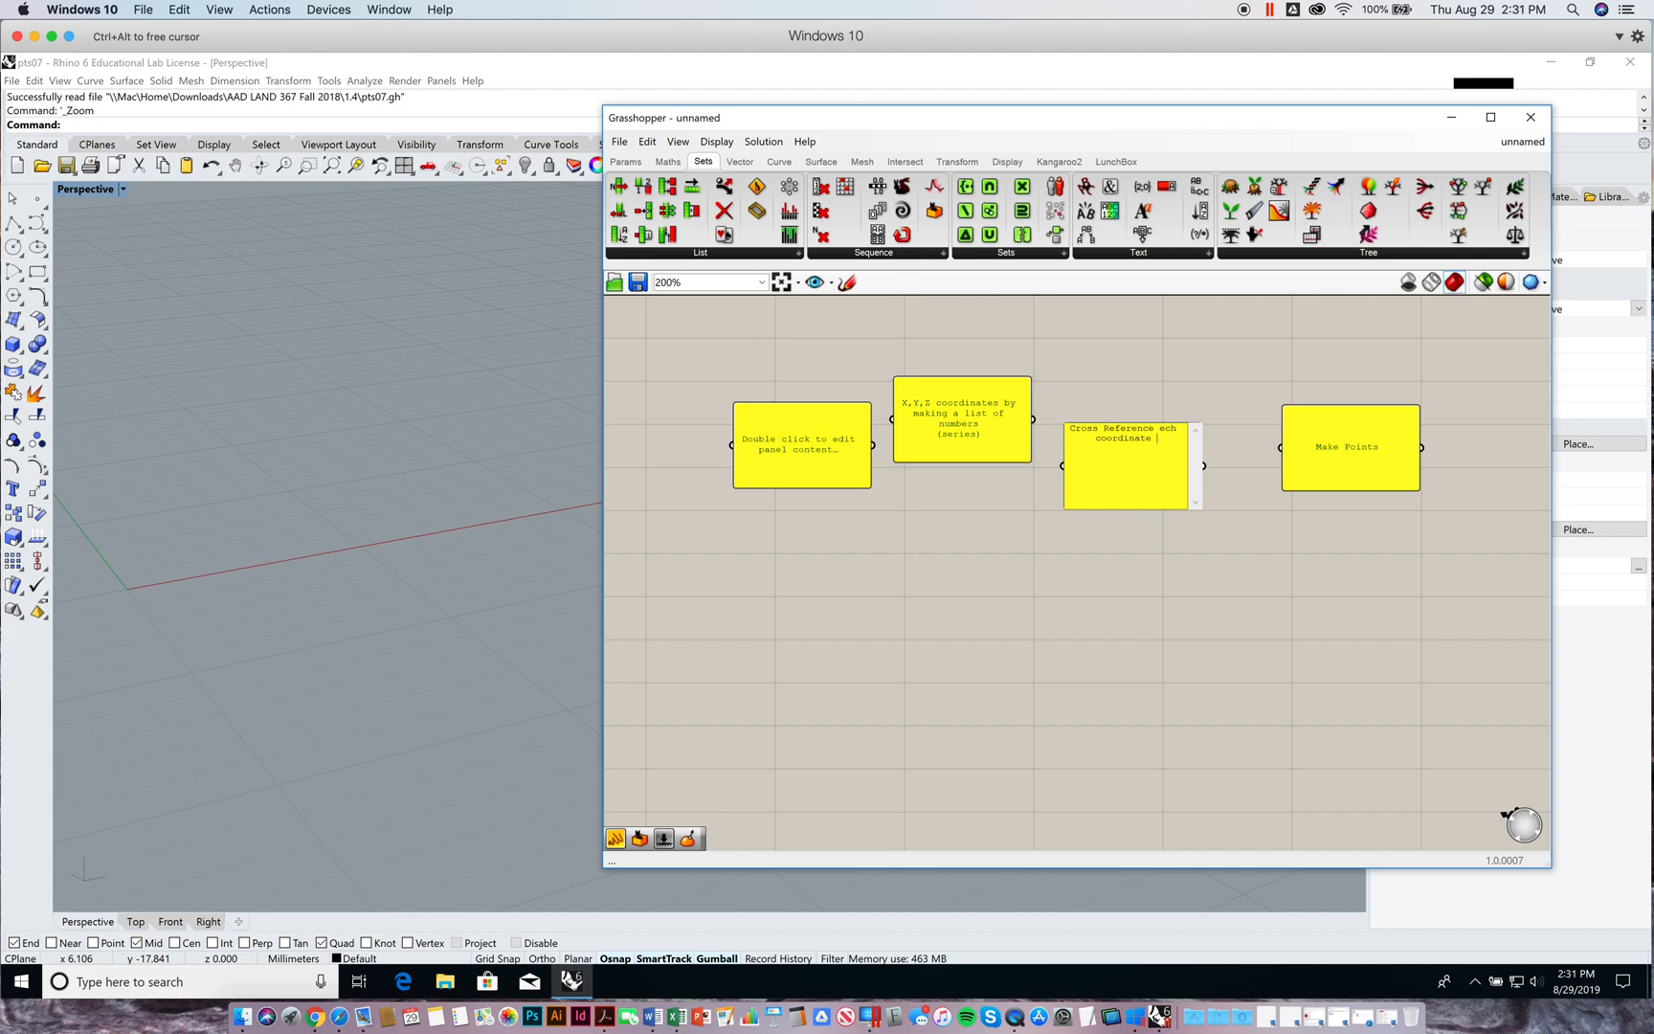
type("her coordinate")
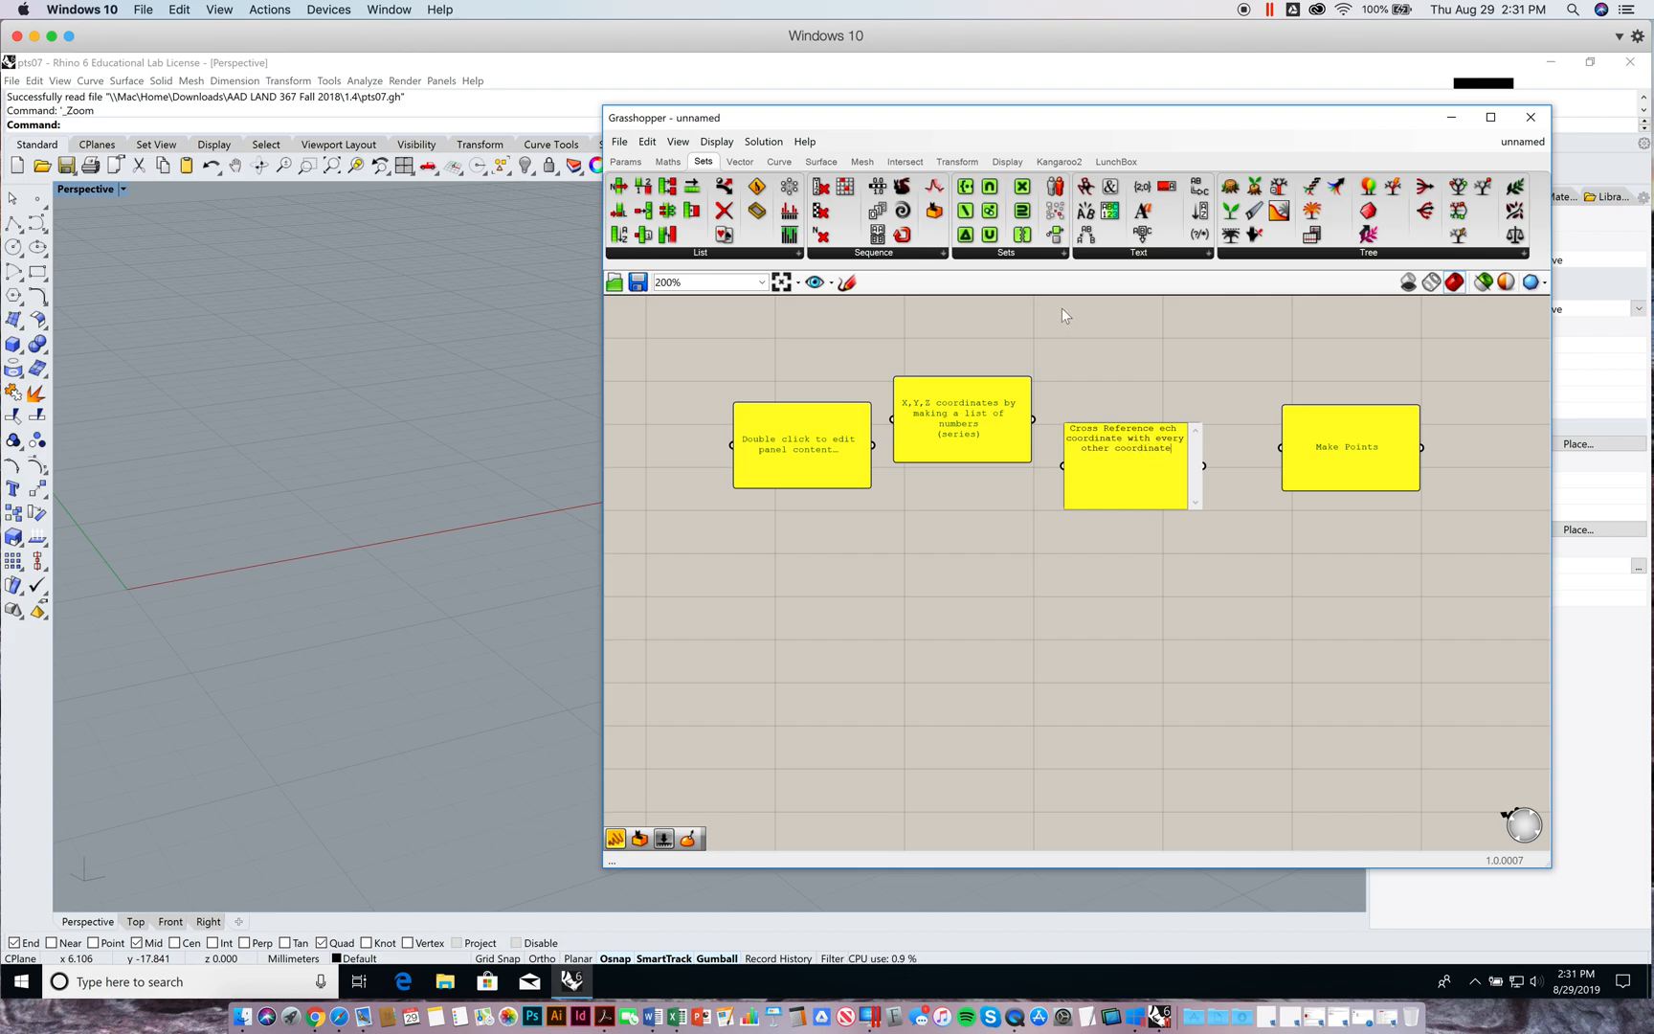
left_click(1116, 331)
Delete the remaining blank panel and space the three labelled panels out in a row
left_click_drag(1152, 470, 1170, 441)
left_click_drag(1323, 432, 1323, 423)
left_click_drag(805, 443, 767, 433)
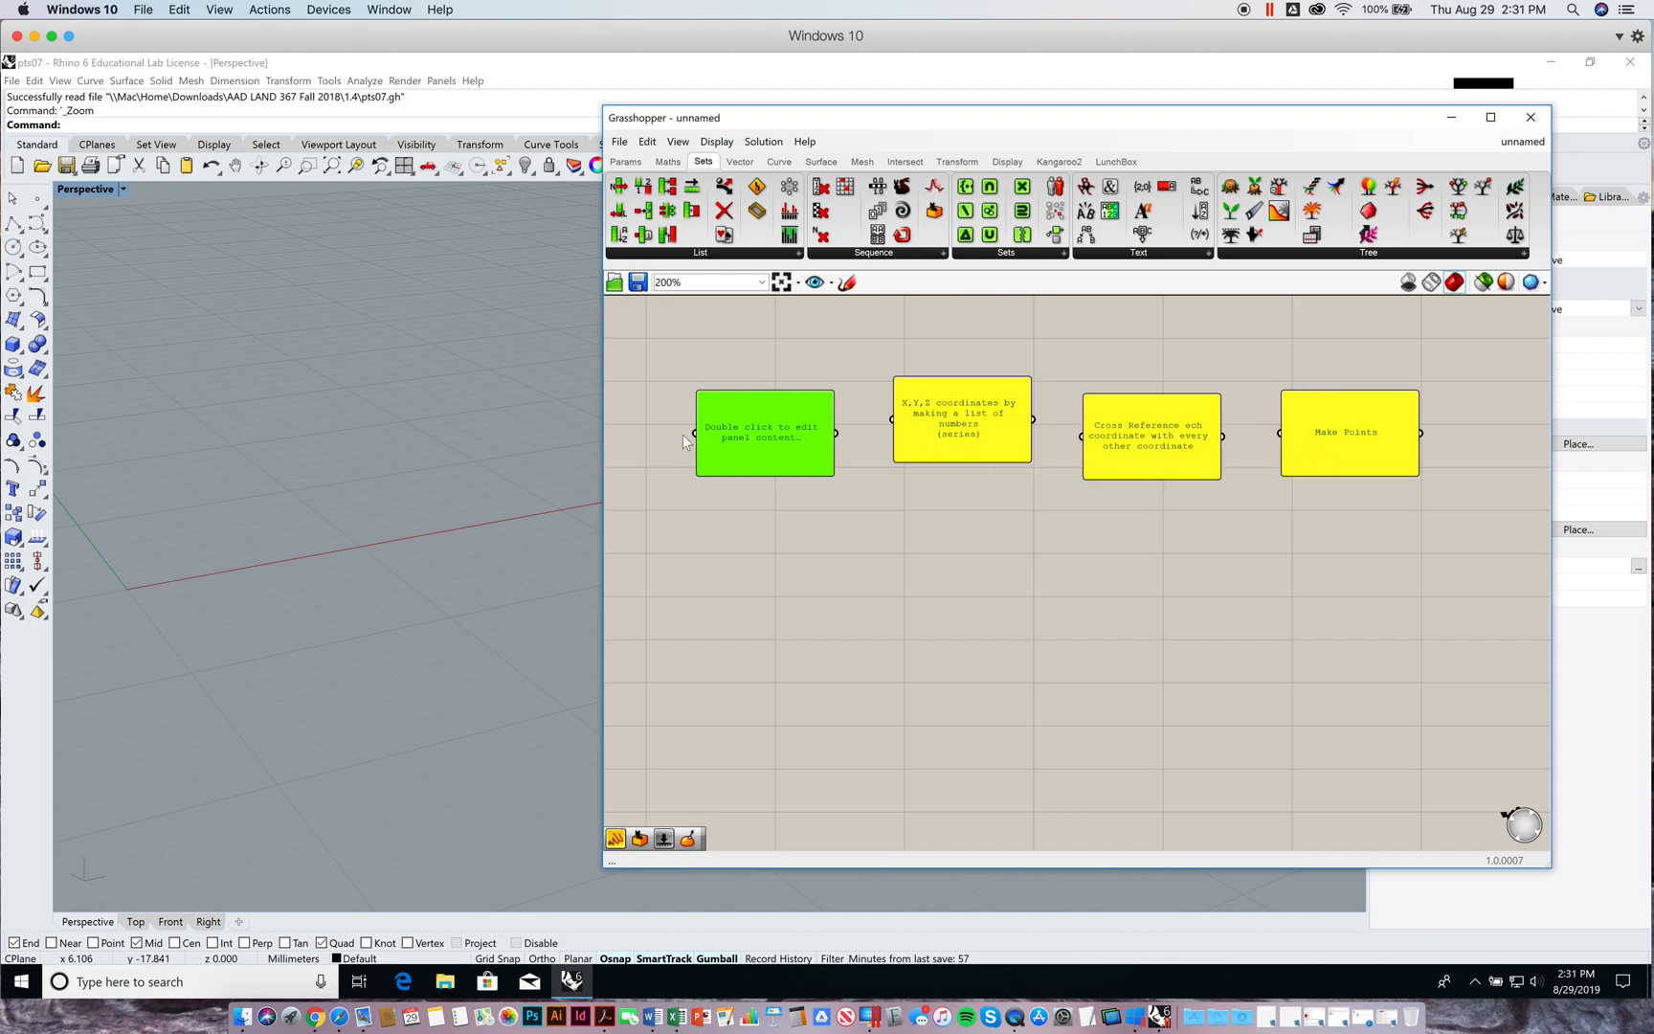
key("Delete")
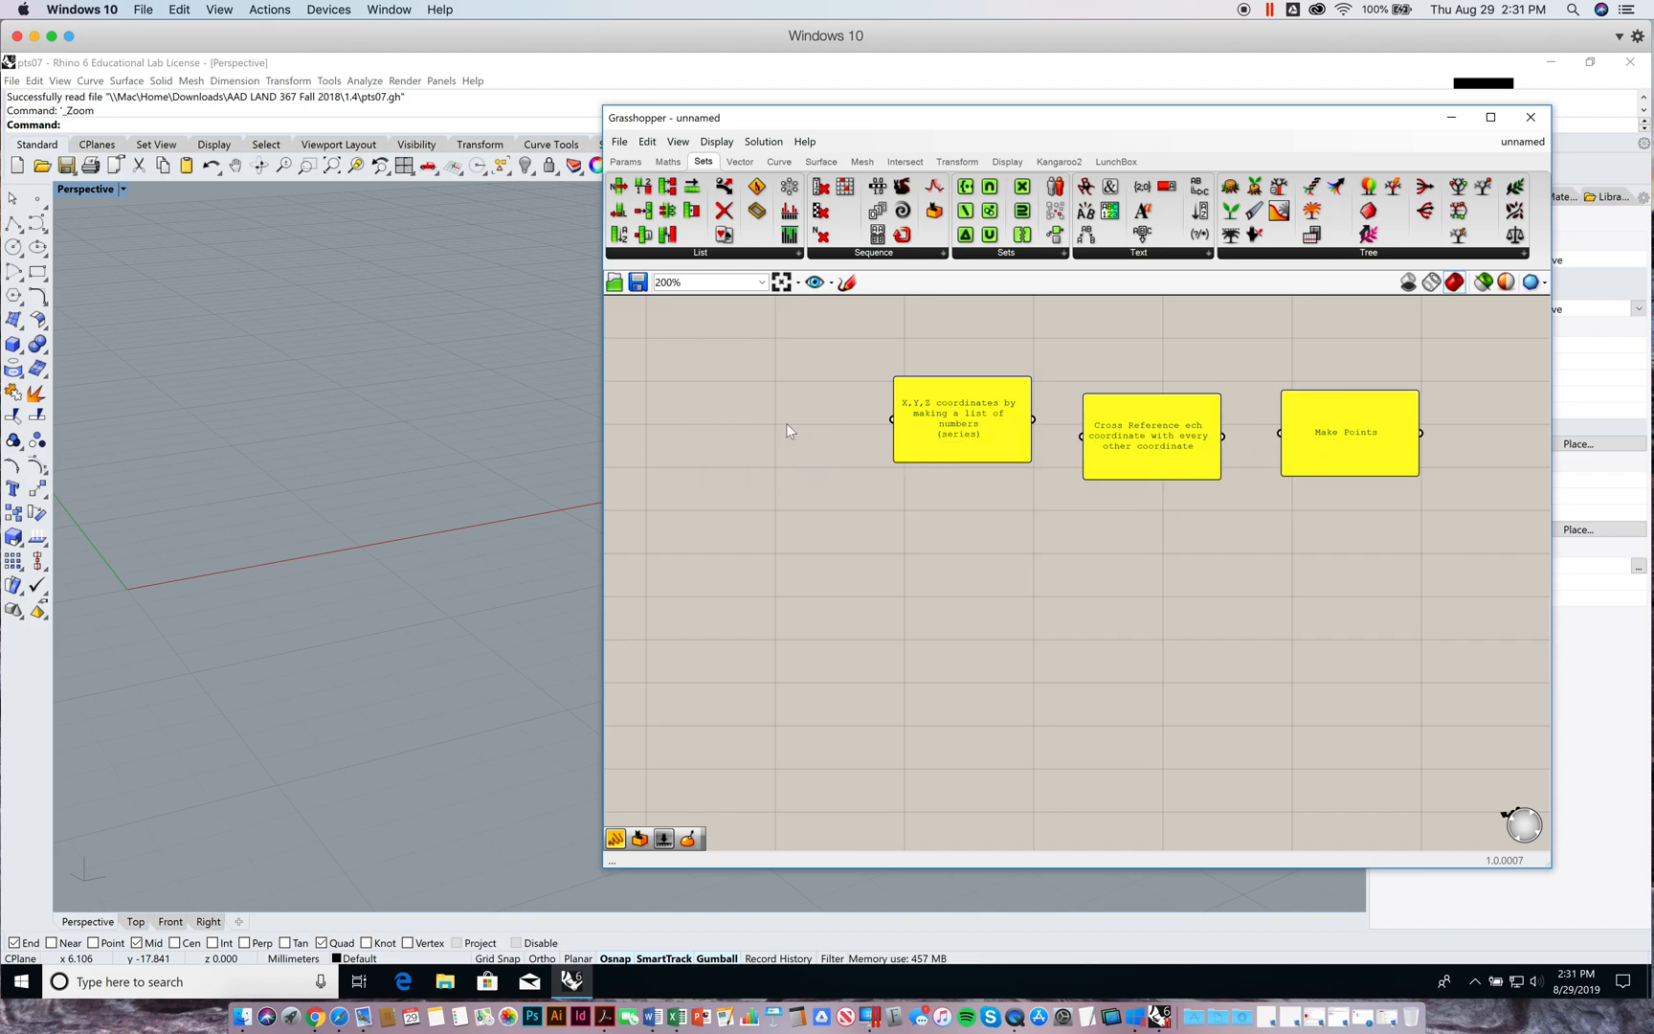
left_click_drag(914, 438, 834, 445)
left_click_drag(1156, 441, 1131, 431)
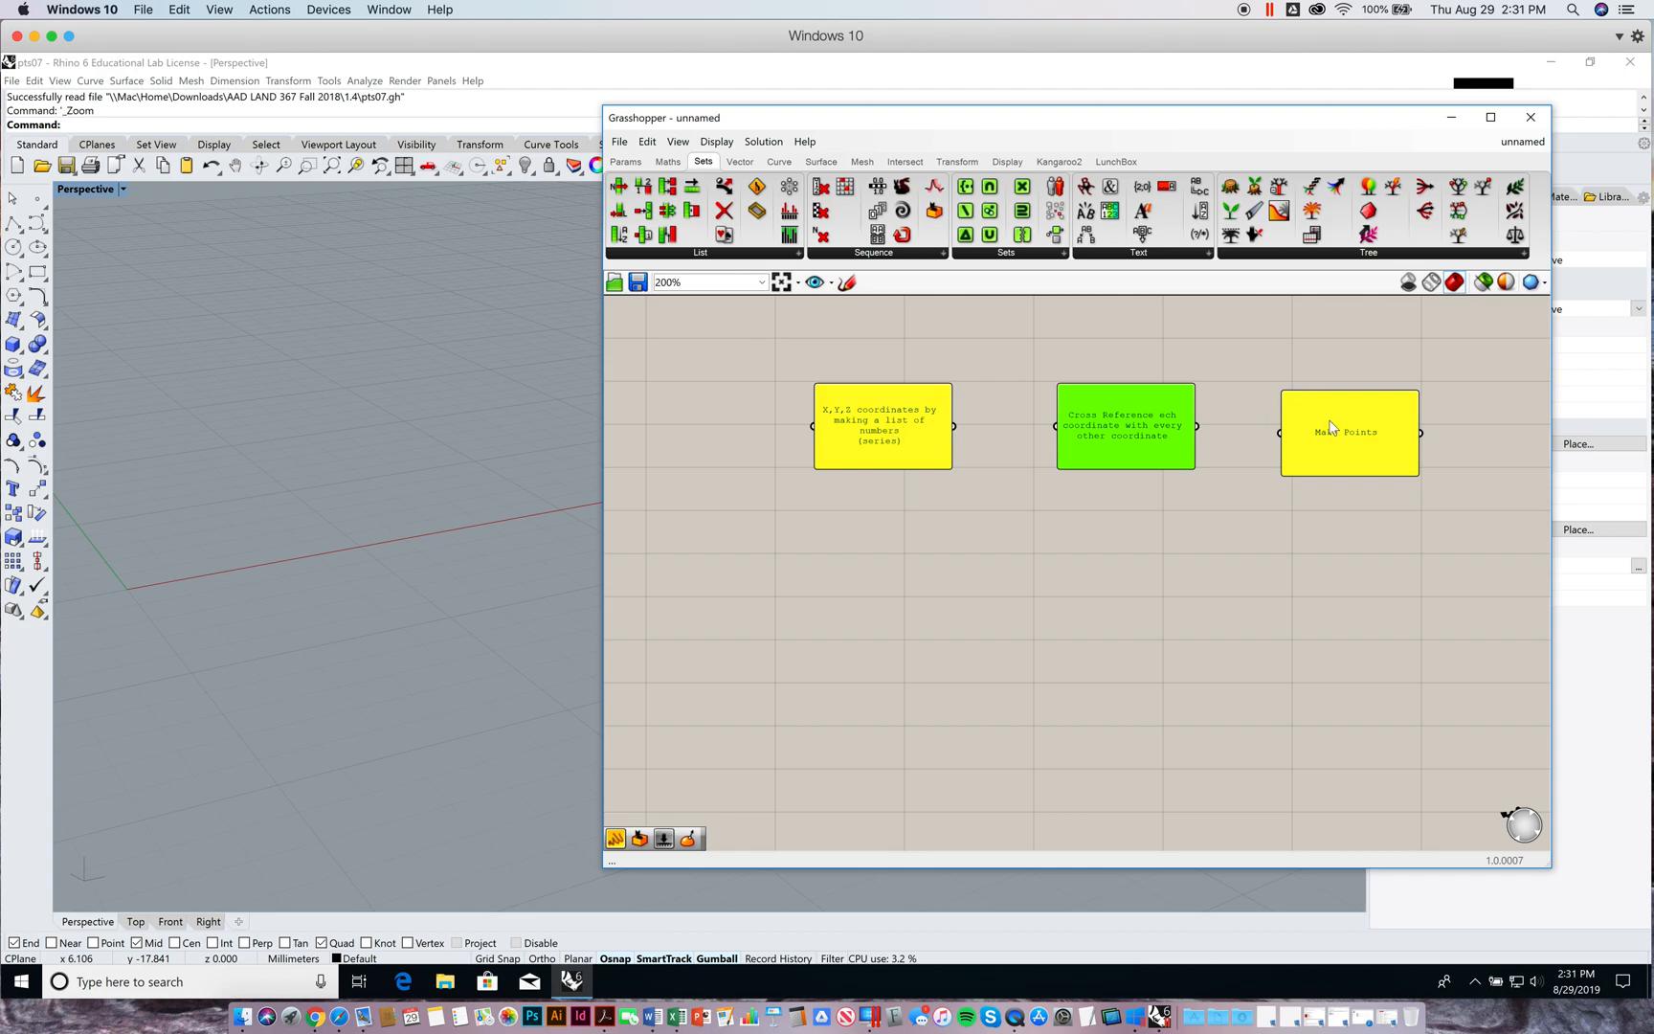
left_click(1344, 366)
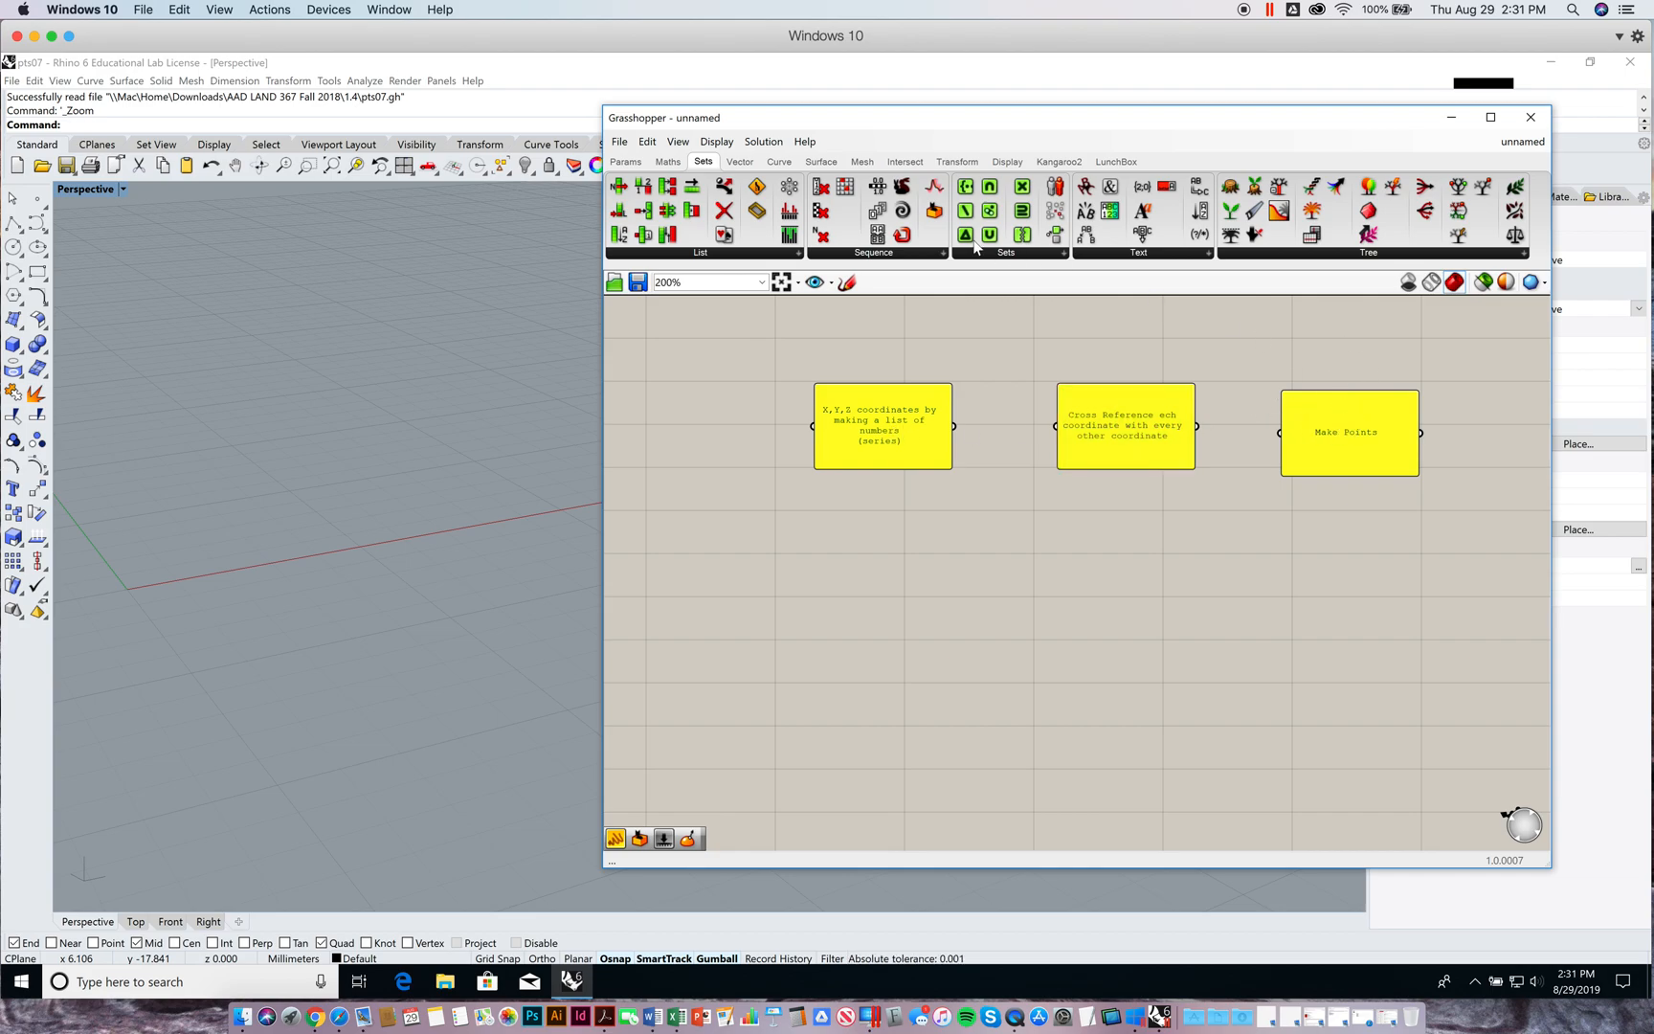
Place a Construct Point component on the canvas just below the Make Points panel
left_click(747, 176)
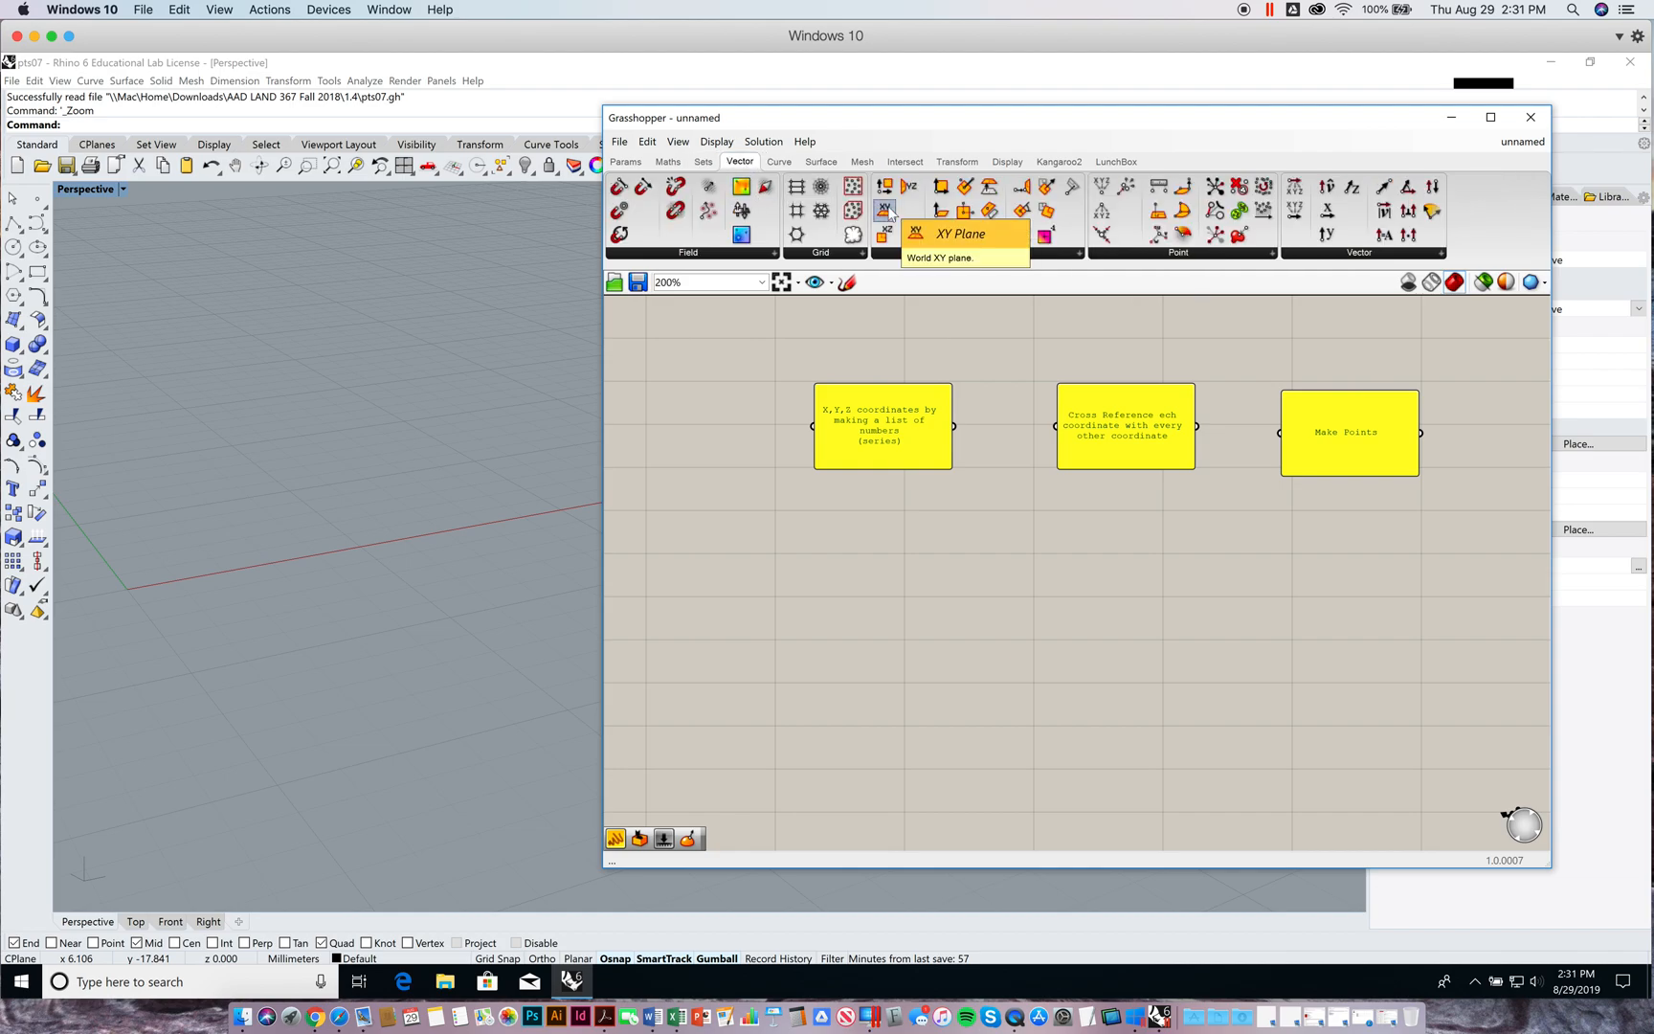
left_click(1176, 257)
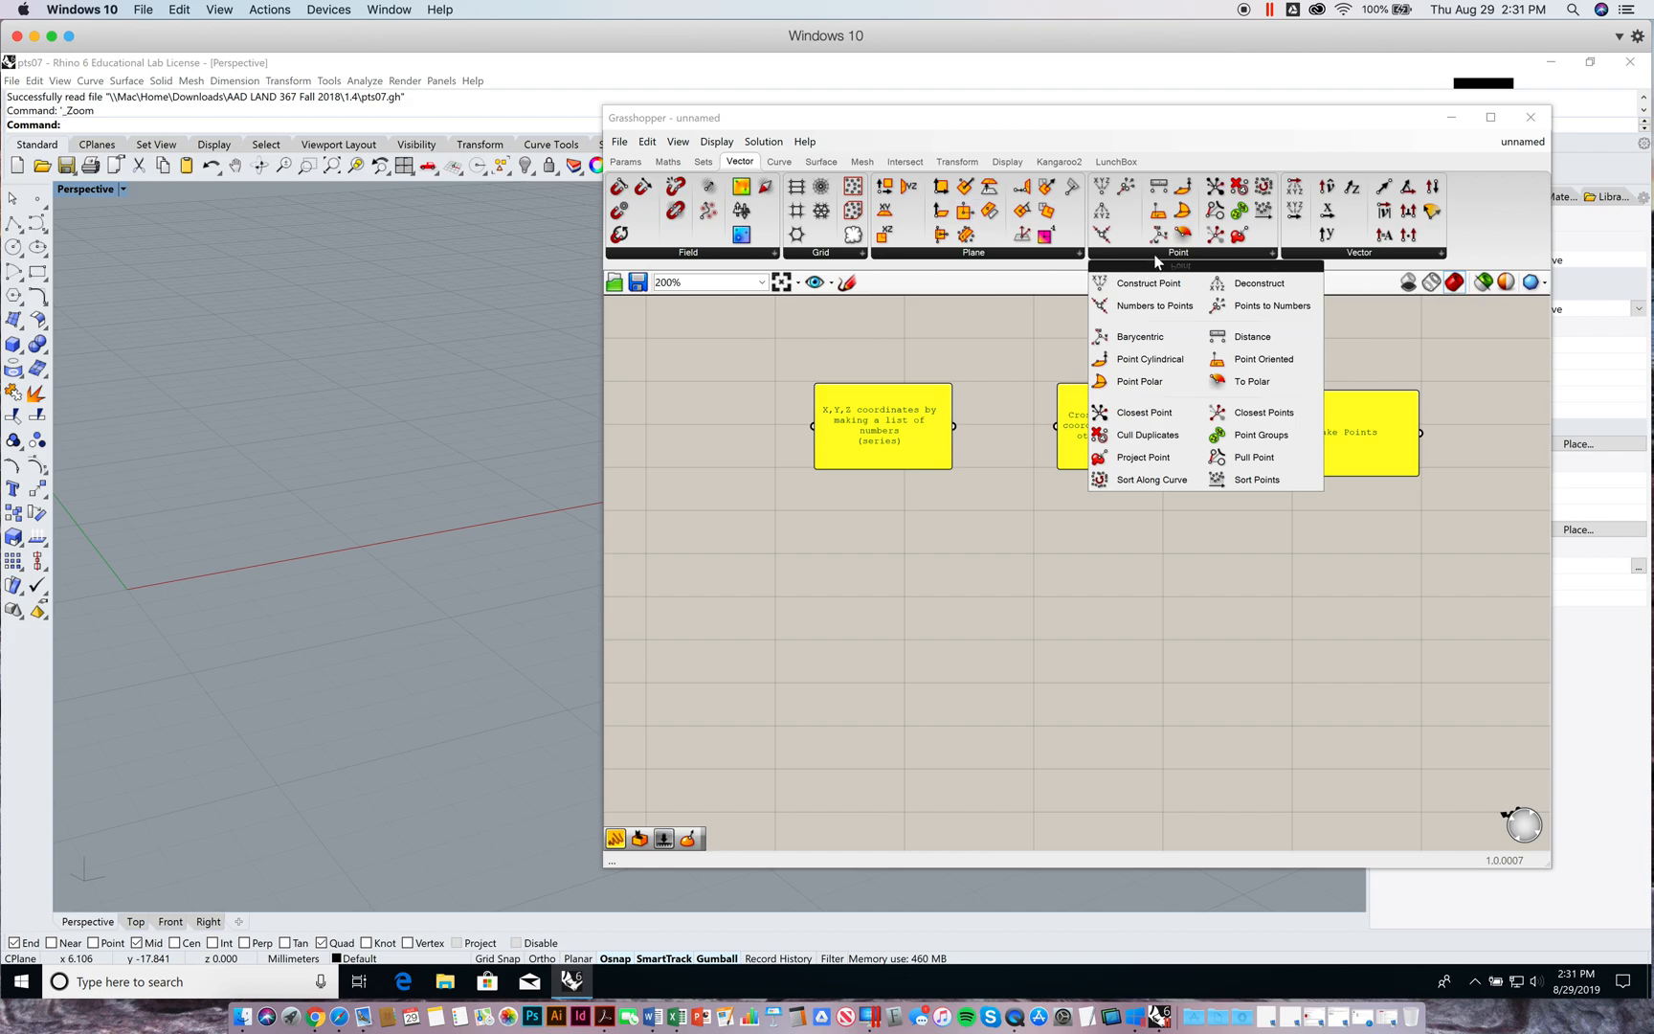
left_click_drag(1148, 282, 1359, 530)
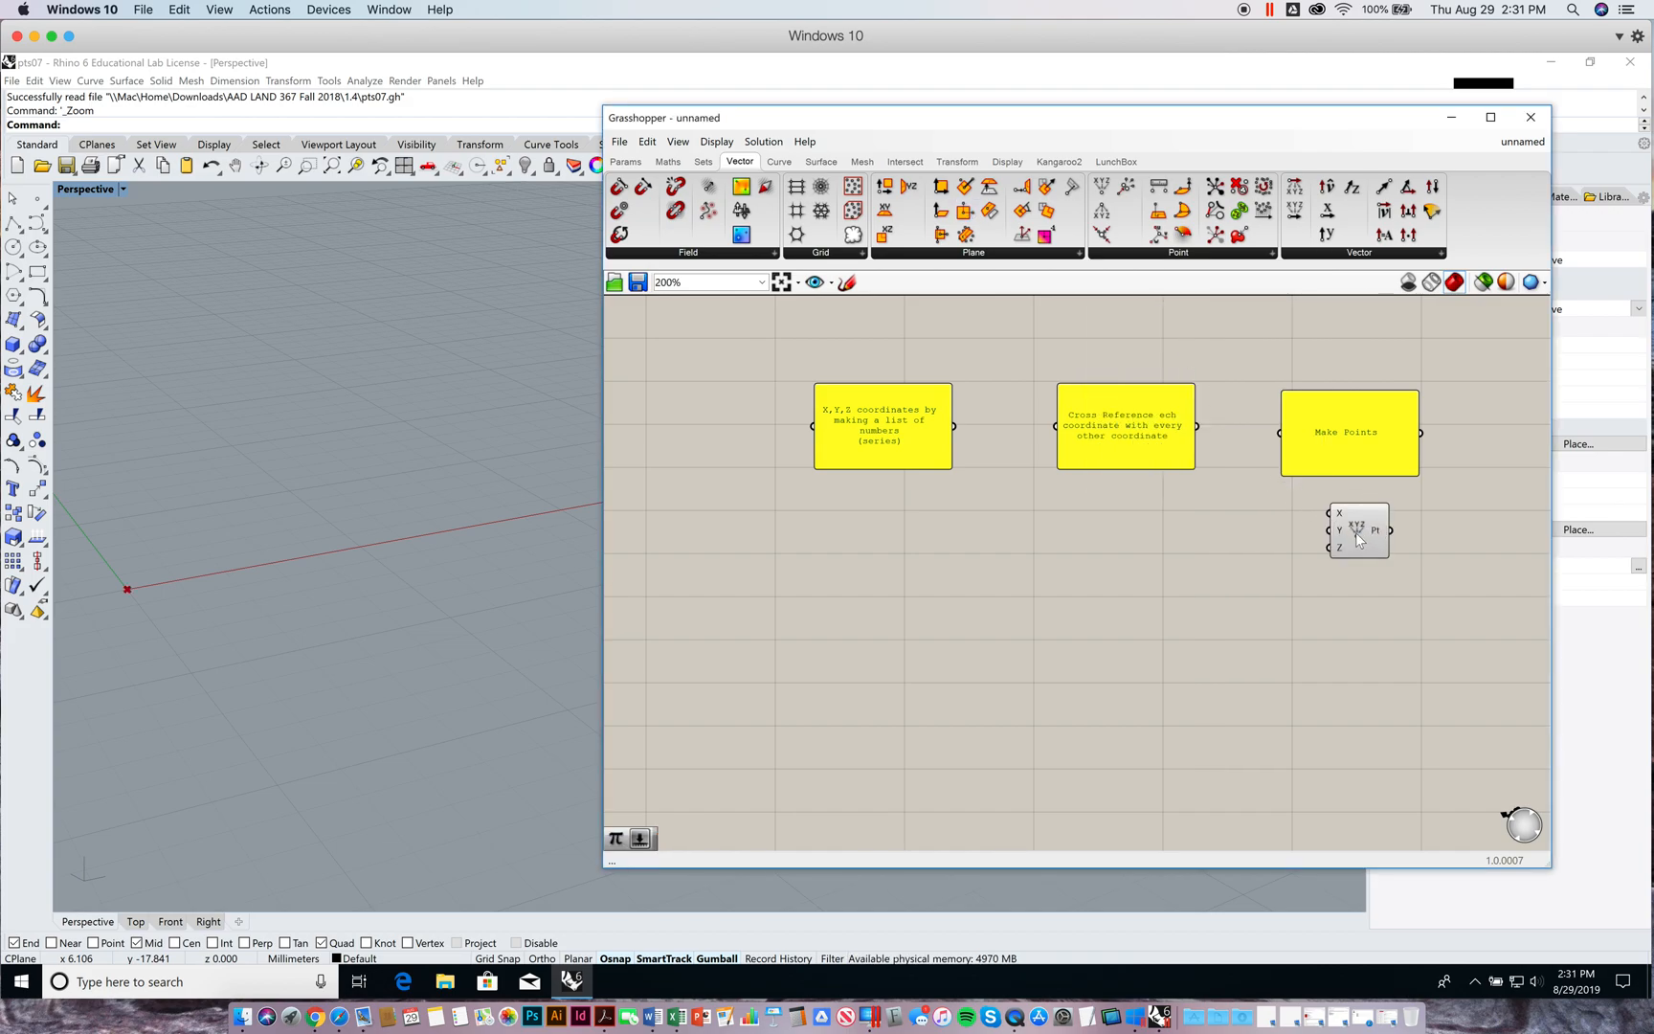
left_click(1354, 528)
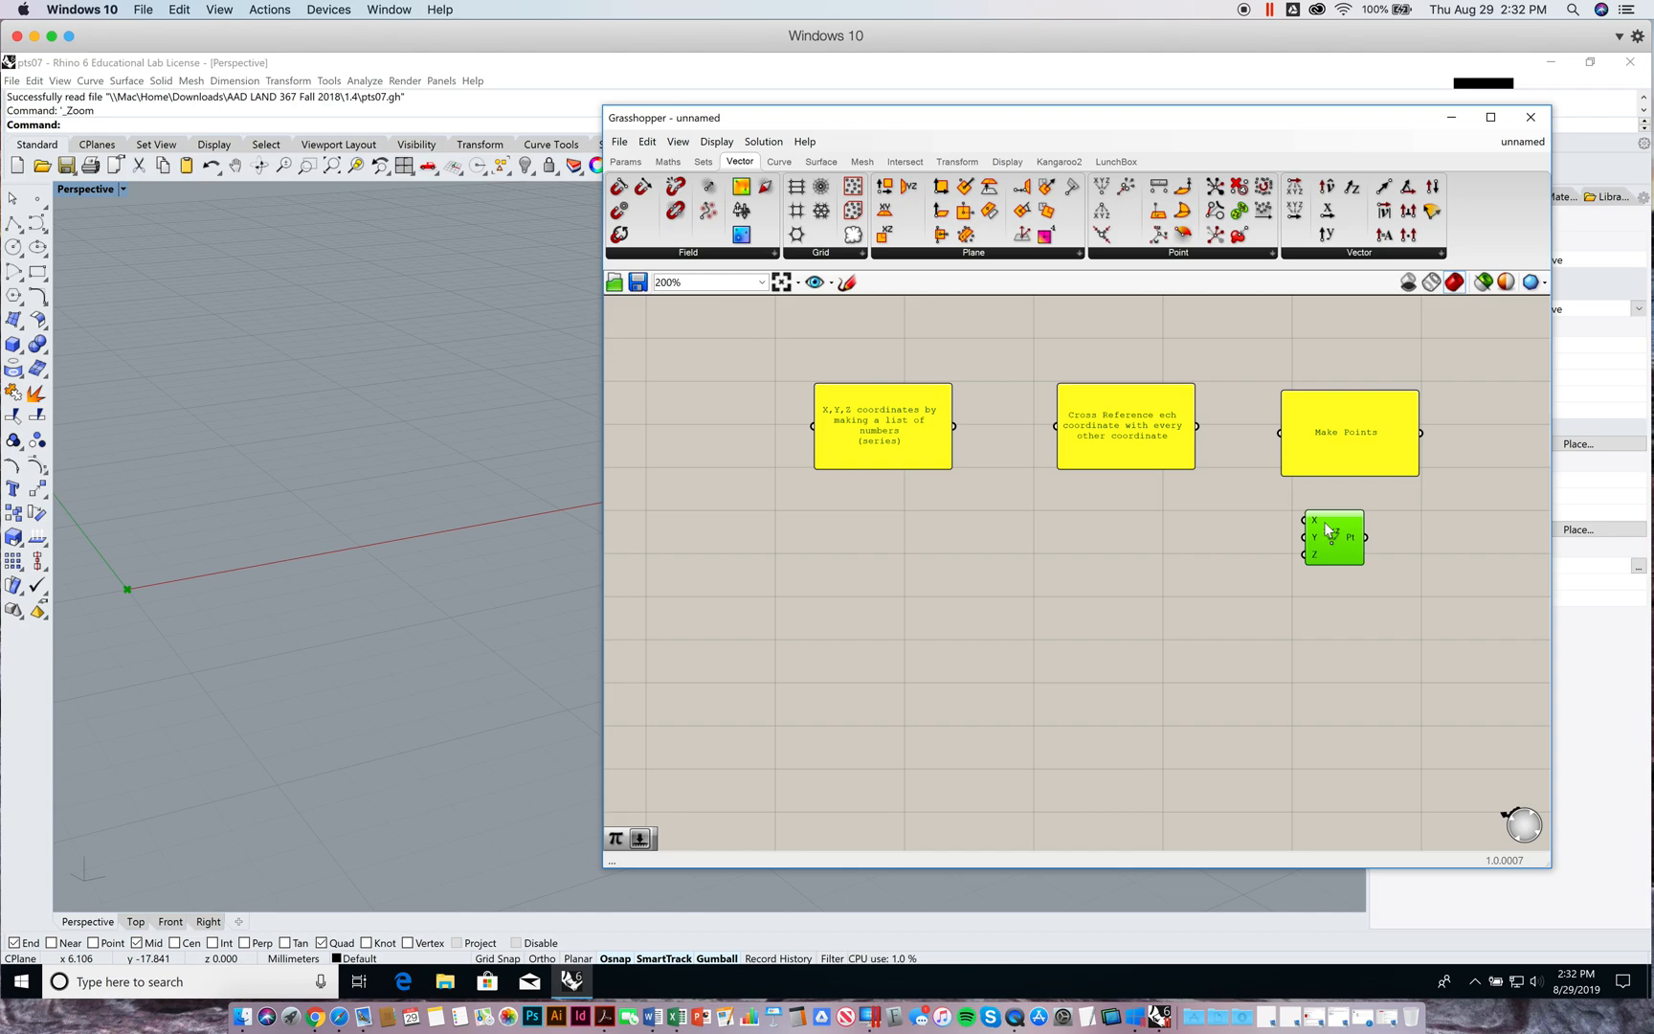
right_click_drag(1220, 546, 1232, 548)
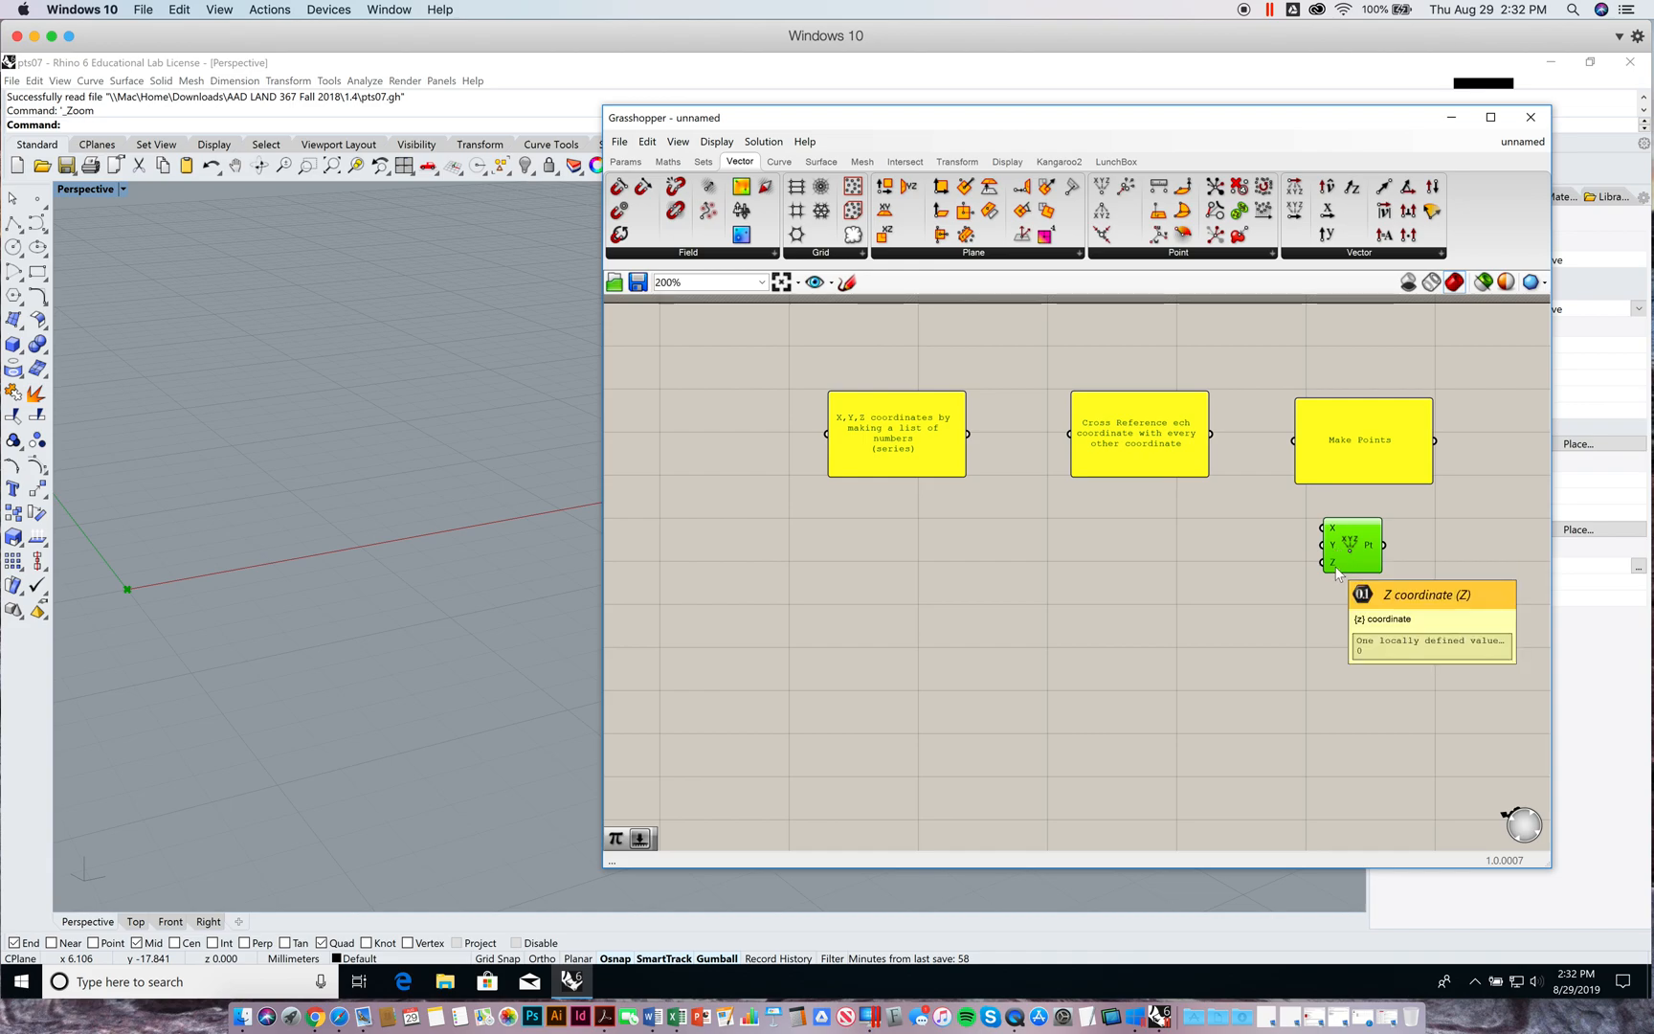
right_click_drag(1247, 530, 1224, 528)
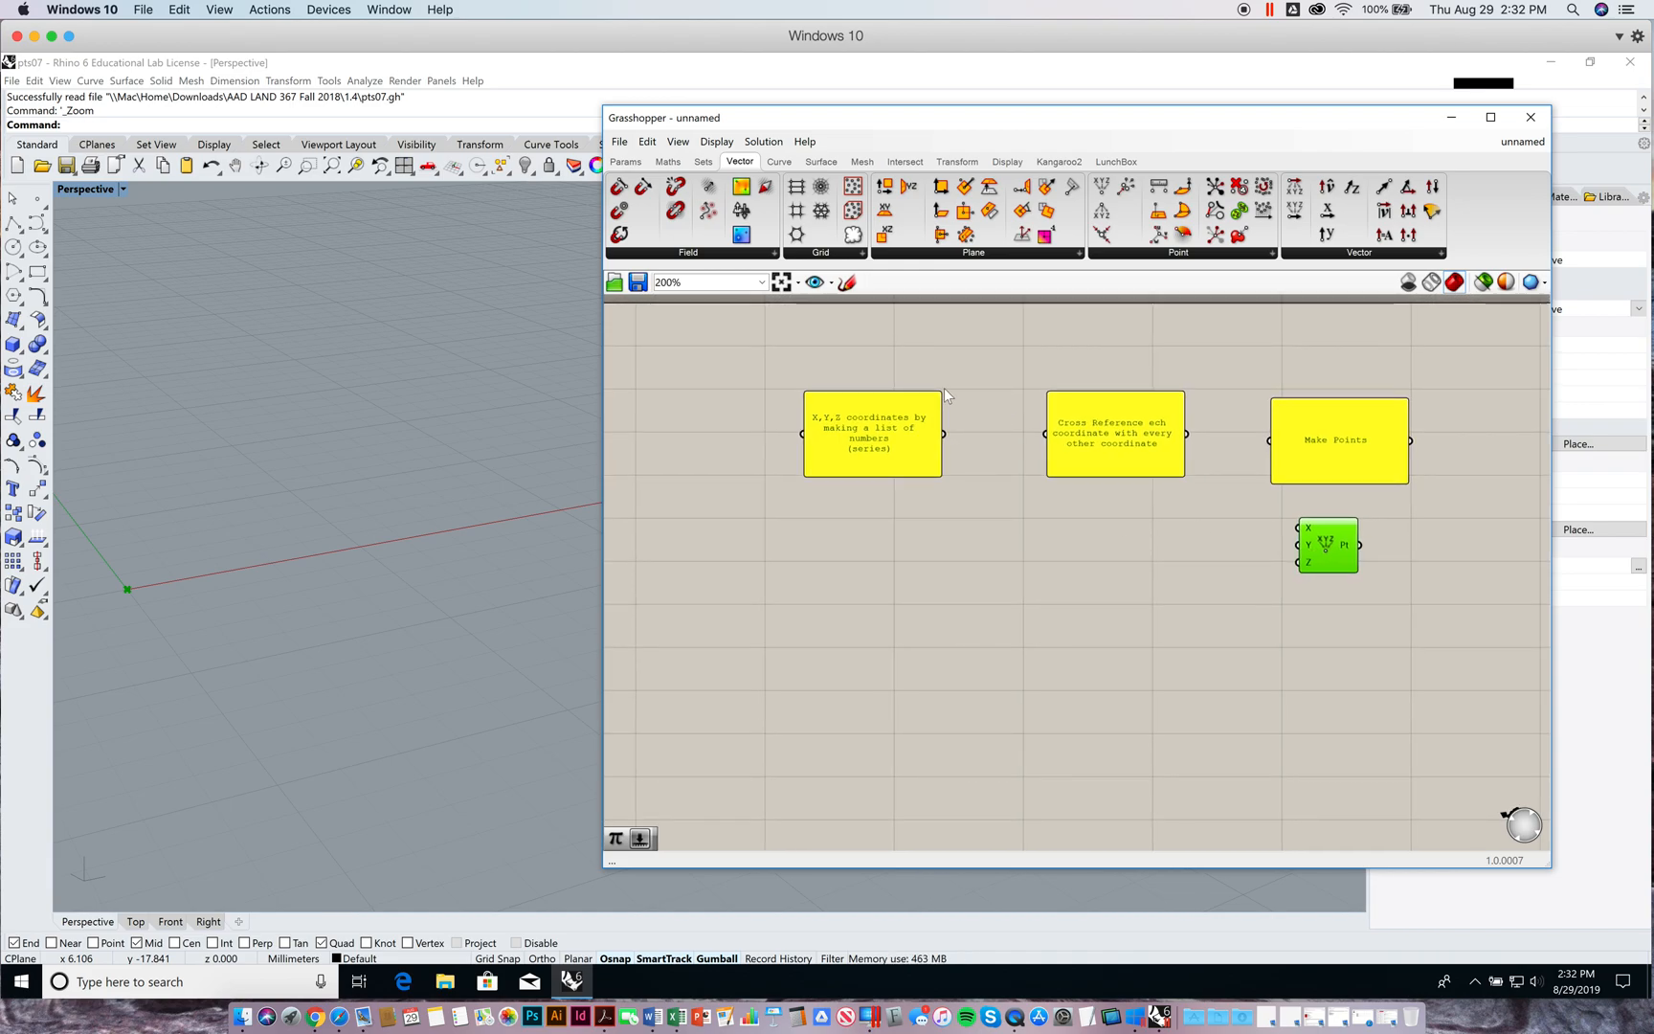
Nudge the X,Y,Z coordinates panel up slightly and place a Series component on the canvas just below it
left_click_drag(878, 427, 878, 424)
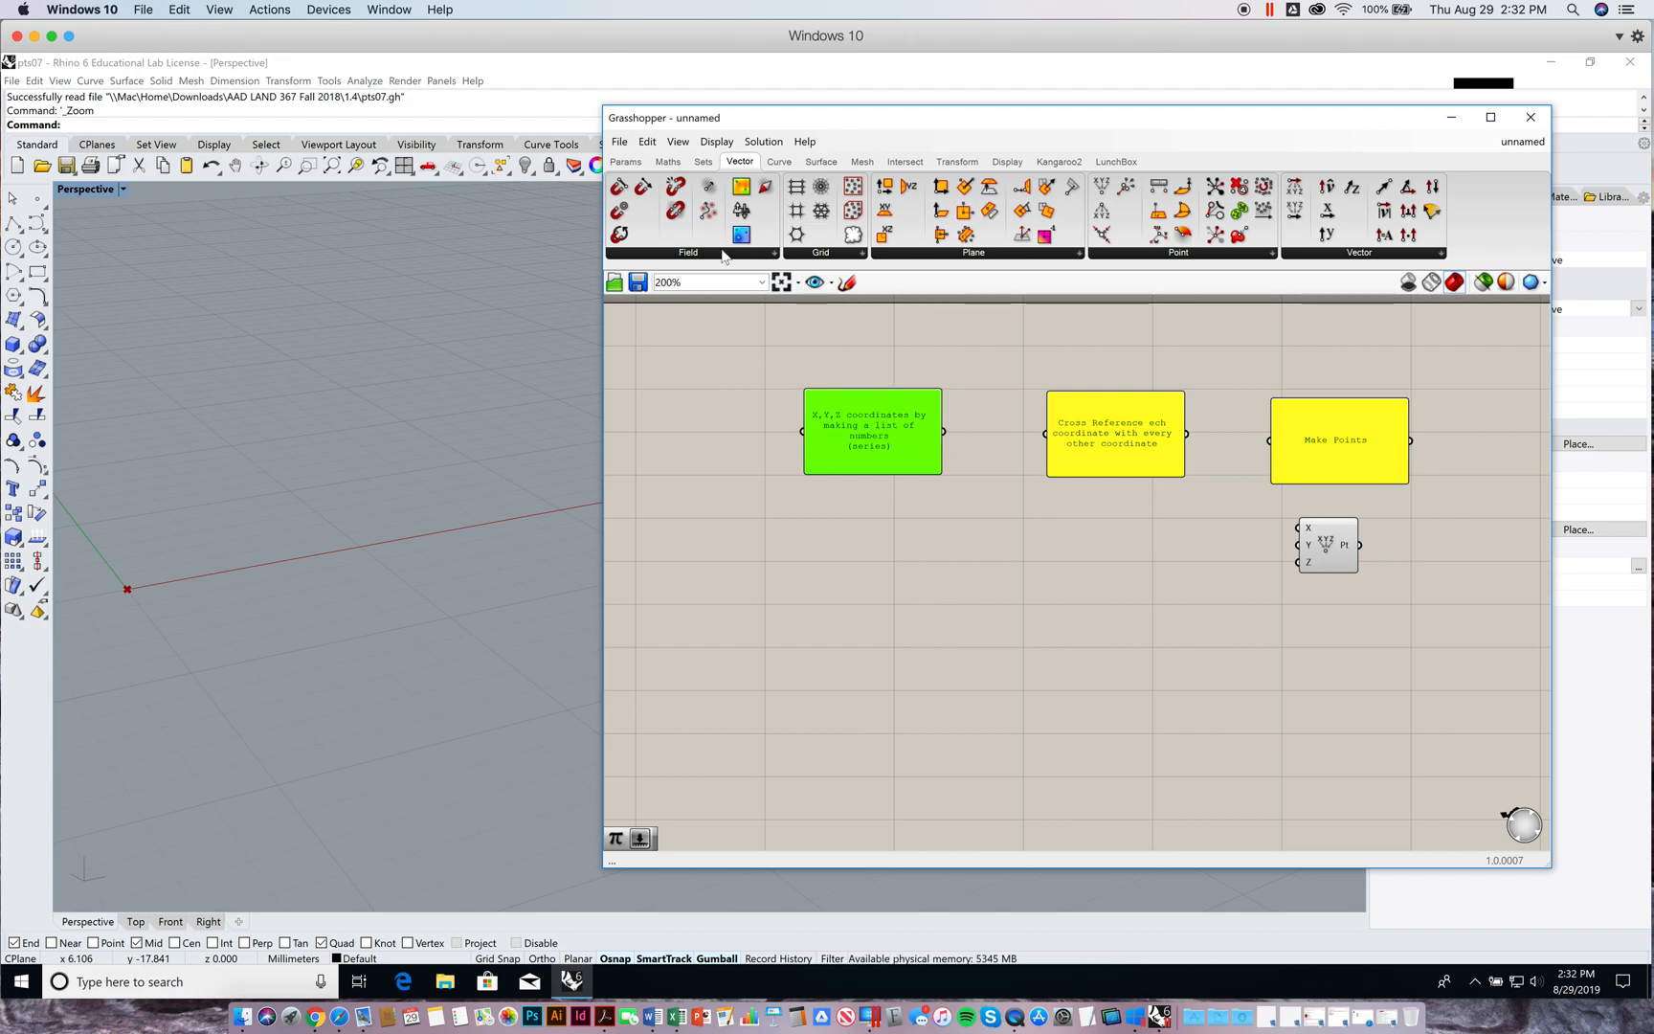
left_click(706, 167)
left_click(842, 255)
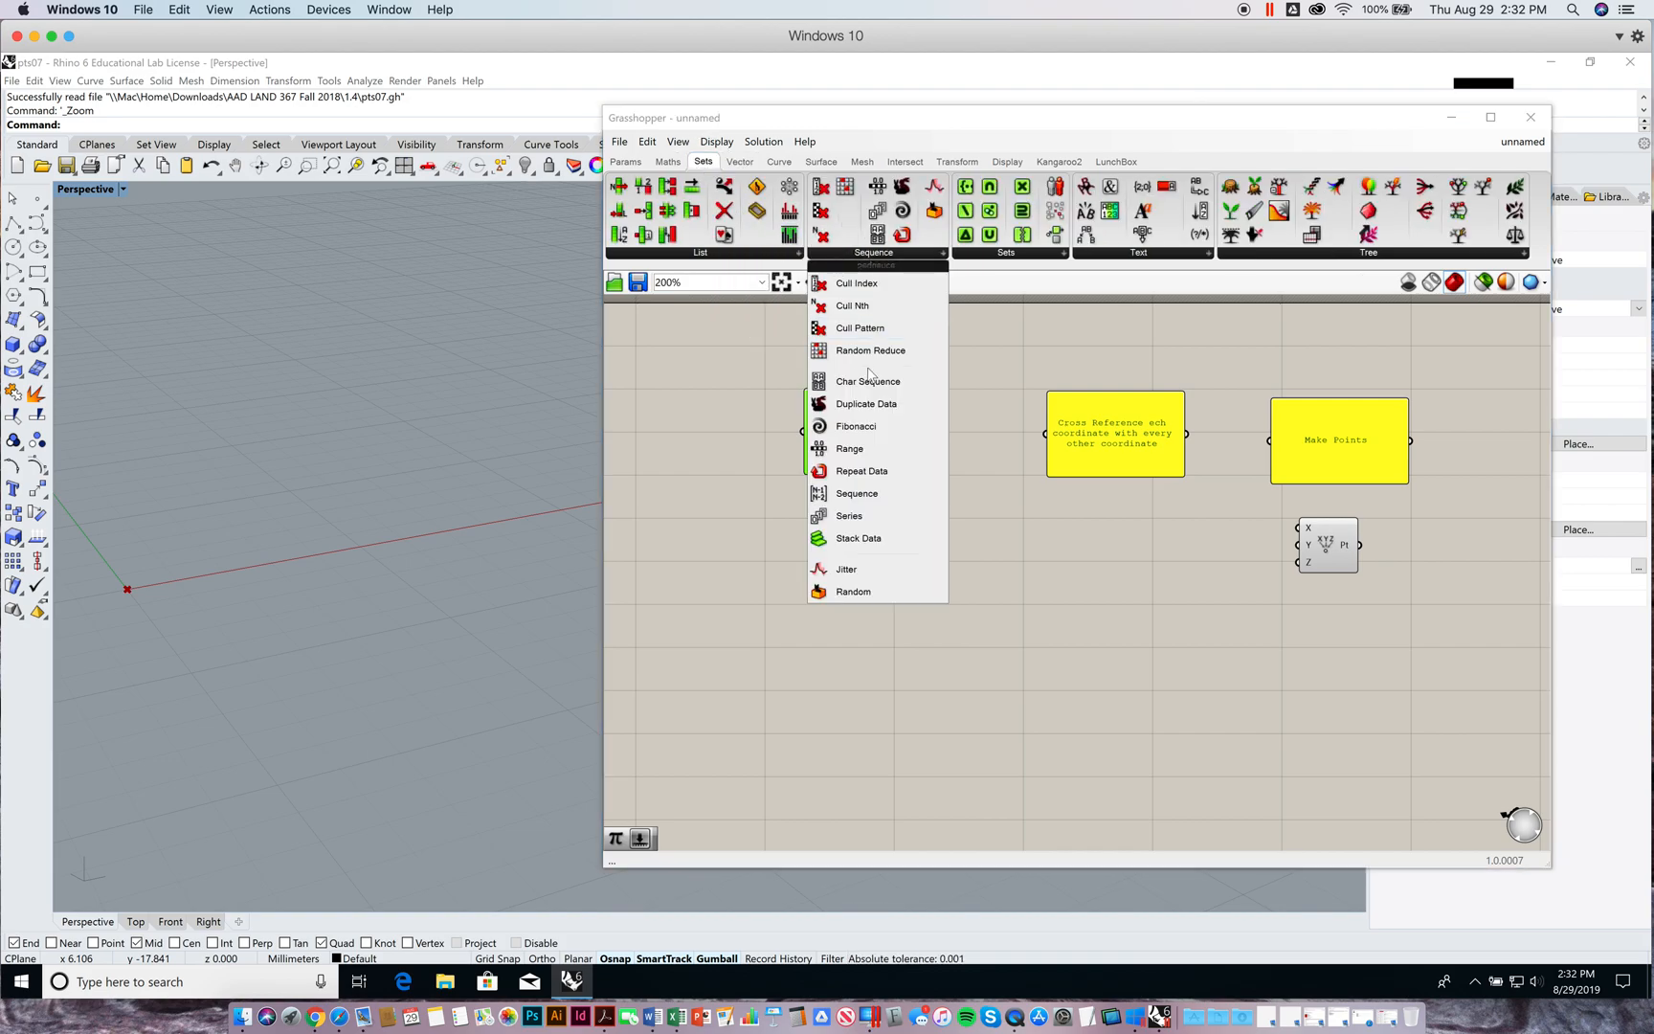
left_click_drag(849, 516, 845, 532)
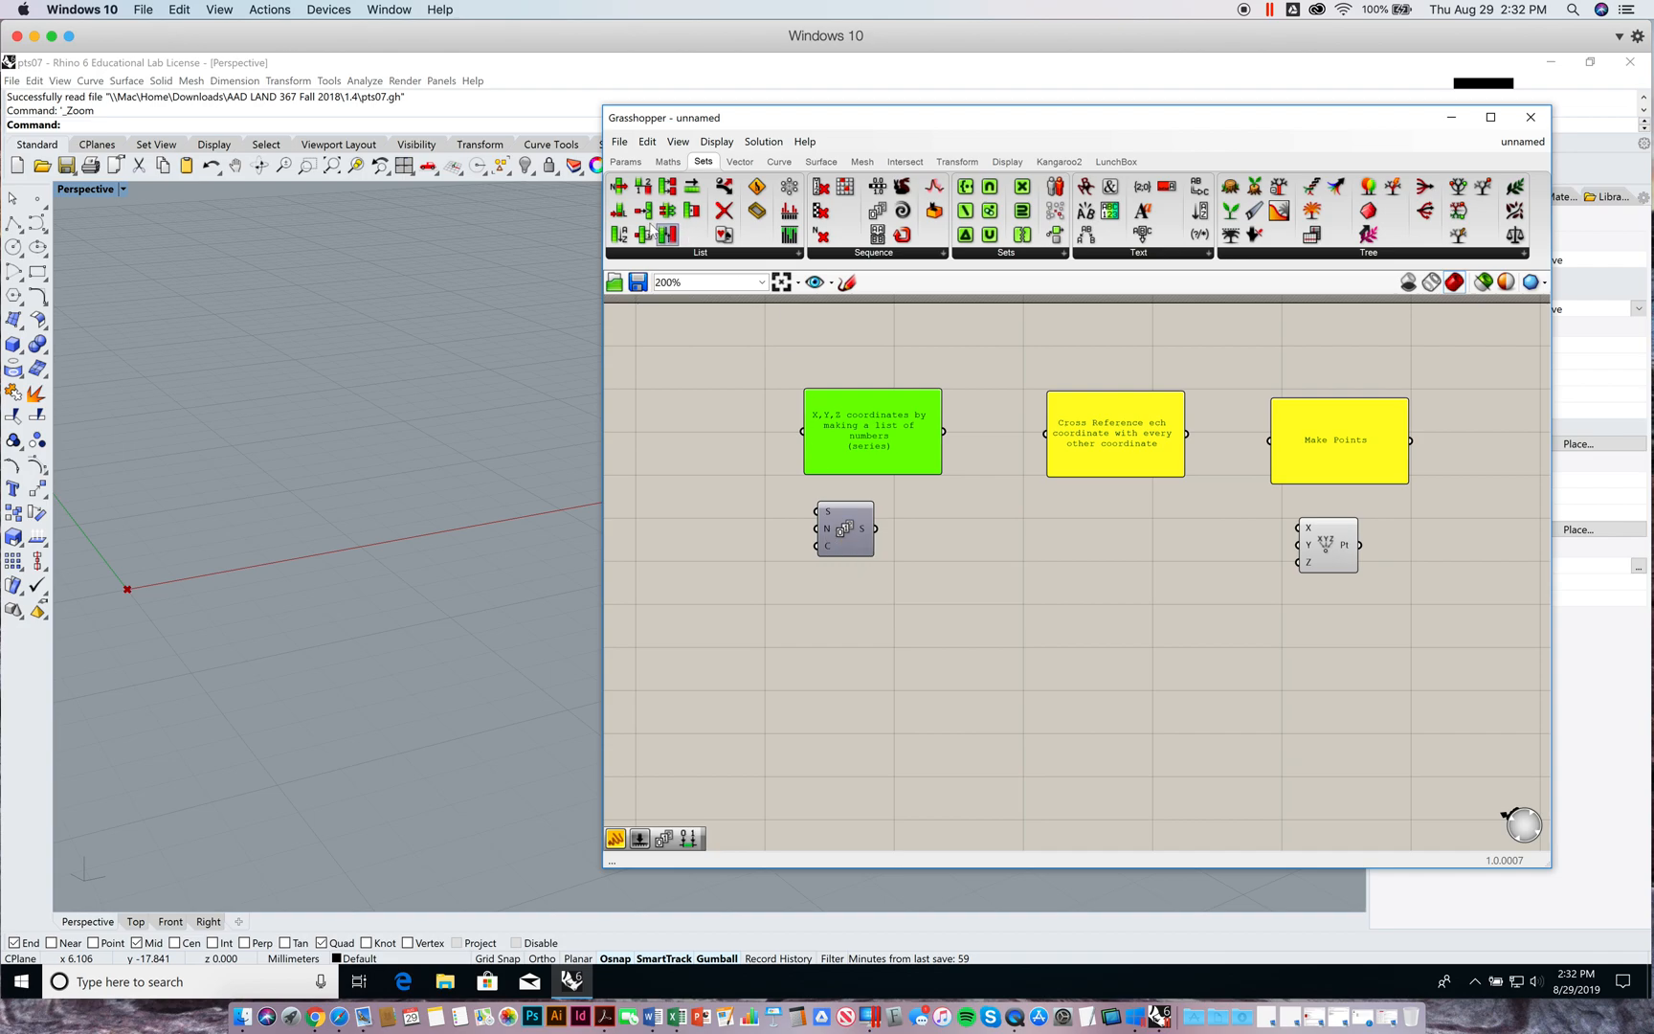
Place a Number Slider beside the Series component, level with its count input
left_click(625, 161)
left_click_drag(1014, 186, 659, 533)
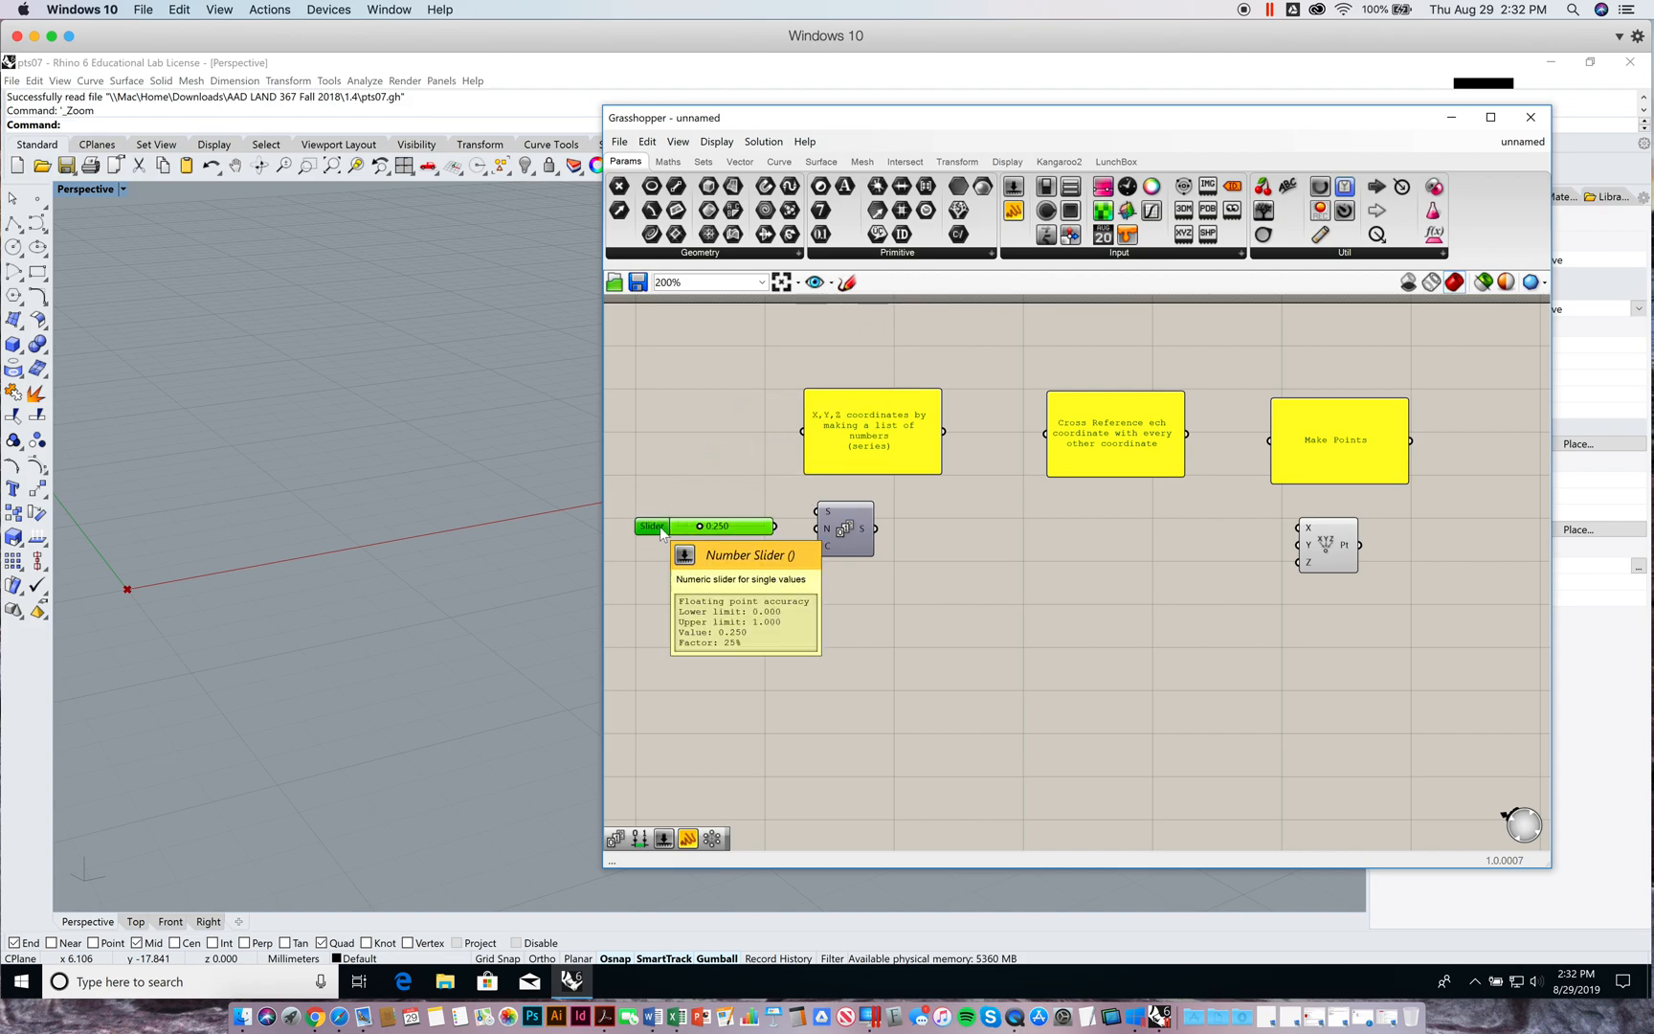
double_click(646, 528)
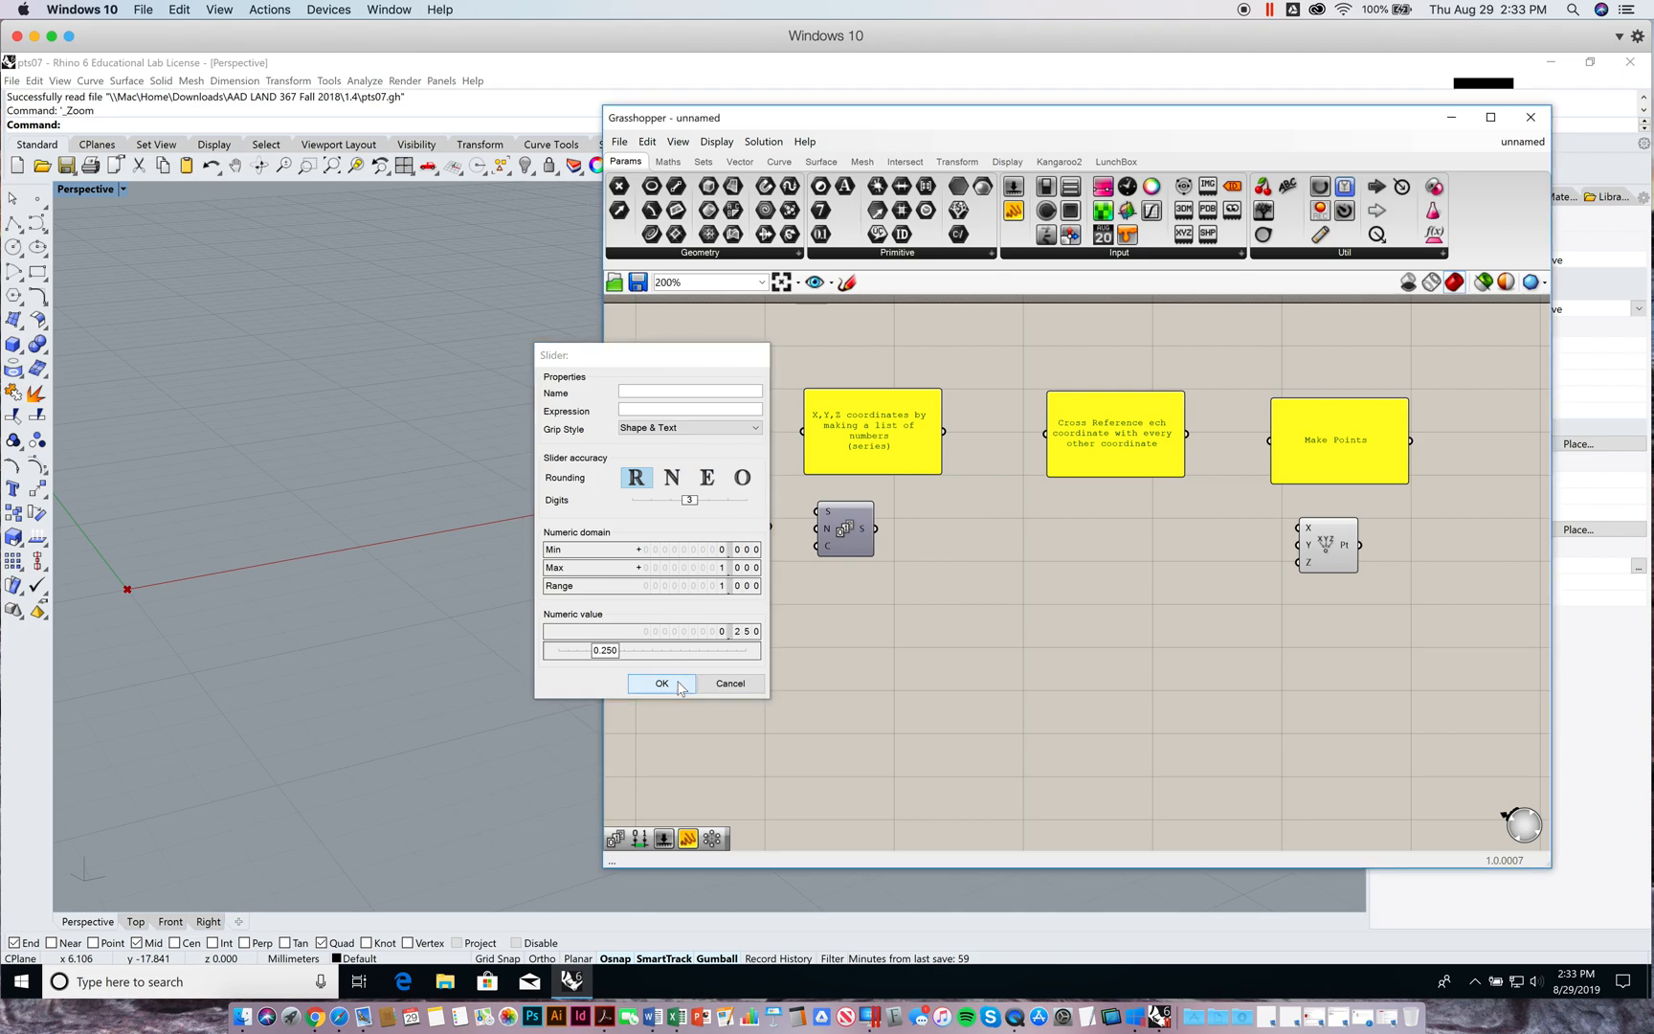
left_click(662, 683)
left_click_drag(651, 528, 646, 548)
Set the slider to integers with a maximum of 30 and connect it to the Series component's Count input
double_click(647, 547)
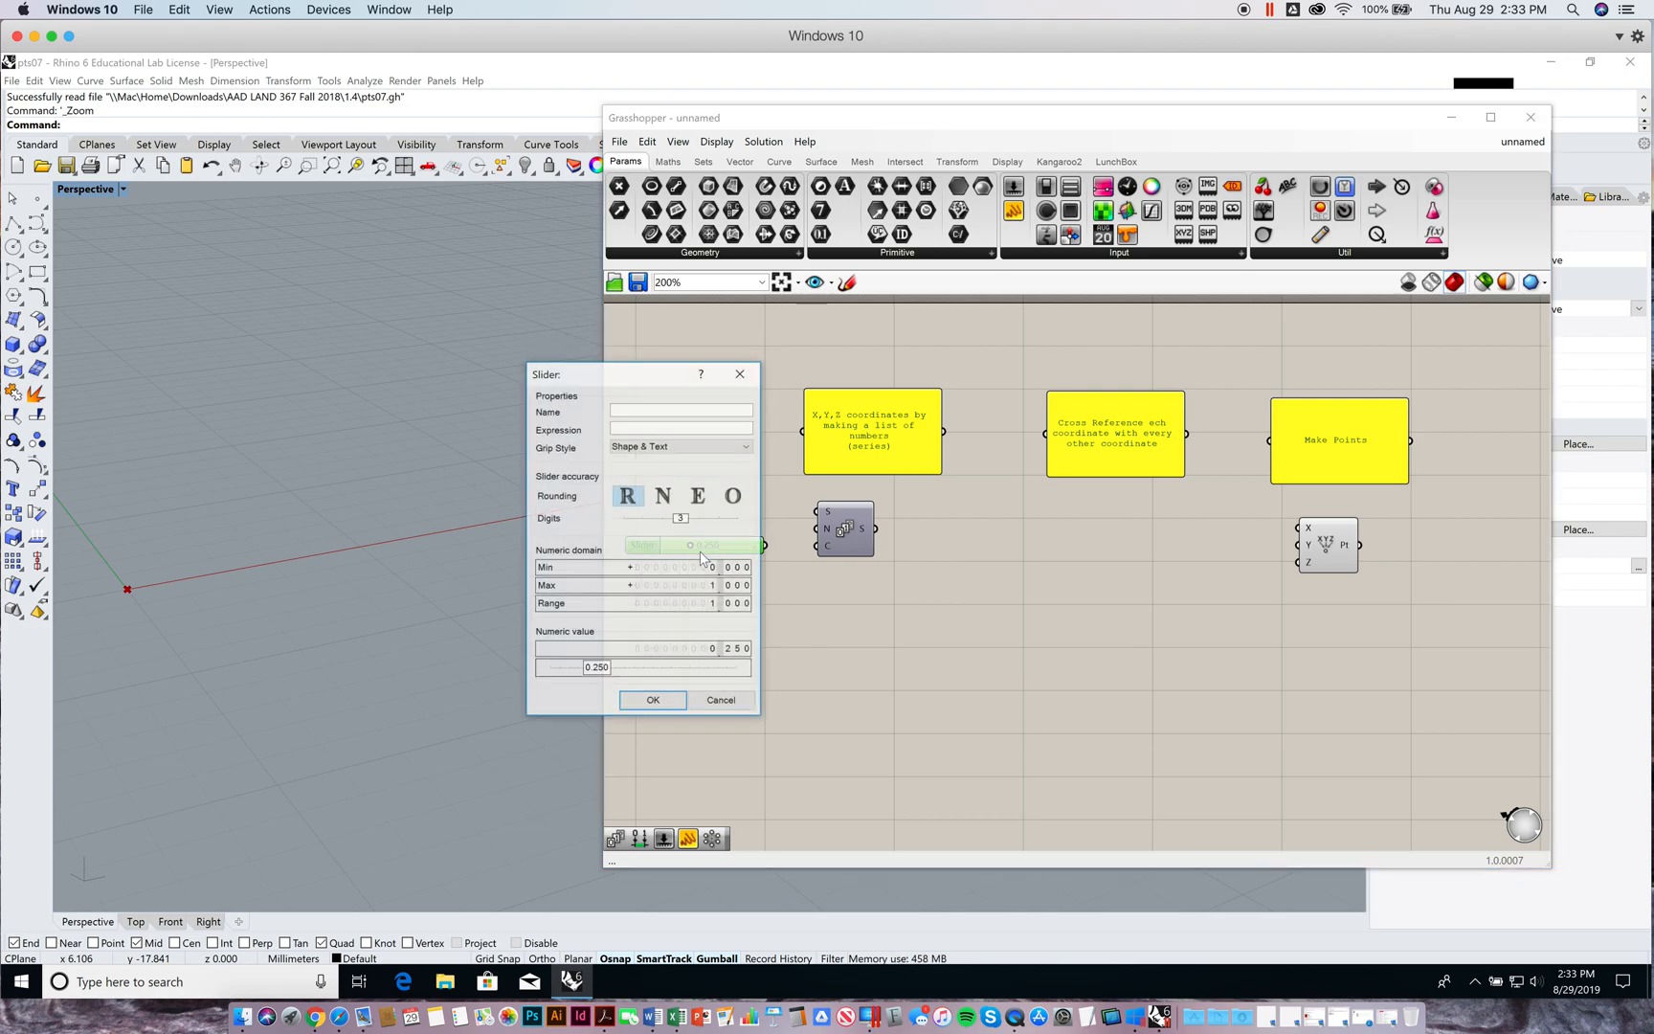
left_click(662, 496)
double_click(709, 586)
type("30")
key("Return")
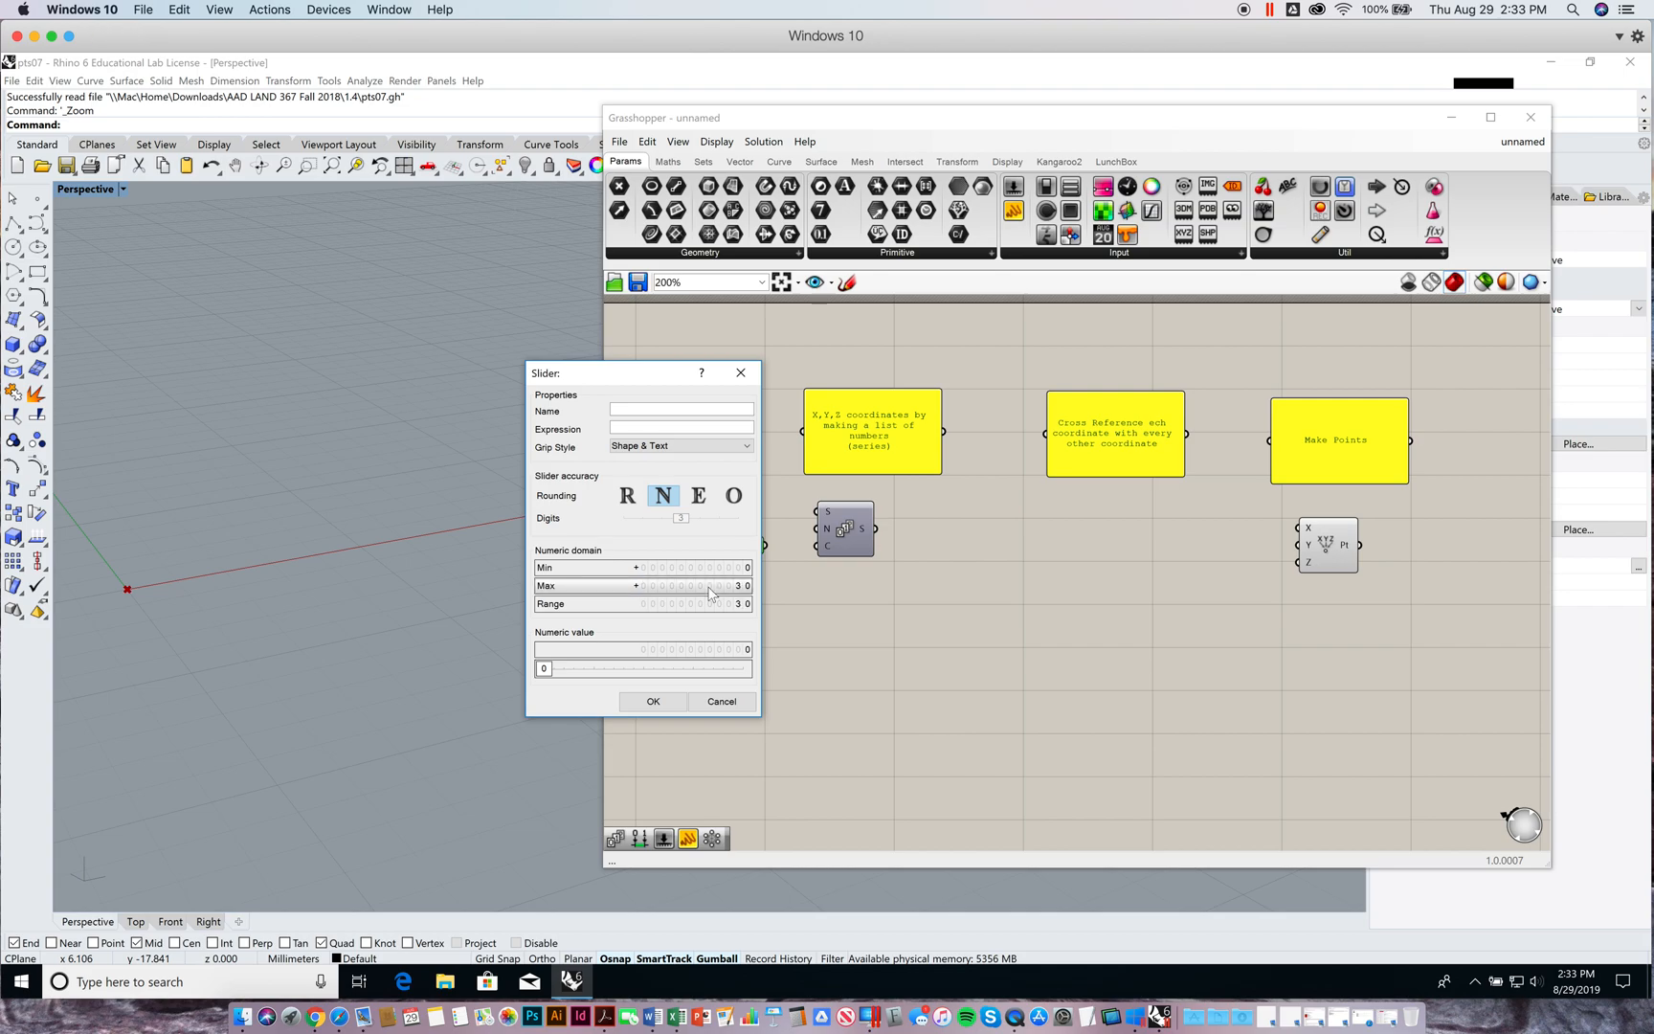
left_click(656, 701)
left_click_drag(667, 543, 818, 548)
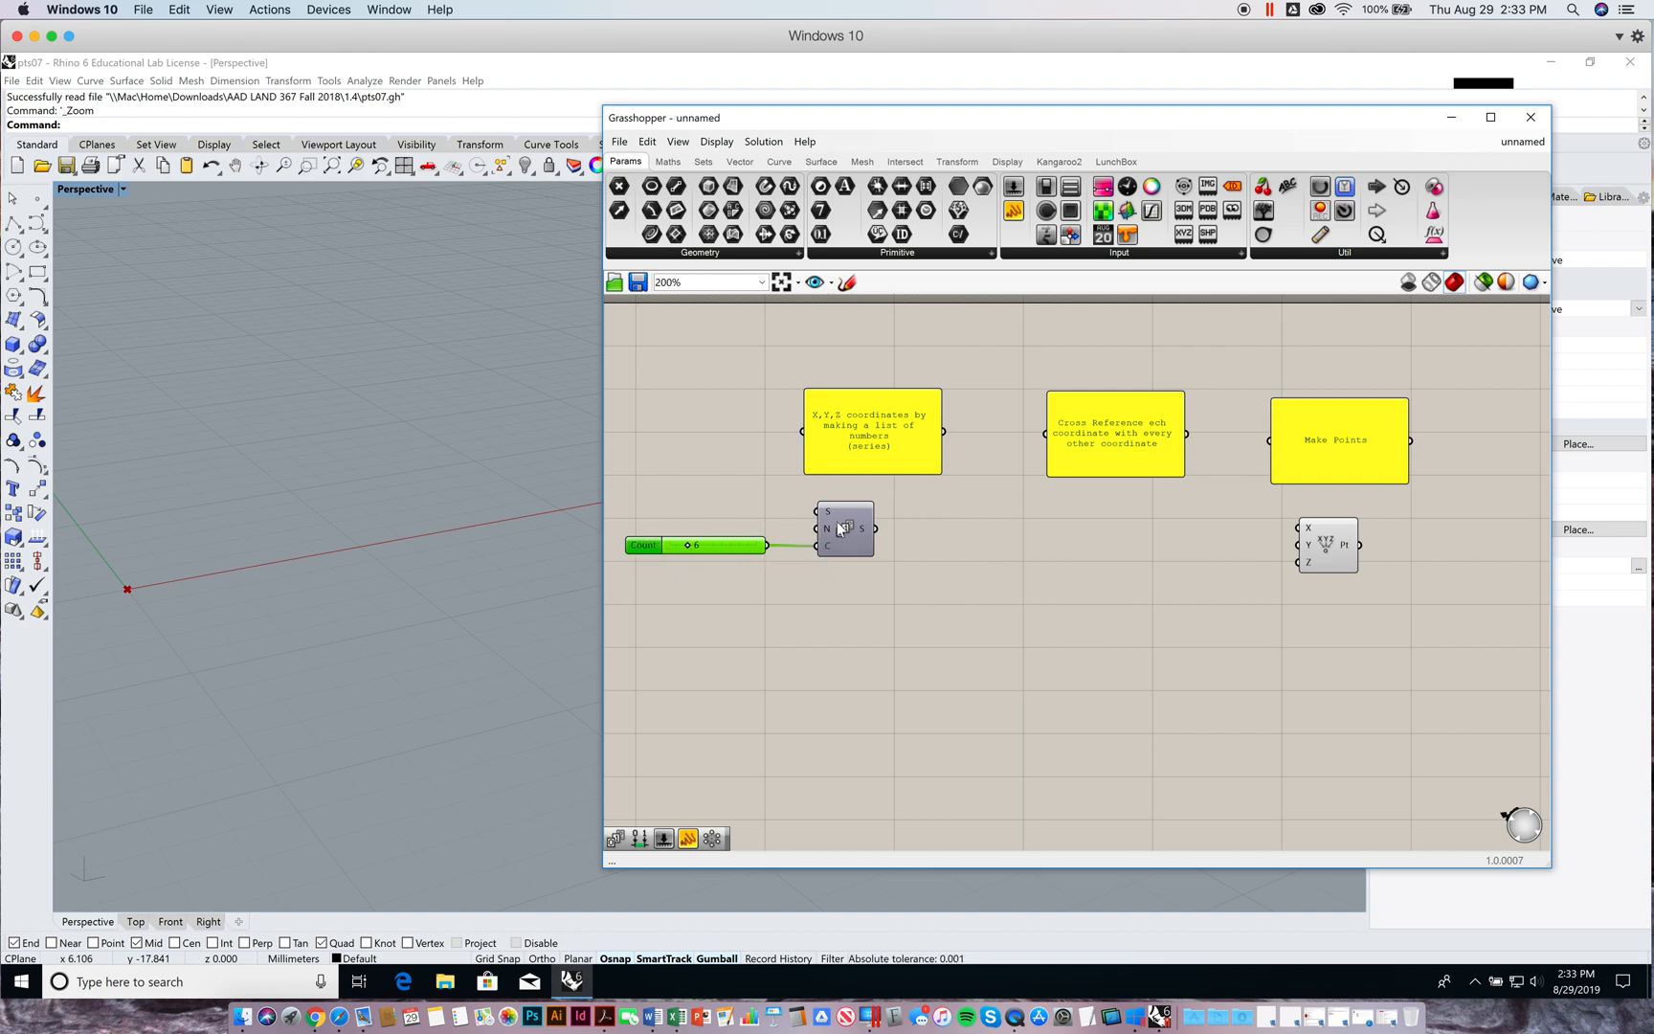
Add a panel beside the Series component, feed it the Series output and lengthen it to fit the whole list
left_click_drag(970, 505, 986, 532)
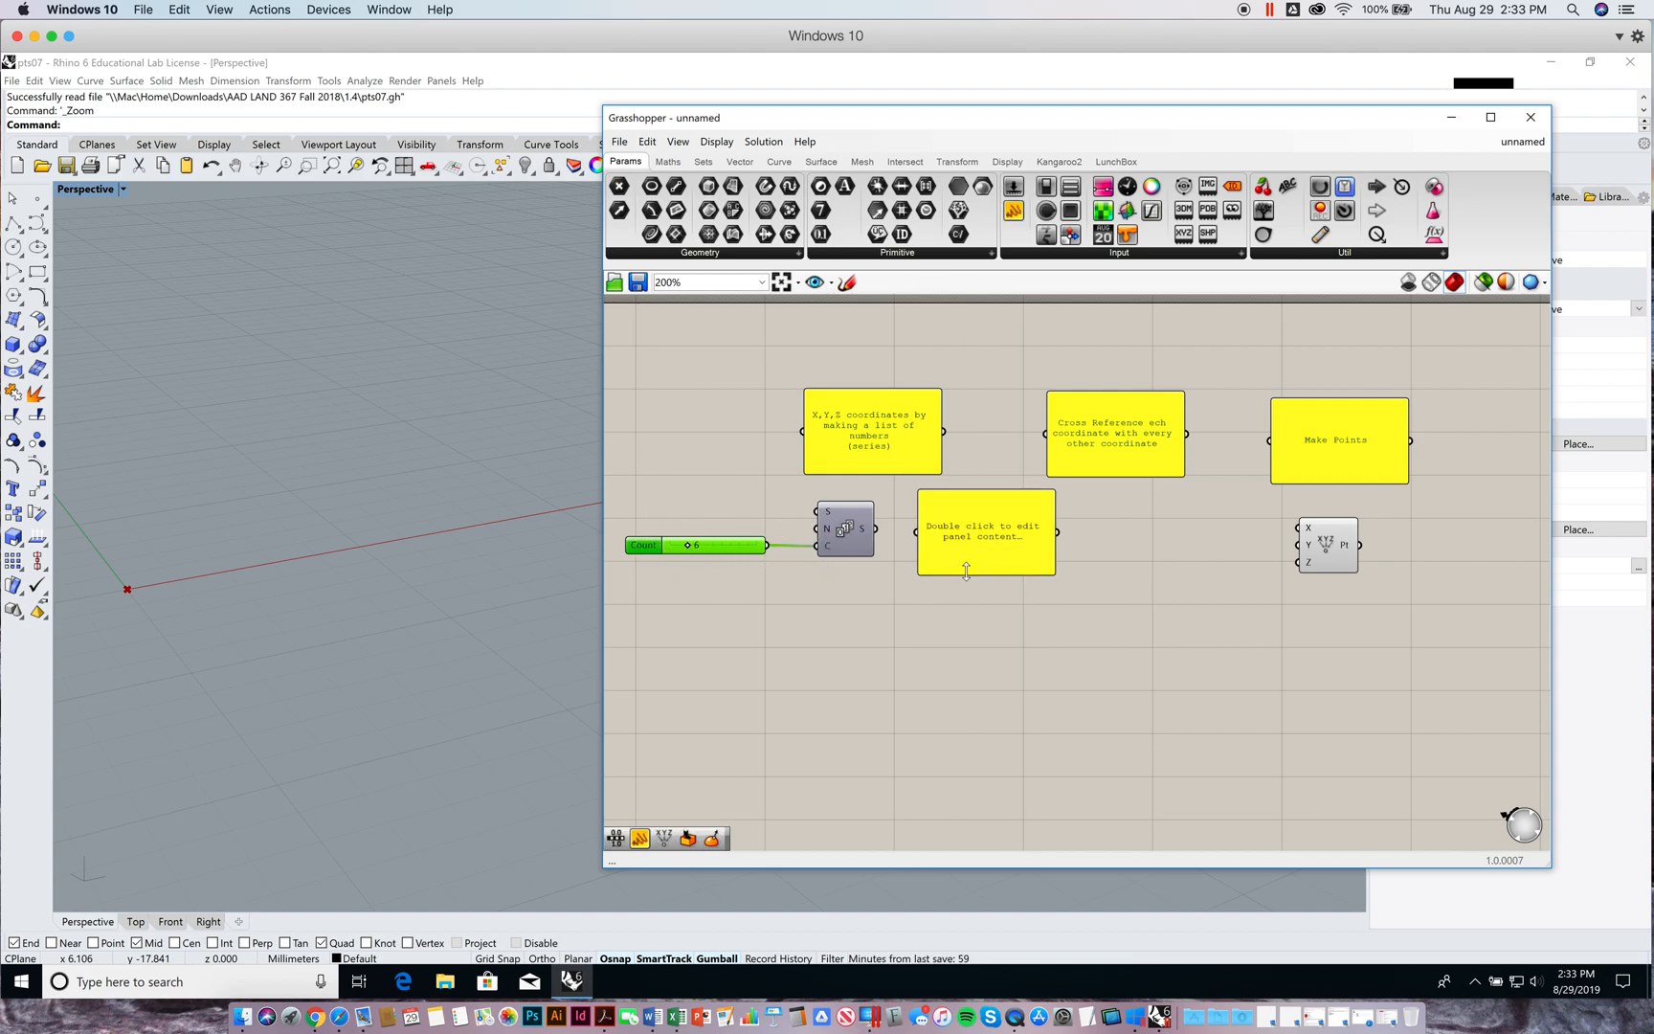
left_click_drag(875, 528, 917, 531)
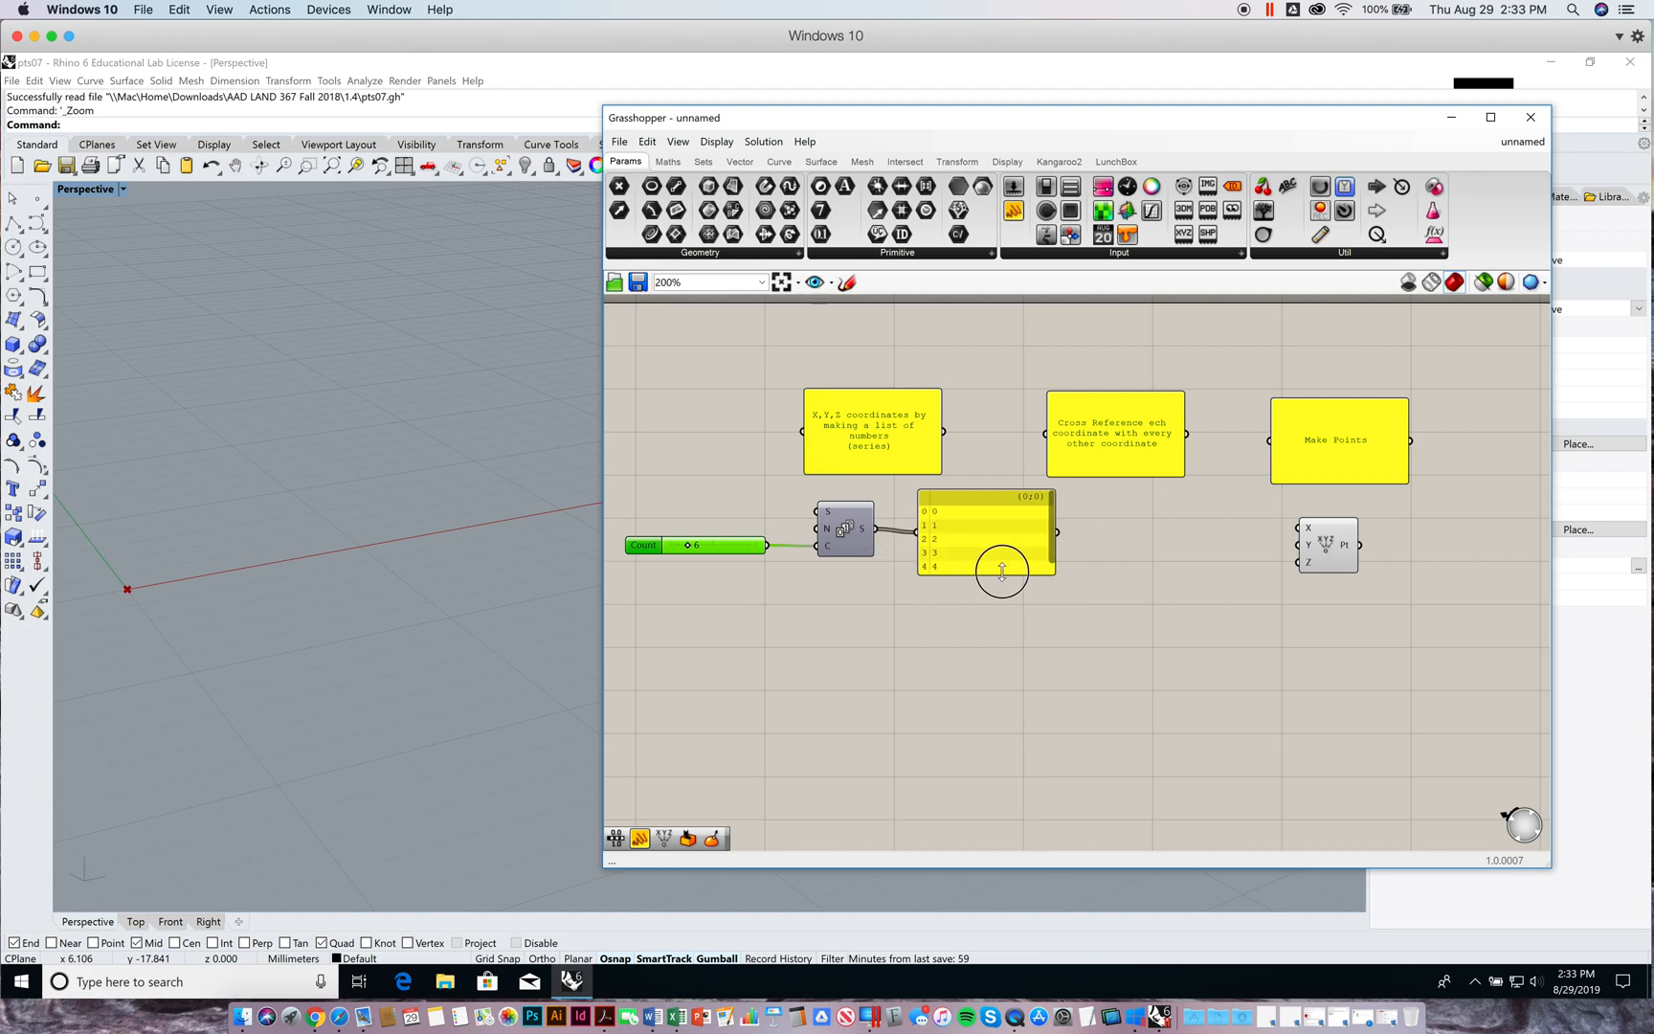
left_click_drag(1002, 571, 1007, 675)
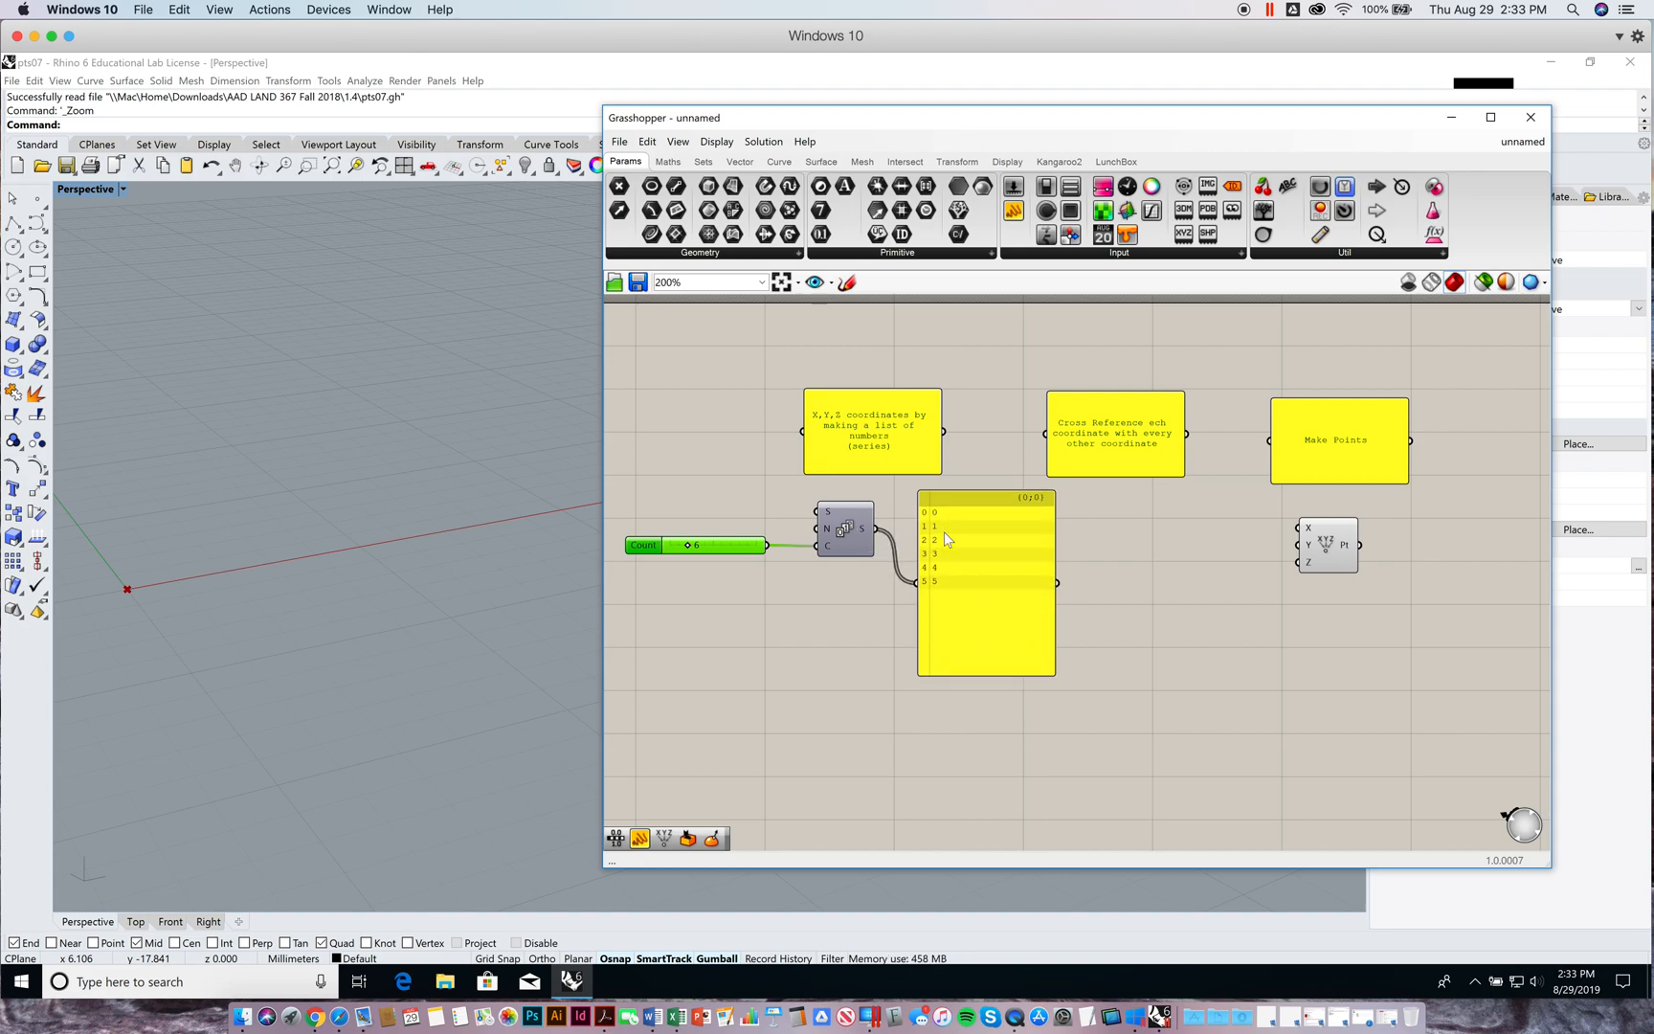
Set the Count slider to 5, then lengthen the list panel further and move it below the row of components
mouse_move(689, 543)
left_mouse_down()
mouse_move(723, 543)
mouse_move(684, 546)
left_mouse_up()
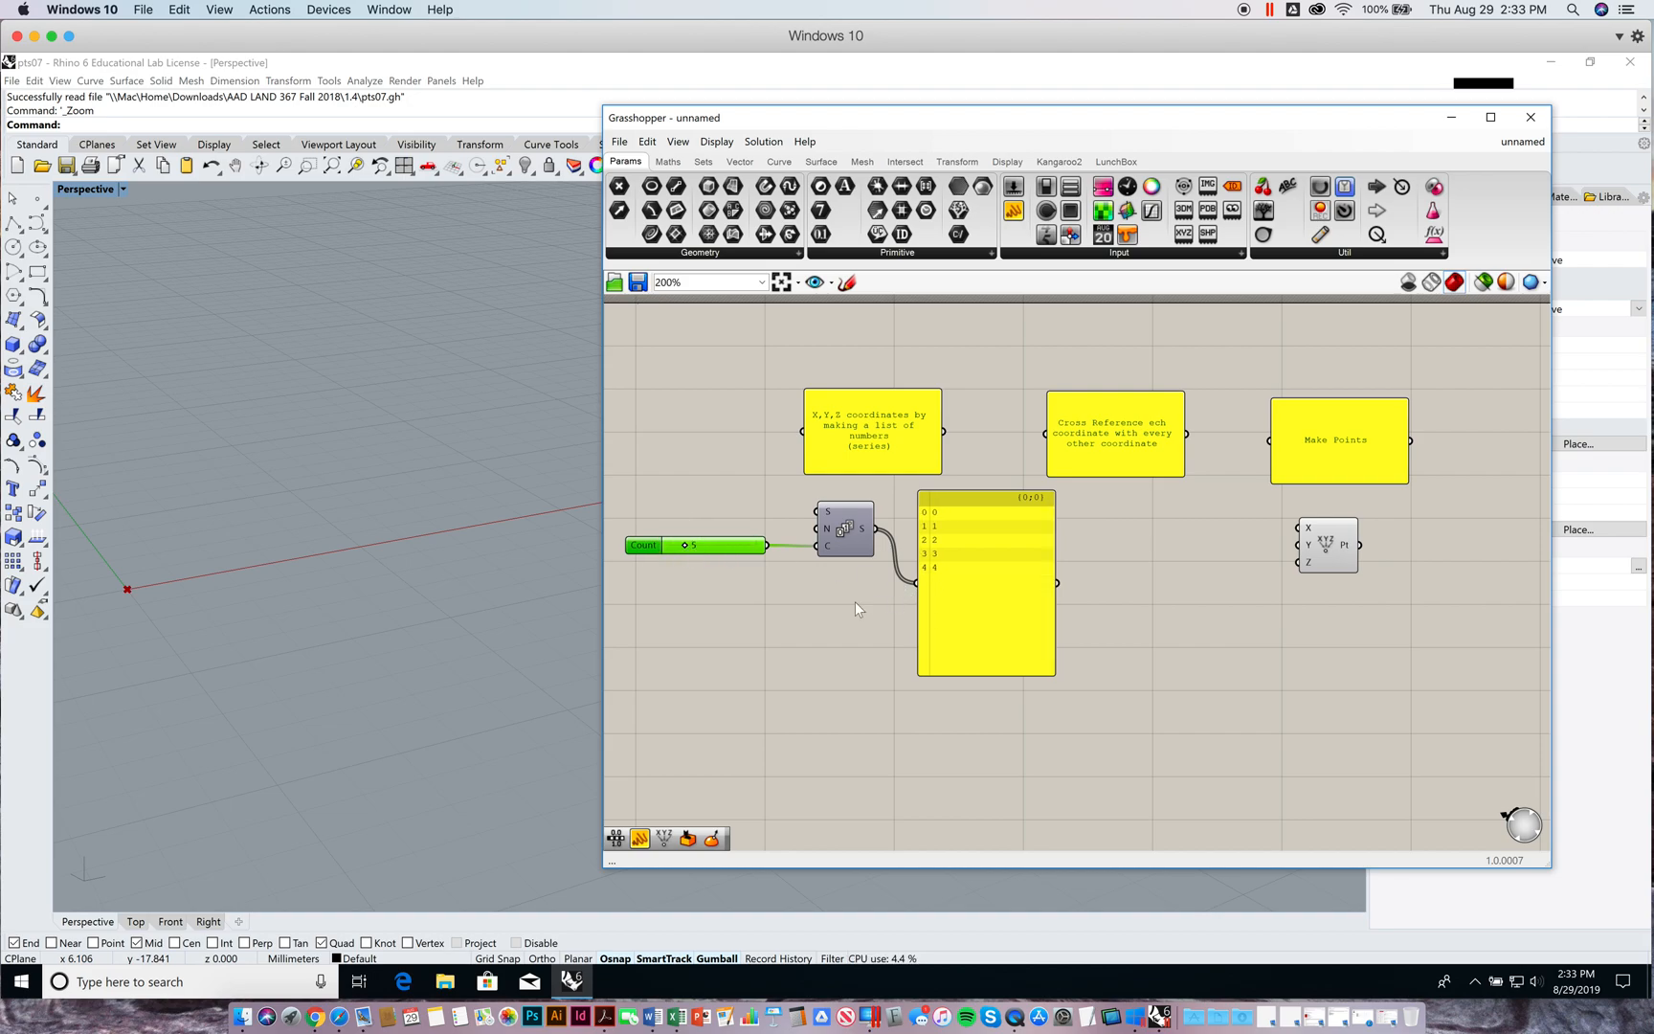
left_click_drag(991, 675, 998, 723)
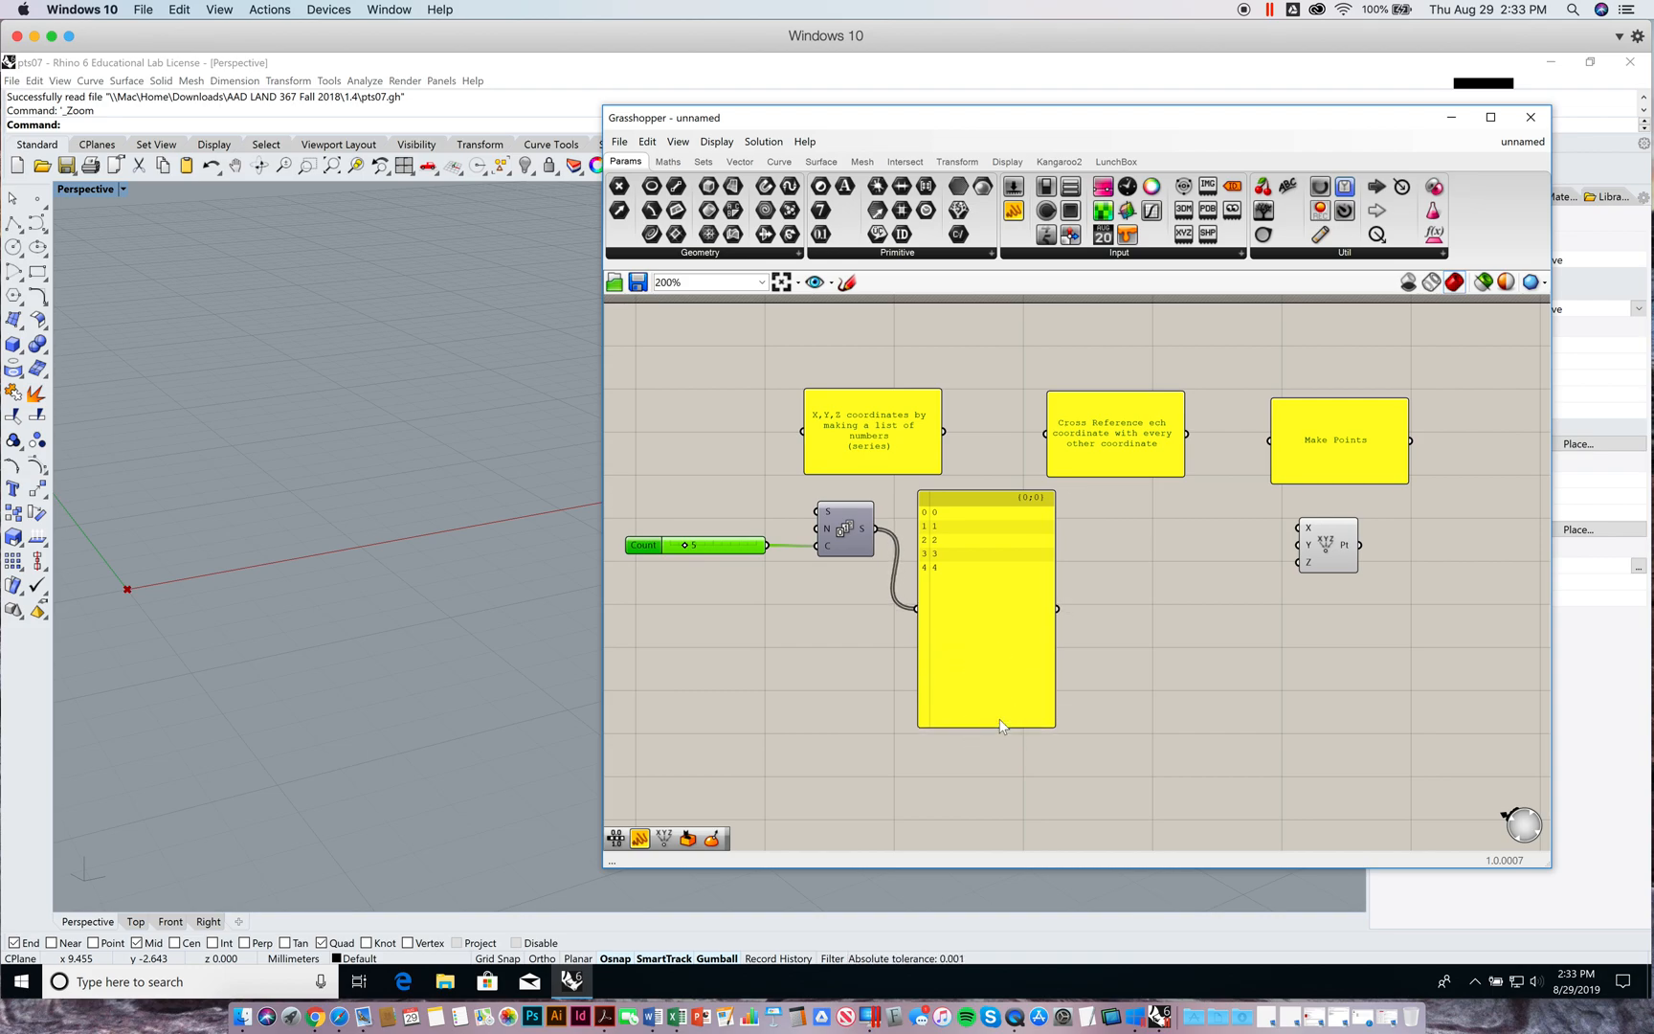
left_click_drag(995, 499, 1029, 586)
Connect the Series output directly to the X and Y inputs of Construct Point and inspect the points in the Rhino viewport
left_click_drag(961, 536, 1297, 528)
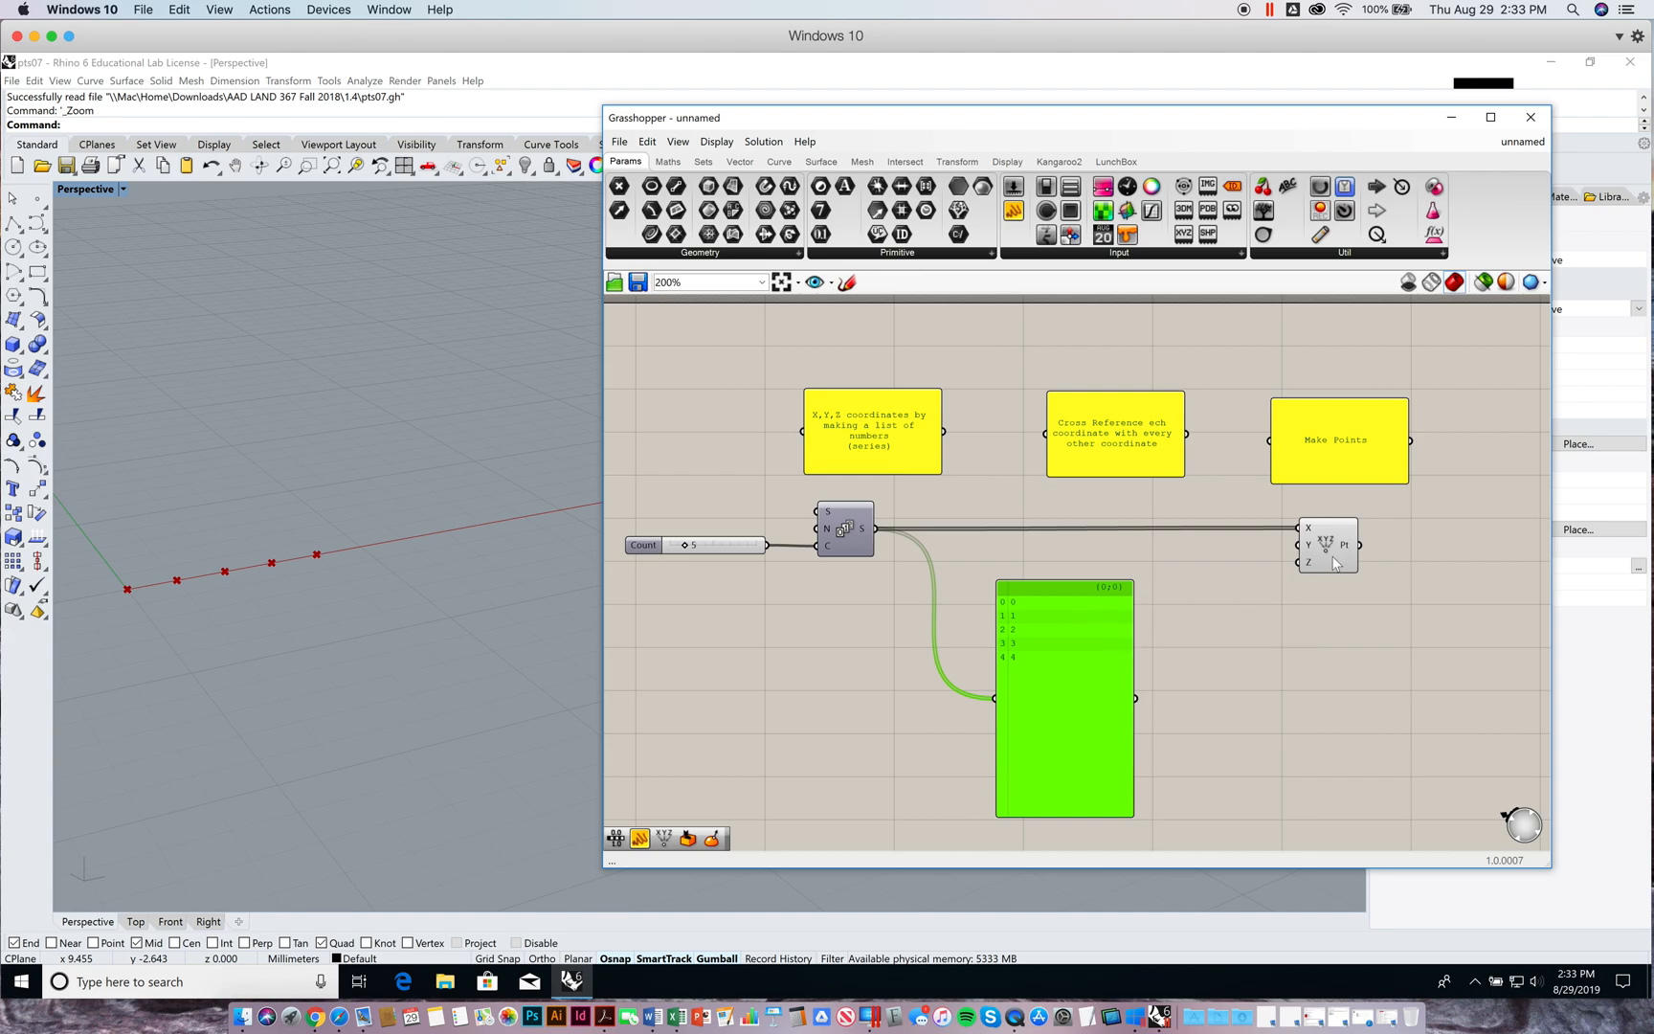
mouse_move(1309, 534)
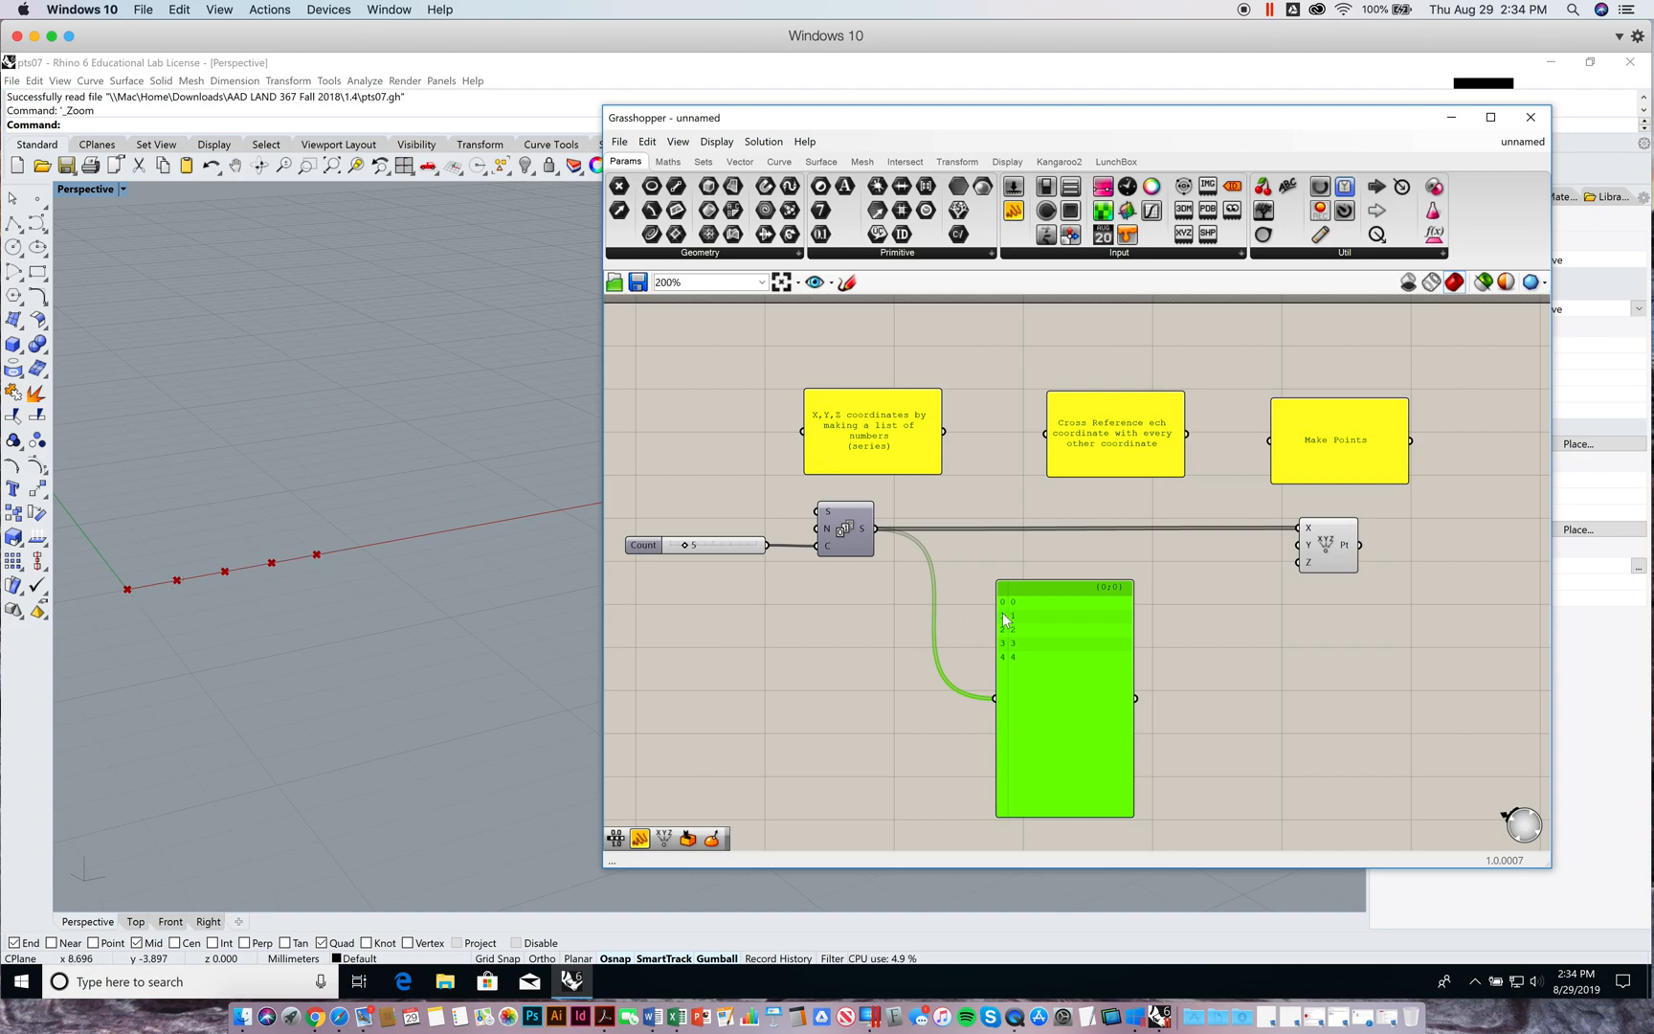
left_click_drag(874, 528, 1299, 544)
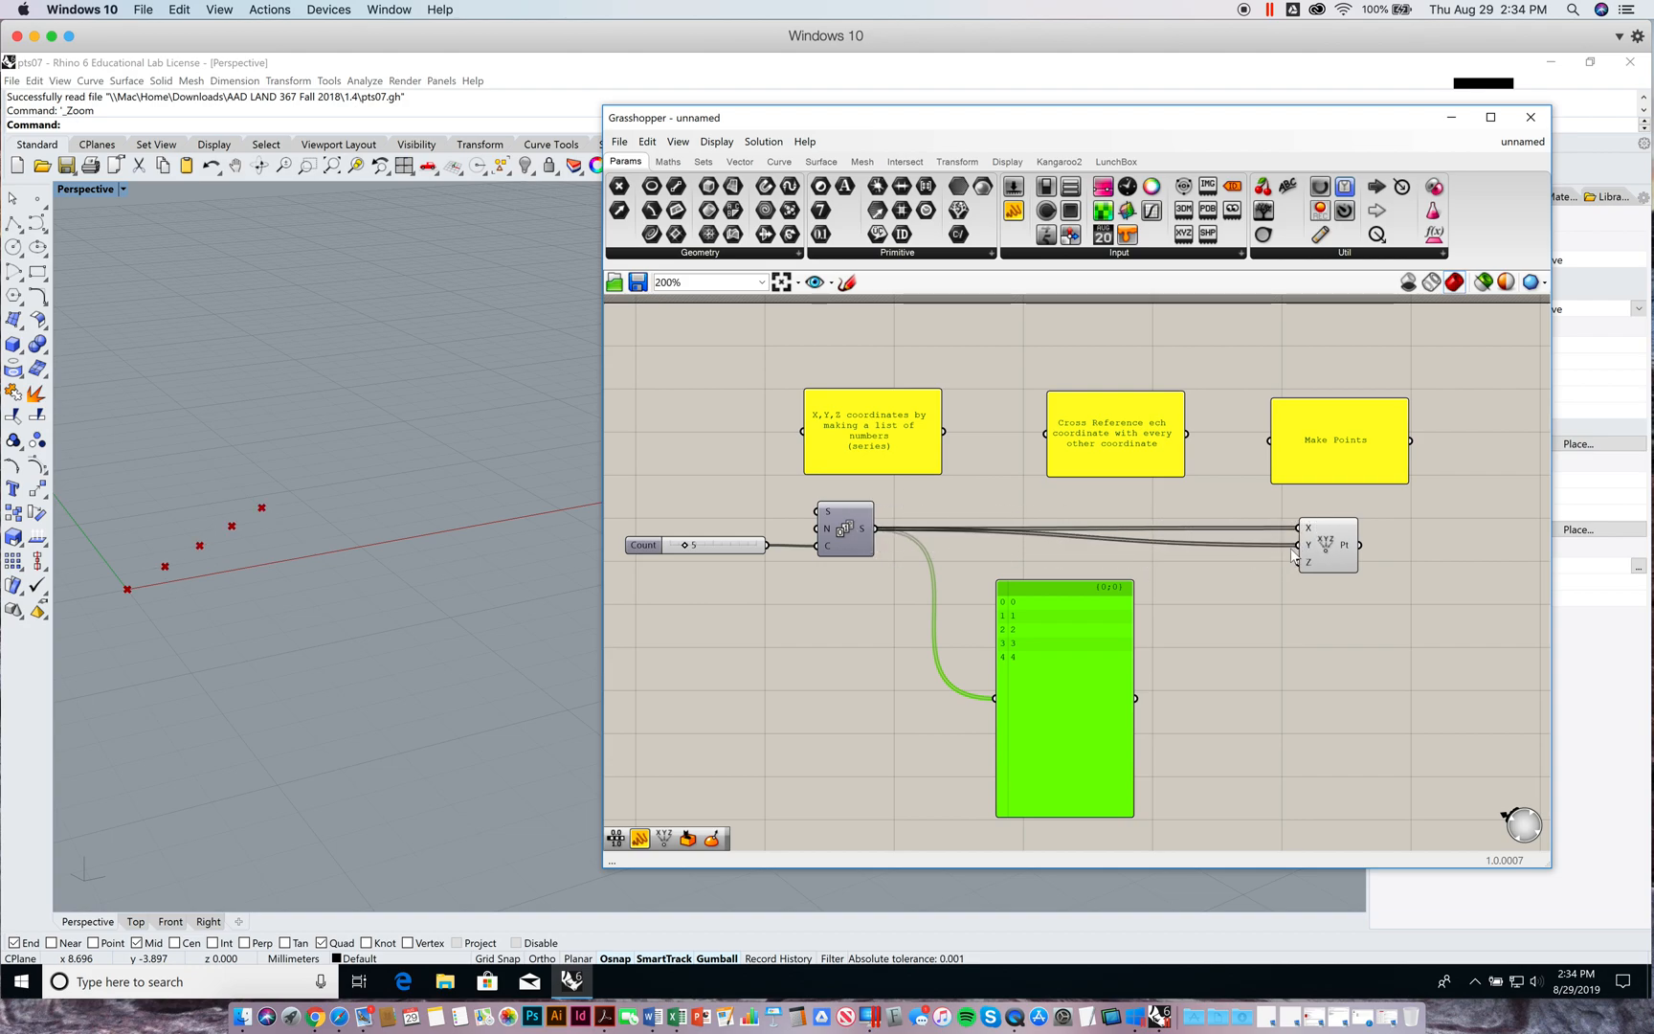
left_click(302, 571)
right_click_drag(301, 571, 292, 623)
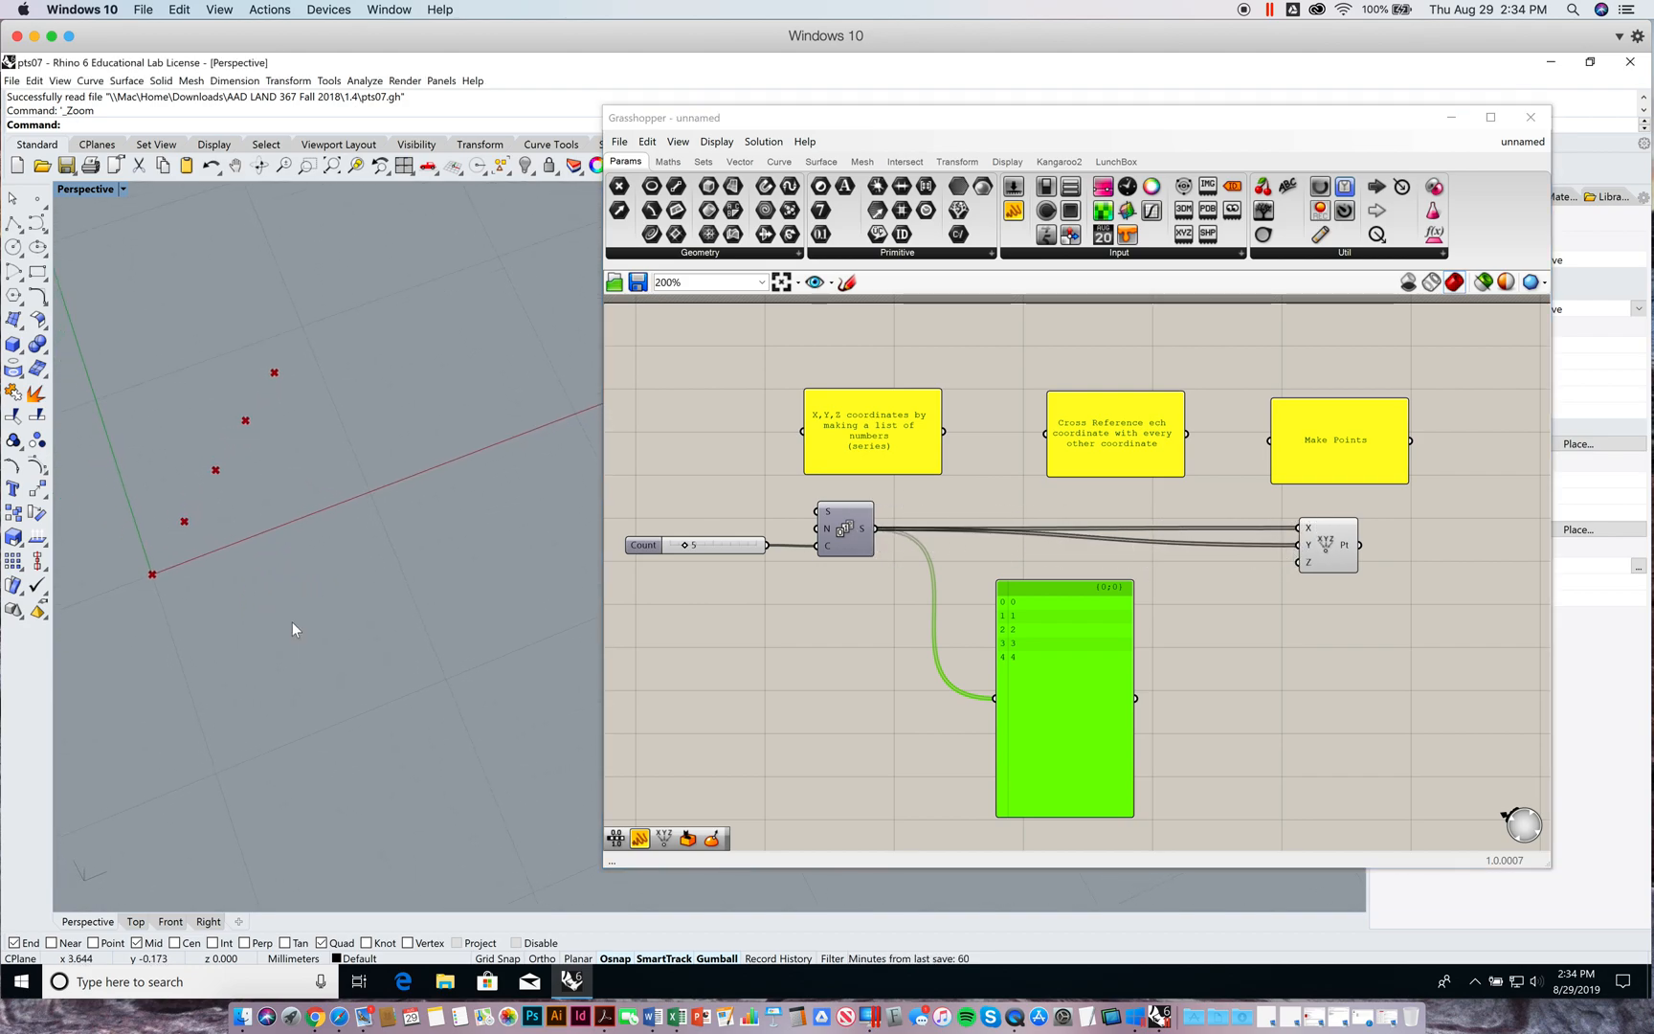
right_click_drag(190, 557, 234, 573)
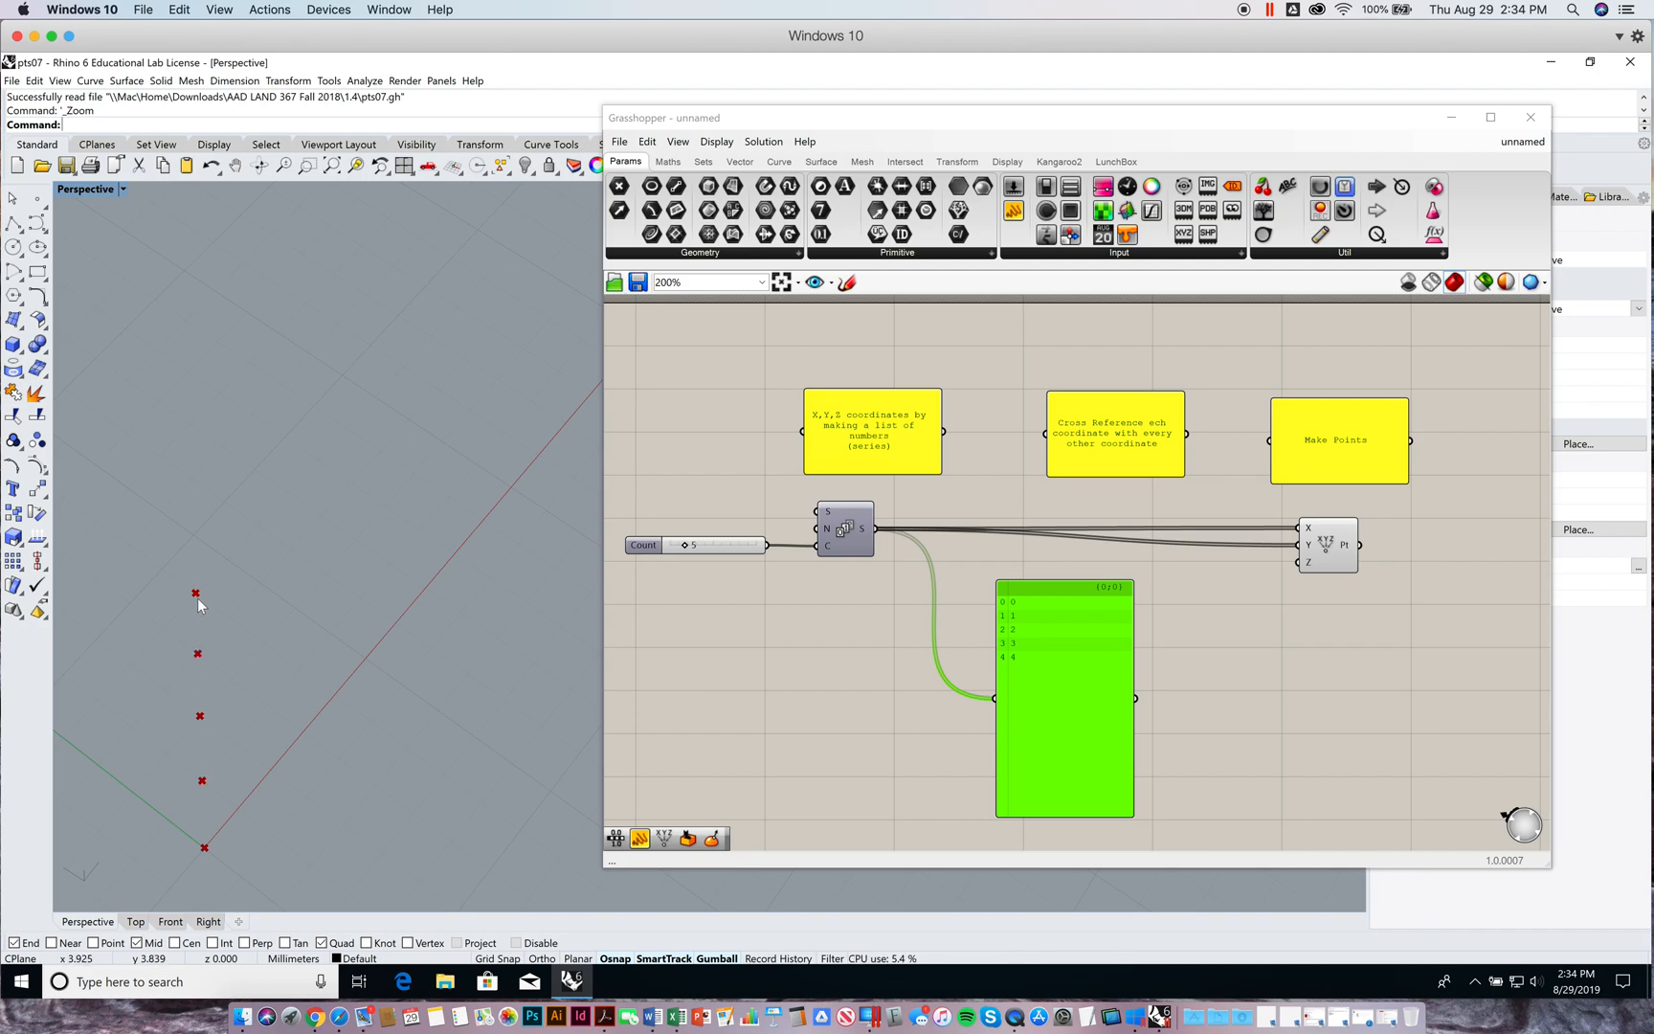
right_click_drag(253, 739, 221, 686)
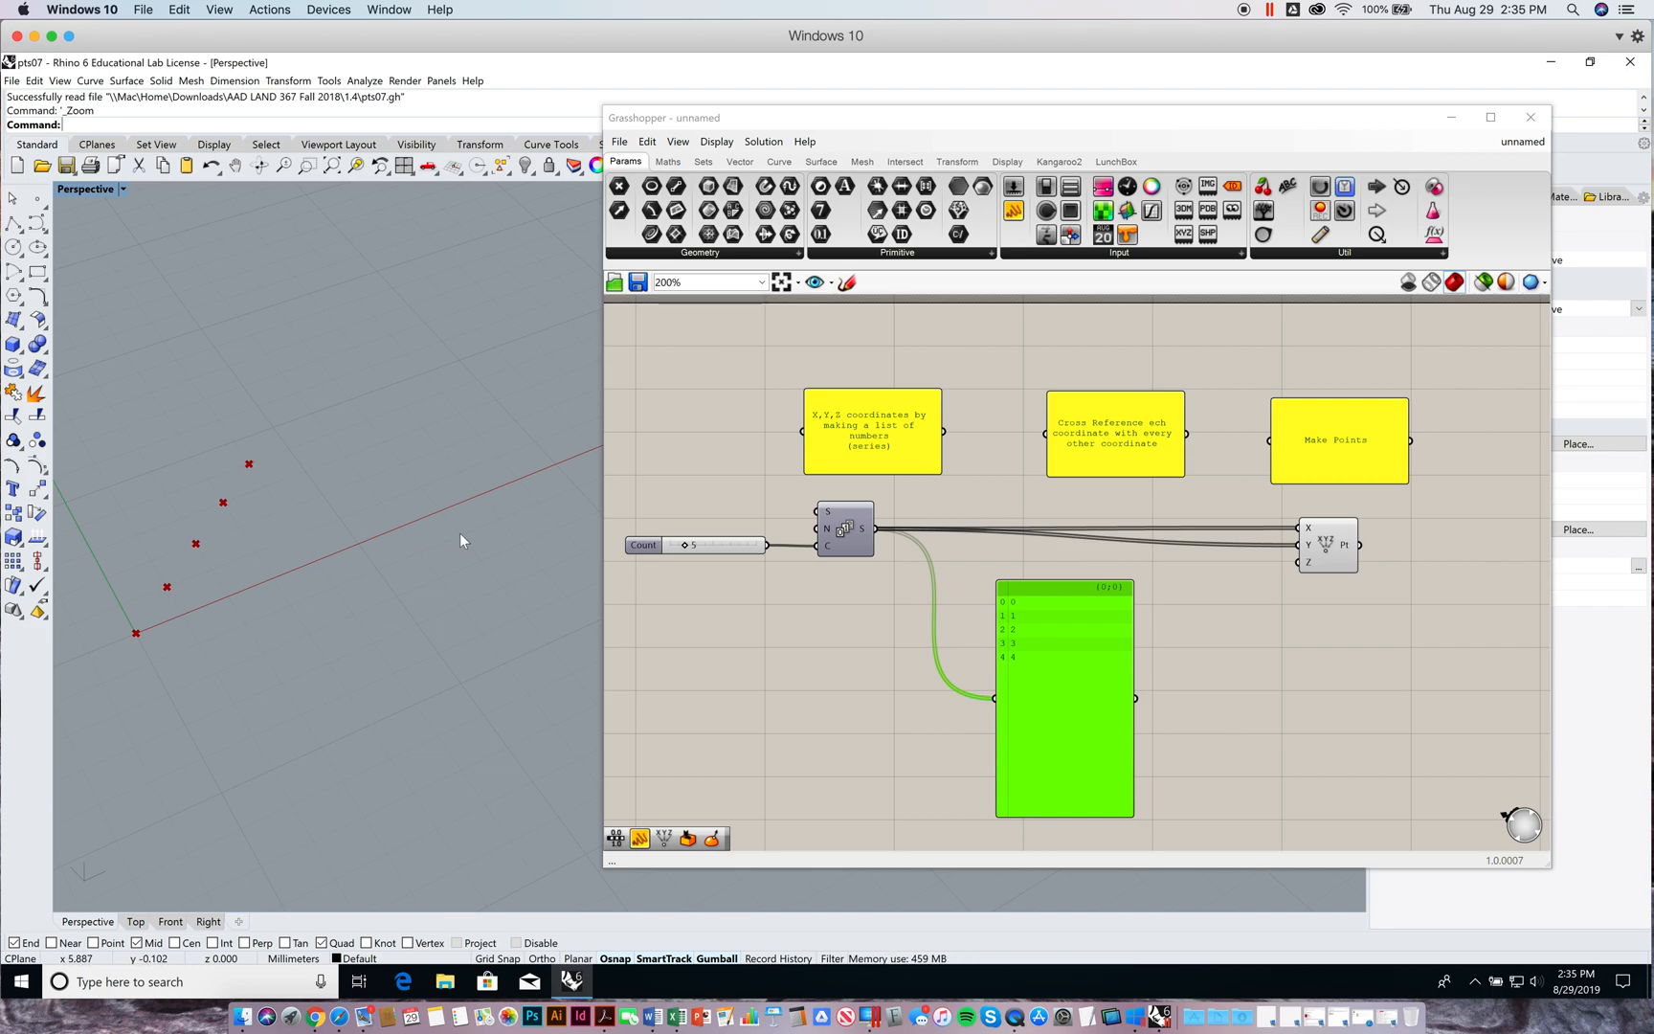
Place a Cross Reference component below its label panel, between Series and Construct Point
left_click(704, 161)
left_click_drag(791, 189, 1005, 500)
right_click_drag(1071, 557, 1071, 563)
left_click_drag(1010, 525, 1021, 529)
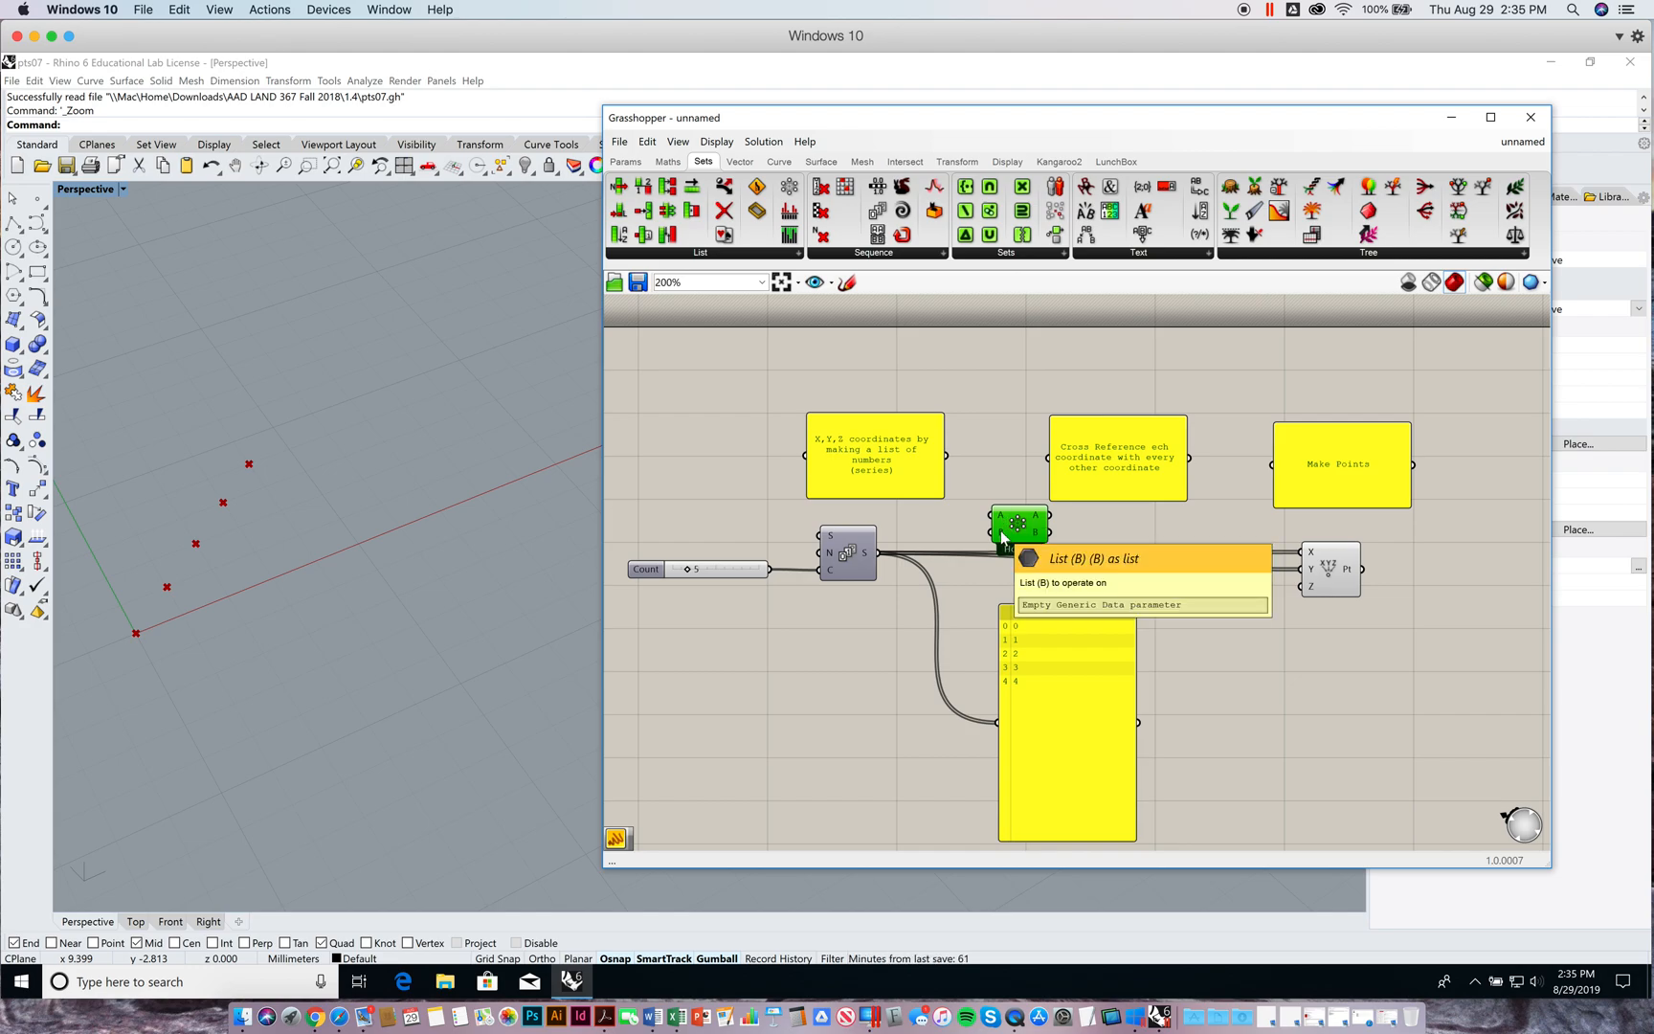
Wire the Series output into Cross Reference inputs A and B, and its A and B outputs into Construct Point's X and Y
left_click_drag(882, 551, 1300, 552)
left_click_drag(1050, 531, 1300, 568)
left_click(347, 646)
right_click_drag(347, 646, 341, 627)
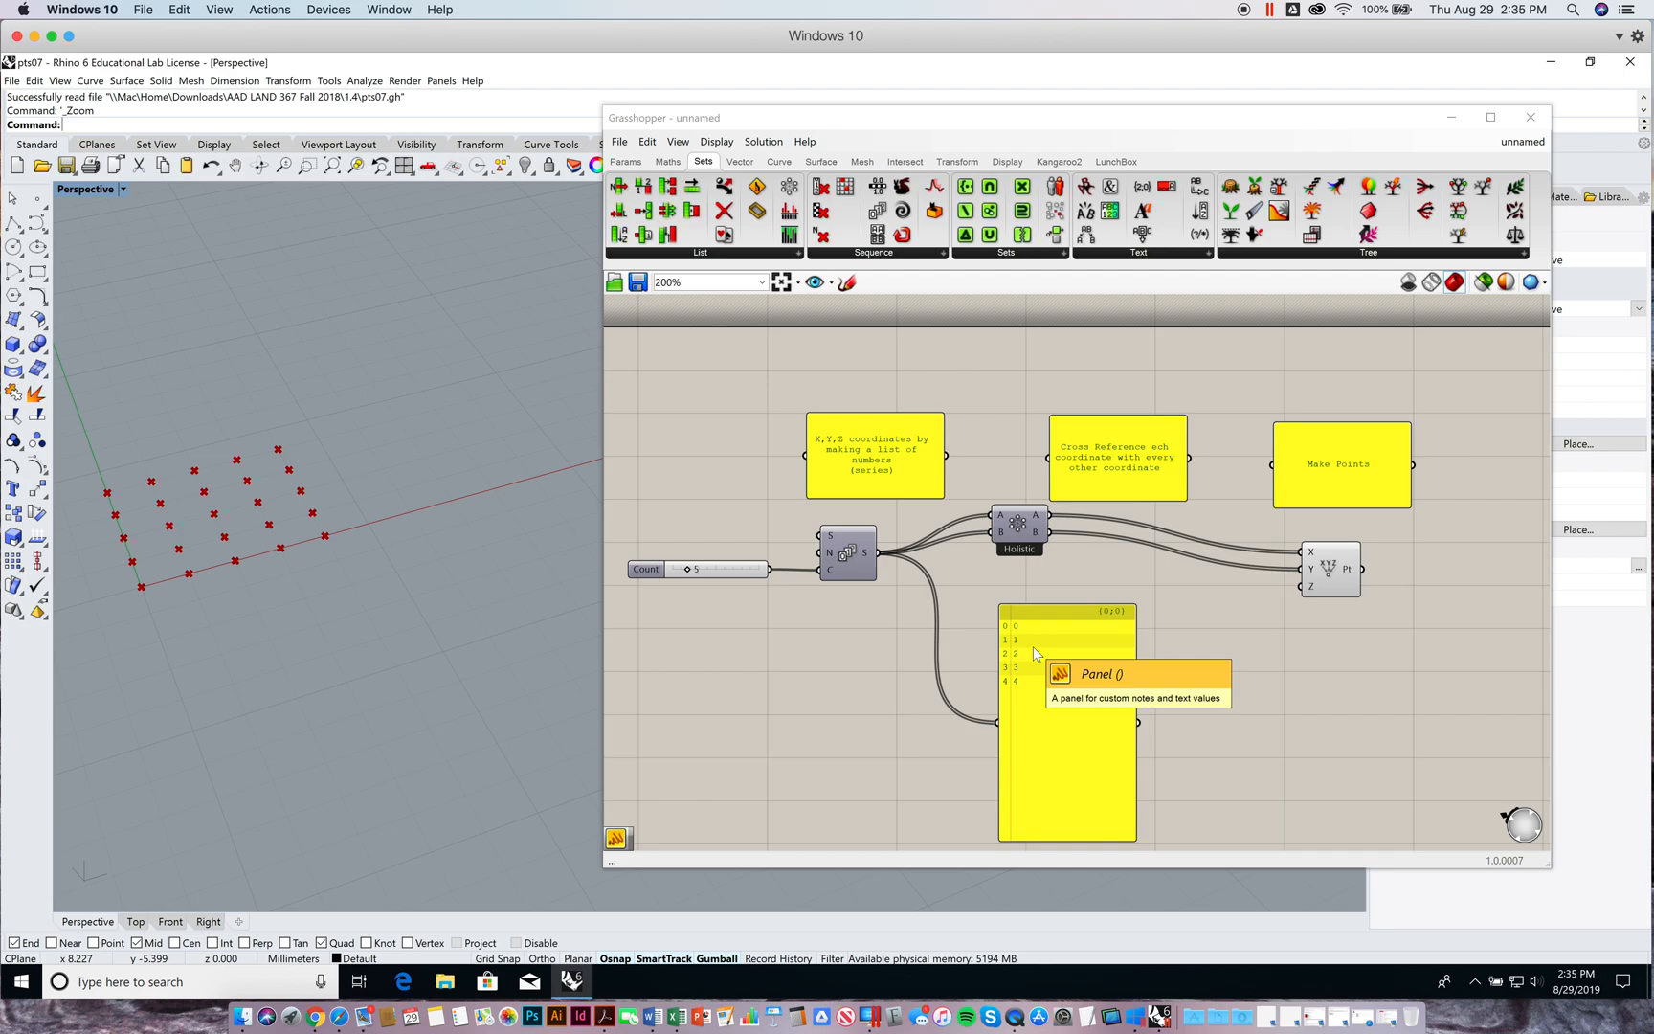
Move Construct Point closer to the Cross Reference component and set the Count slider to 11
right_click_drag(1305, 668, 1292, 619)
left_click(1320, 552)
left_click_drag(1322, 560, 1190, 522)
right_click_drag(1264, 585, 1280, 601)
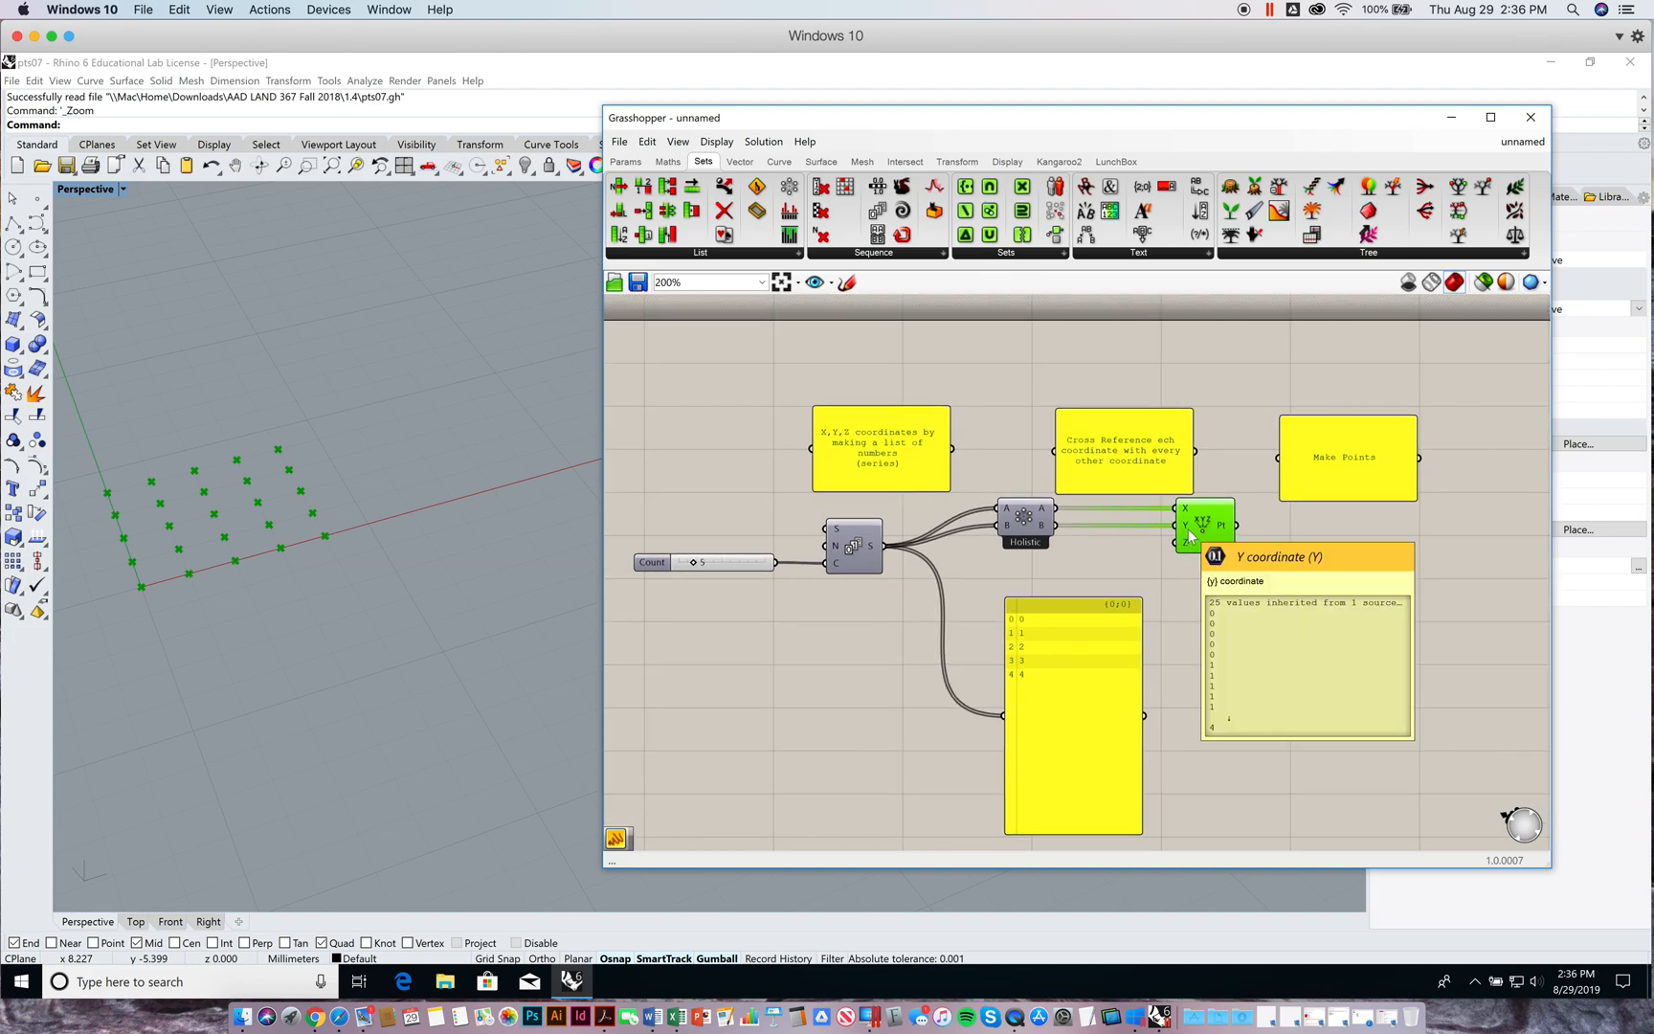
left_click_drag(693, 563, 711, 565)
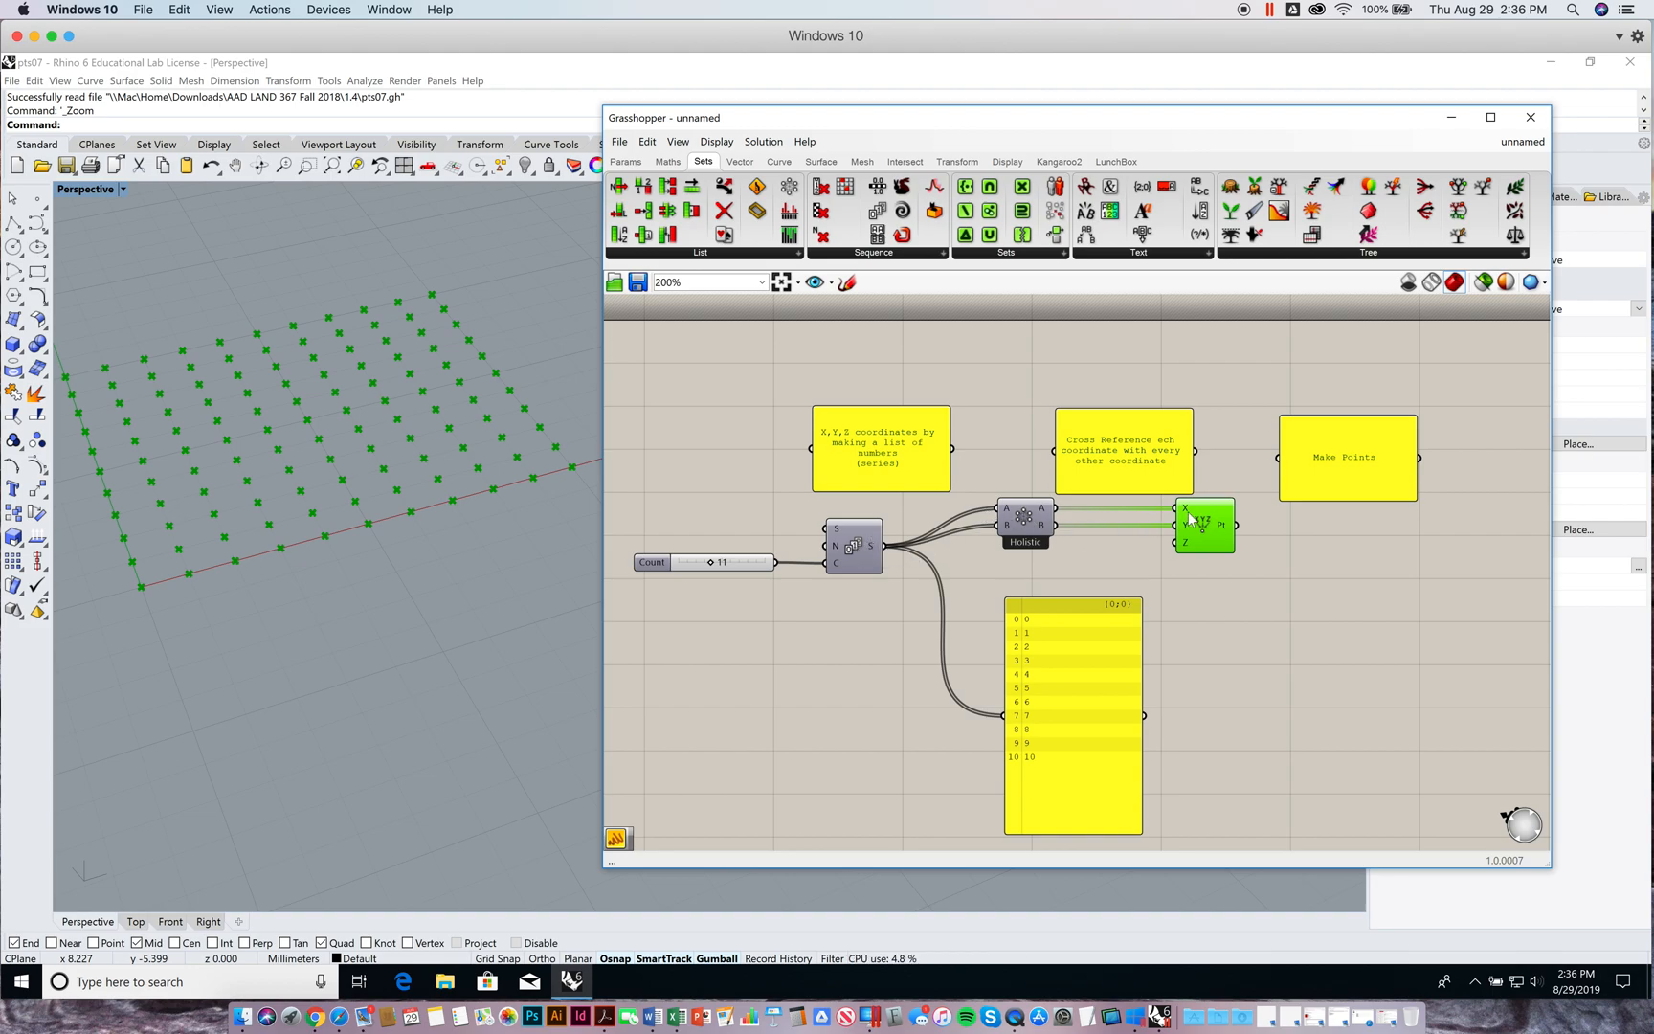
Align the three label panels in a row above the Series, Cross Reference and Construct Point components
left_click_drag(1076, 478, 990, 465)
left_click_drag(897, 491, 862, 493)
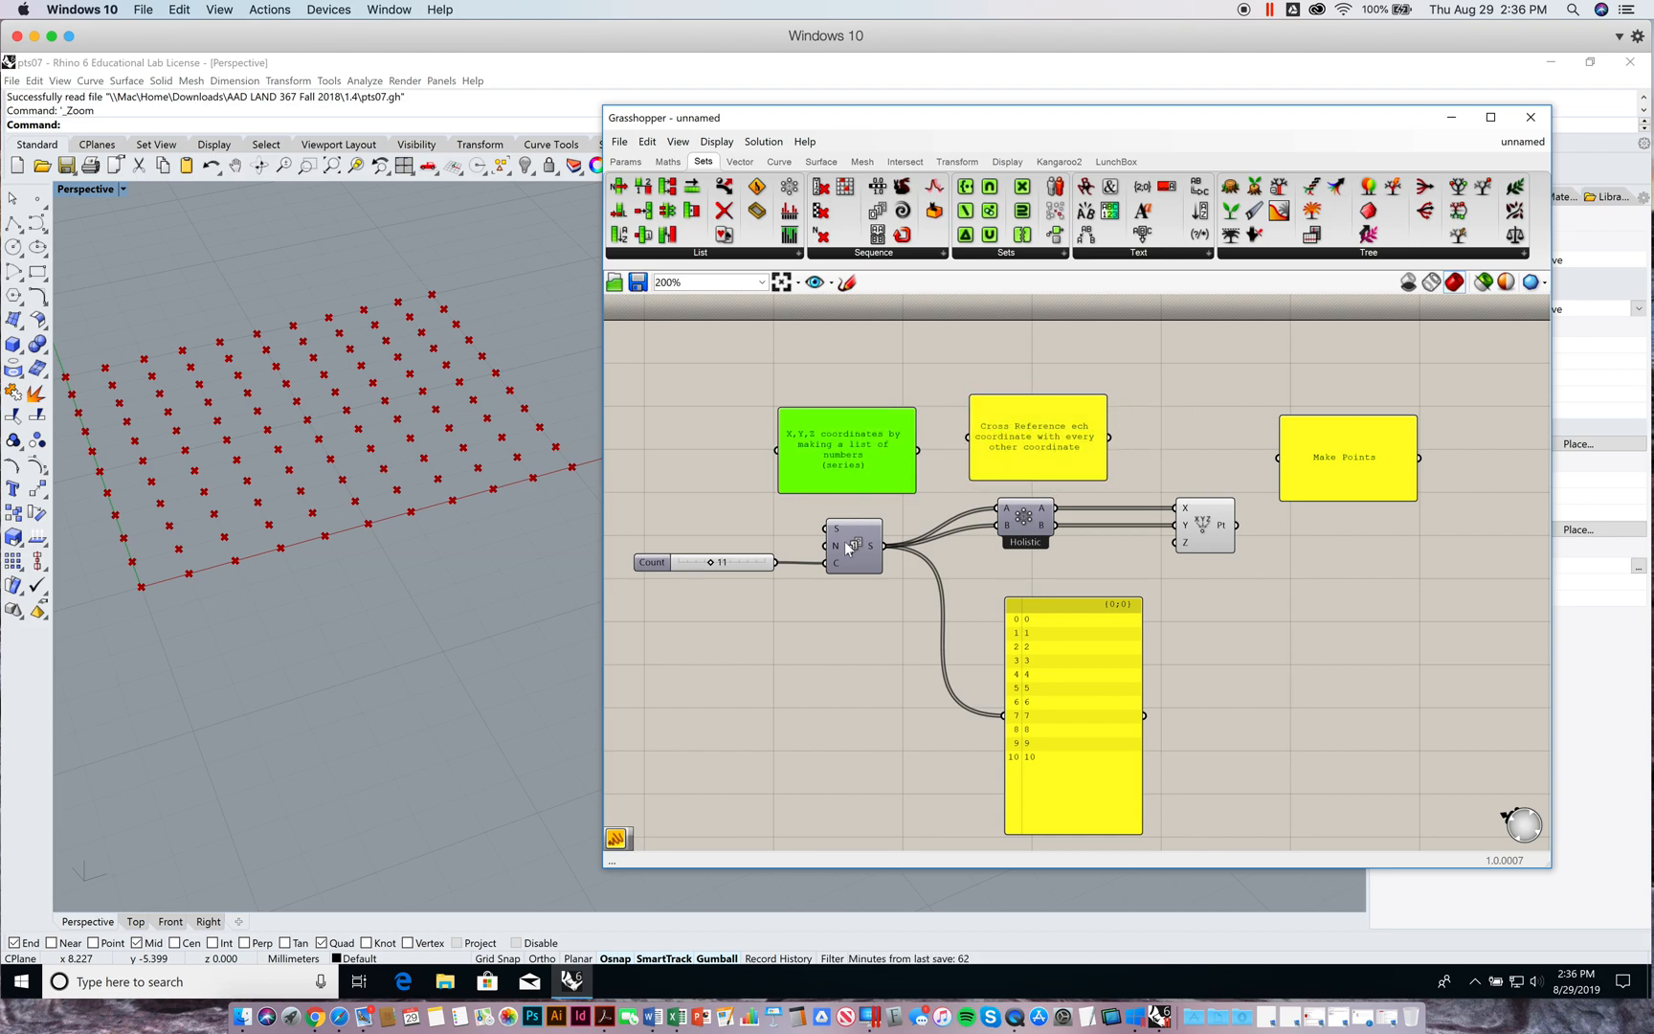
left_click_drag(1050, 430, 1042, 441)
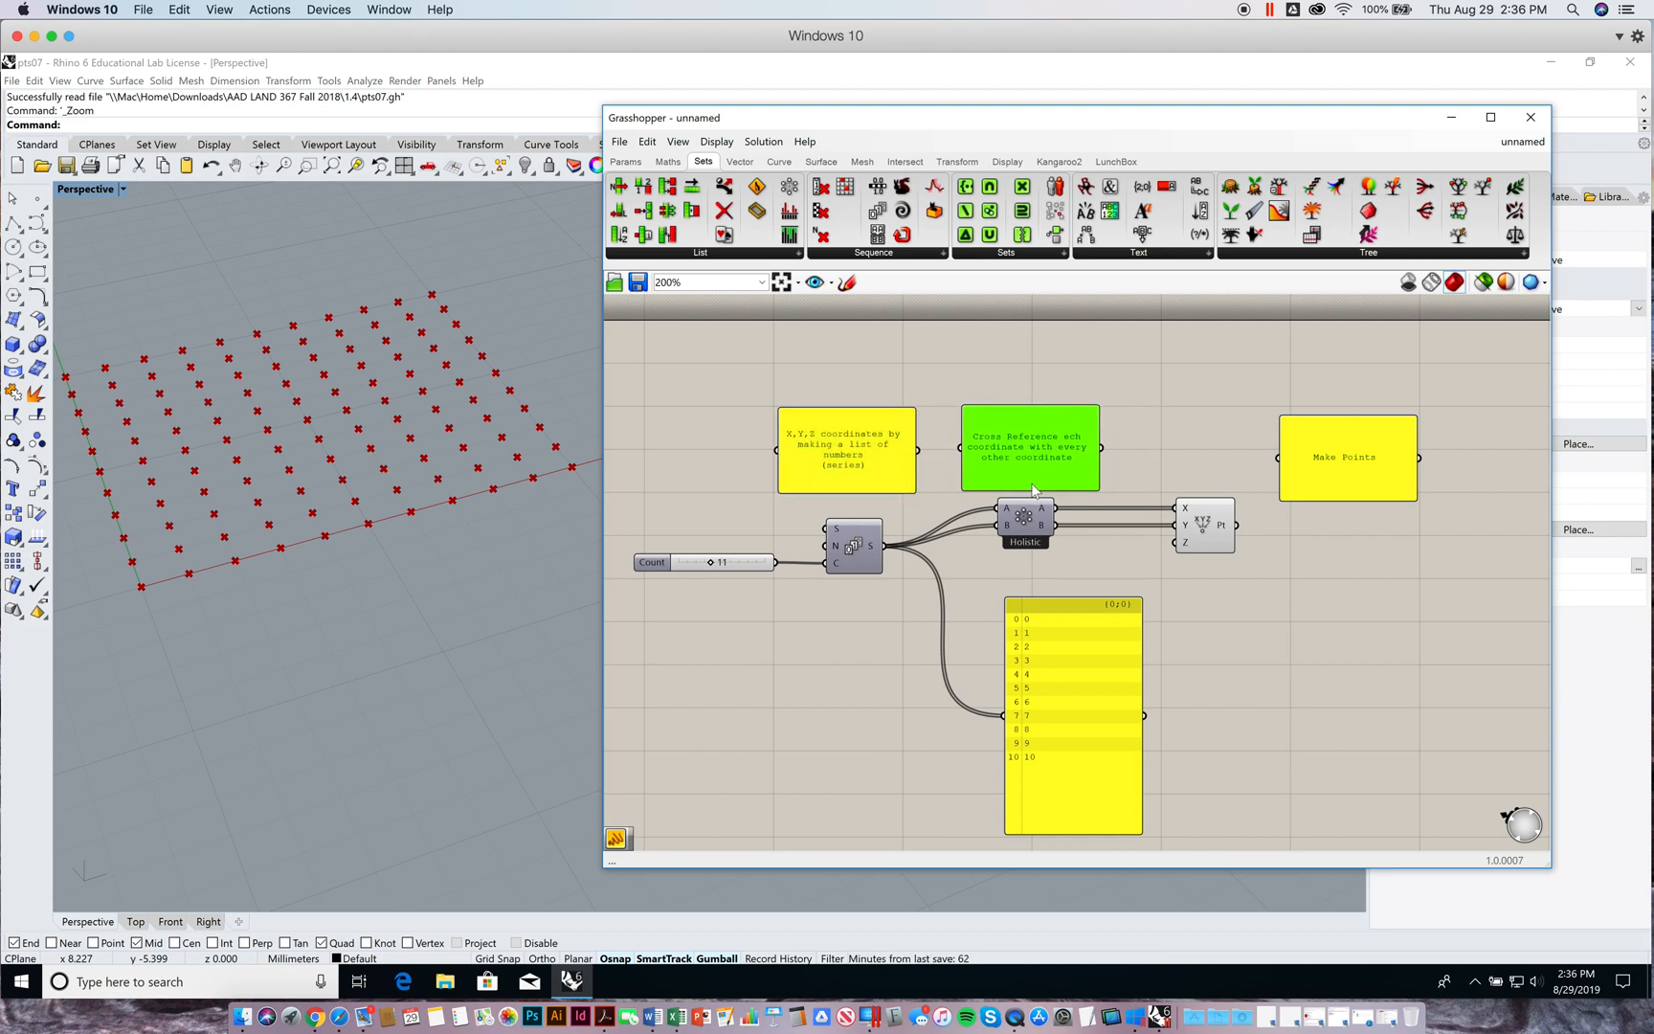
left_click_drag(1324, 474, 1190, 466)
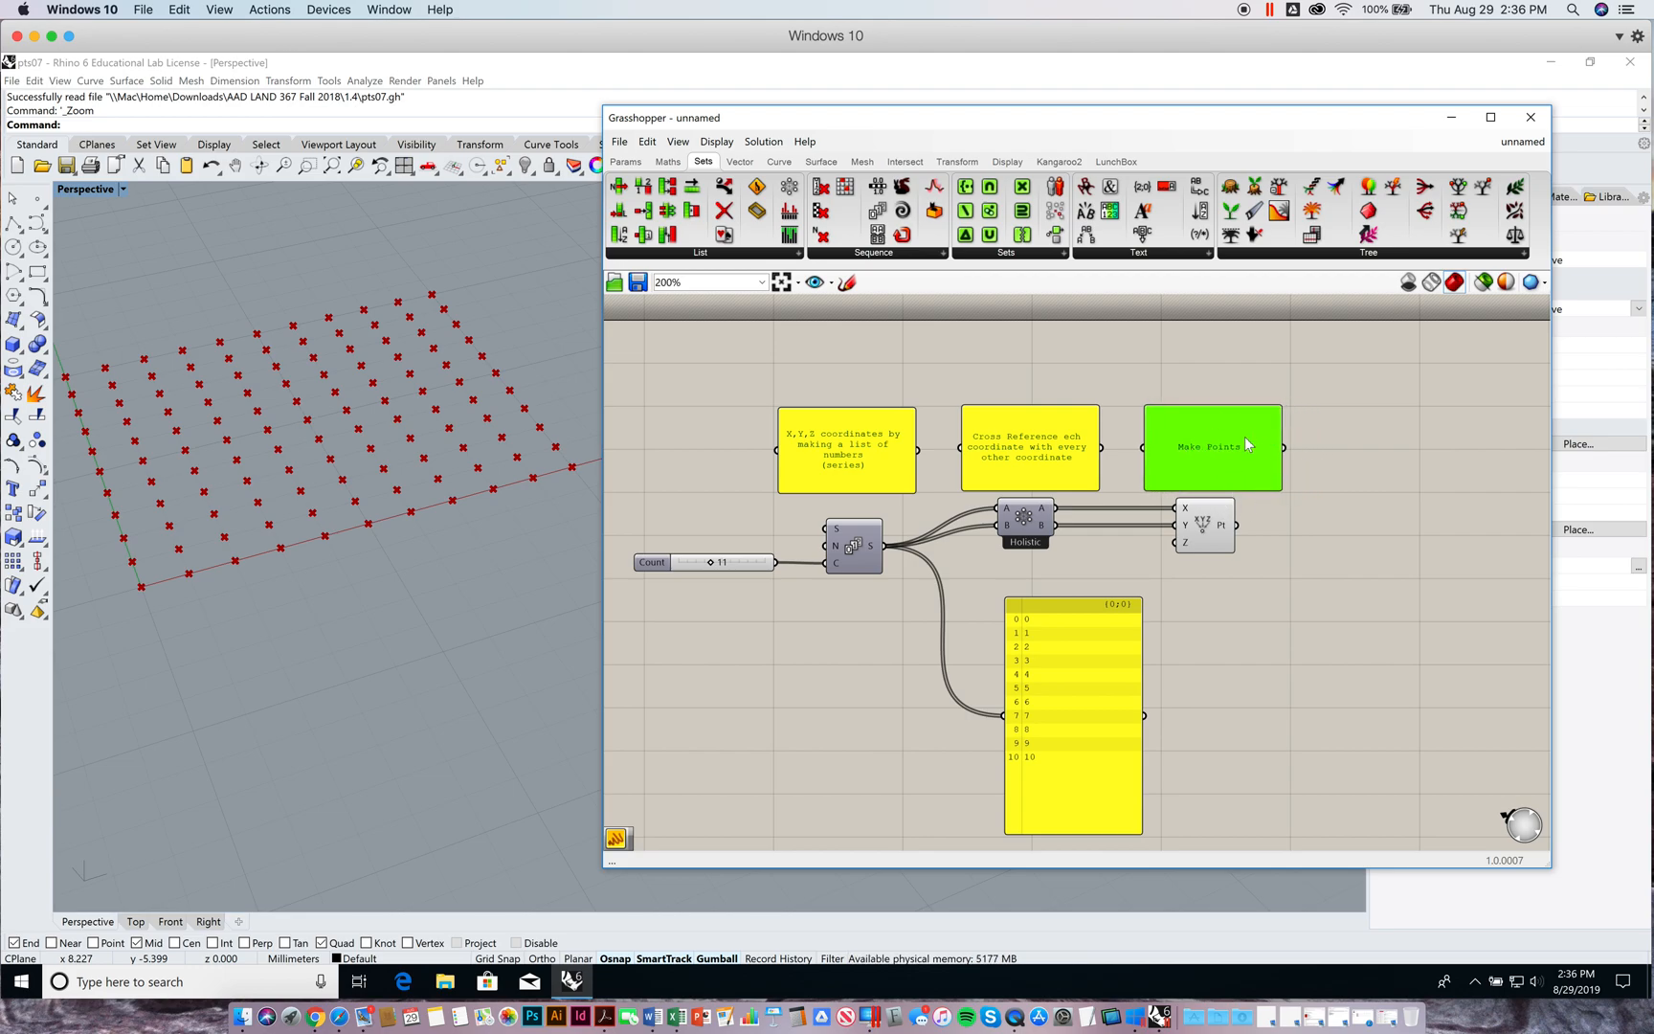
right_click_drag(1215, 367, 1264, 371)
left_click(1311, 672)
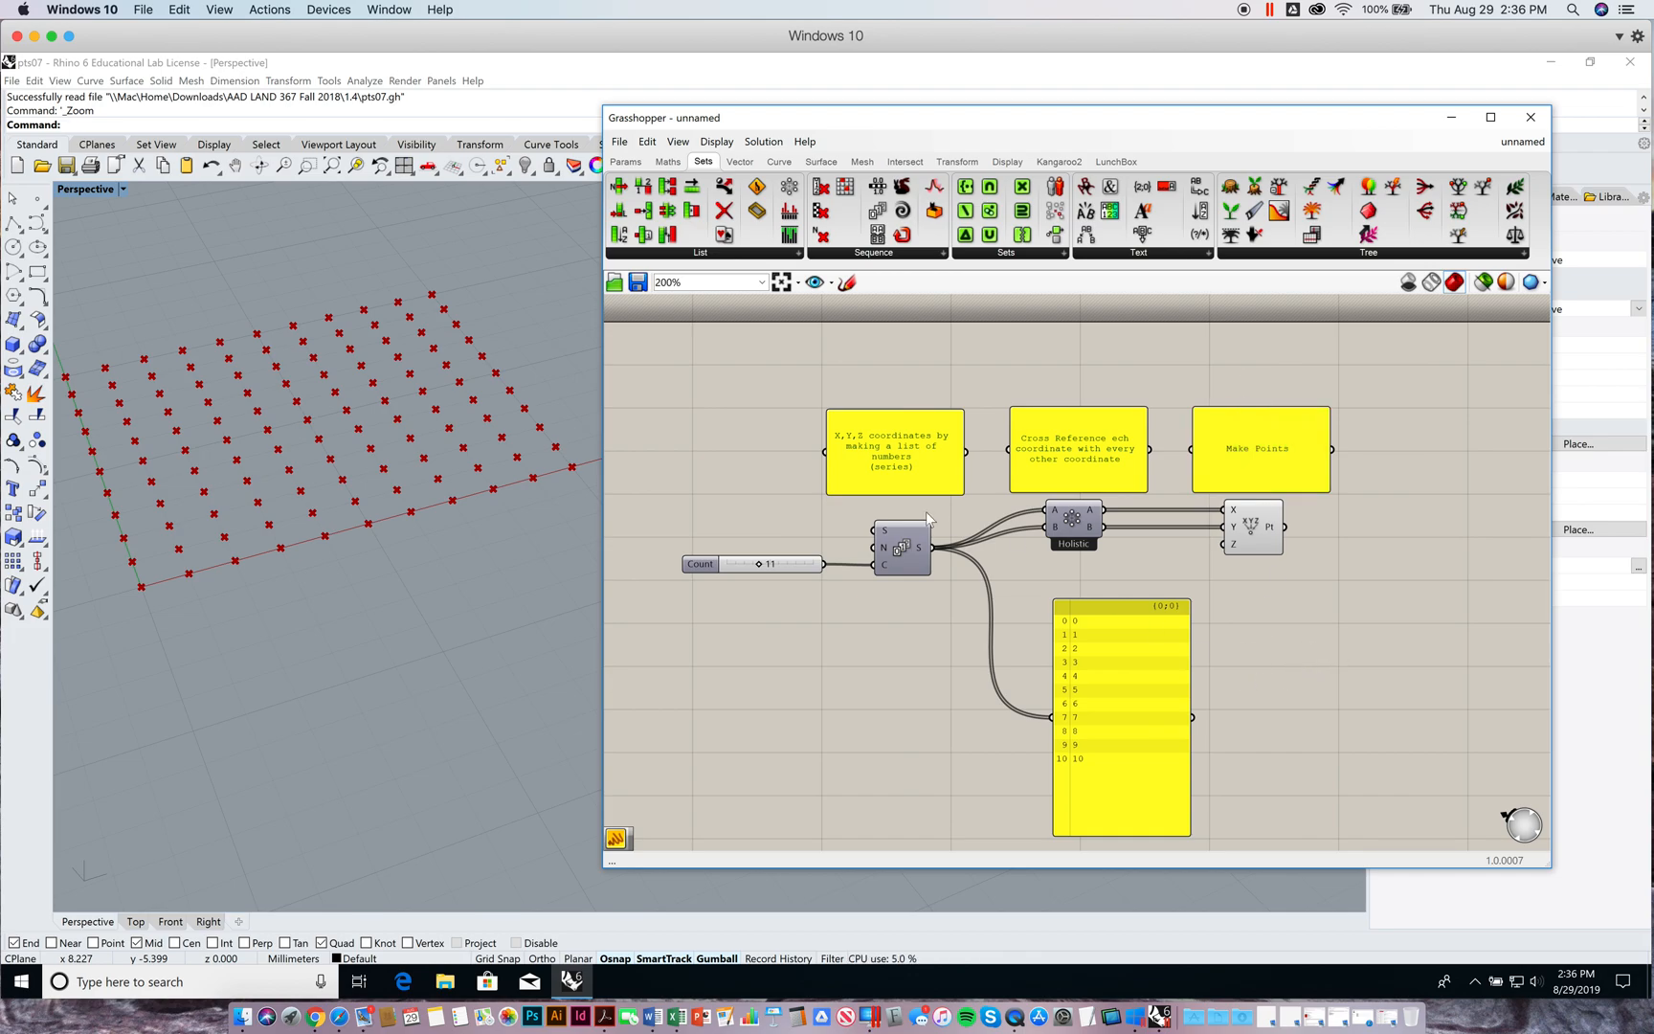
right_click_drag(911, 633, 938, 612)
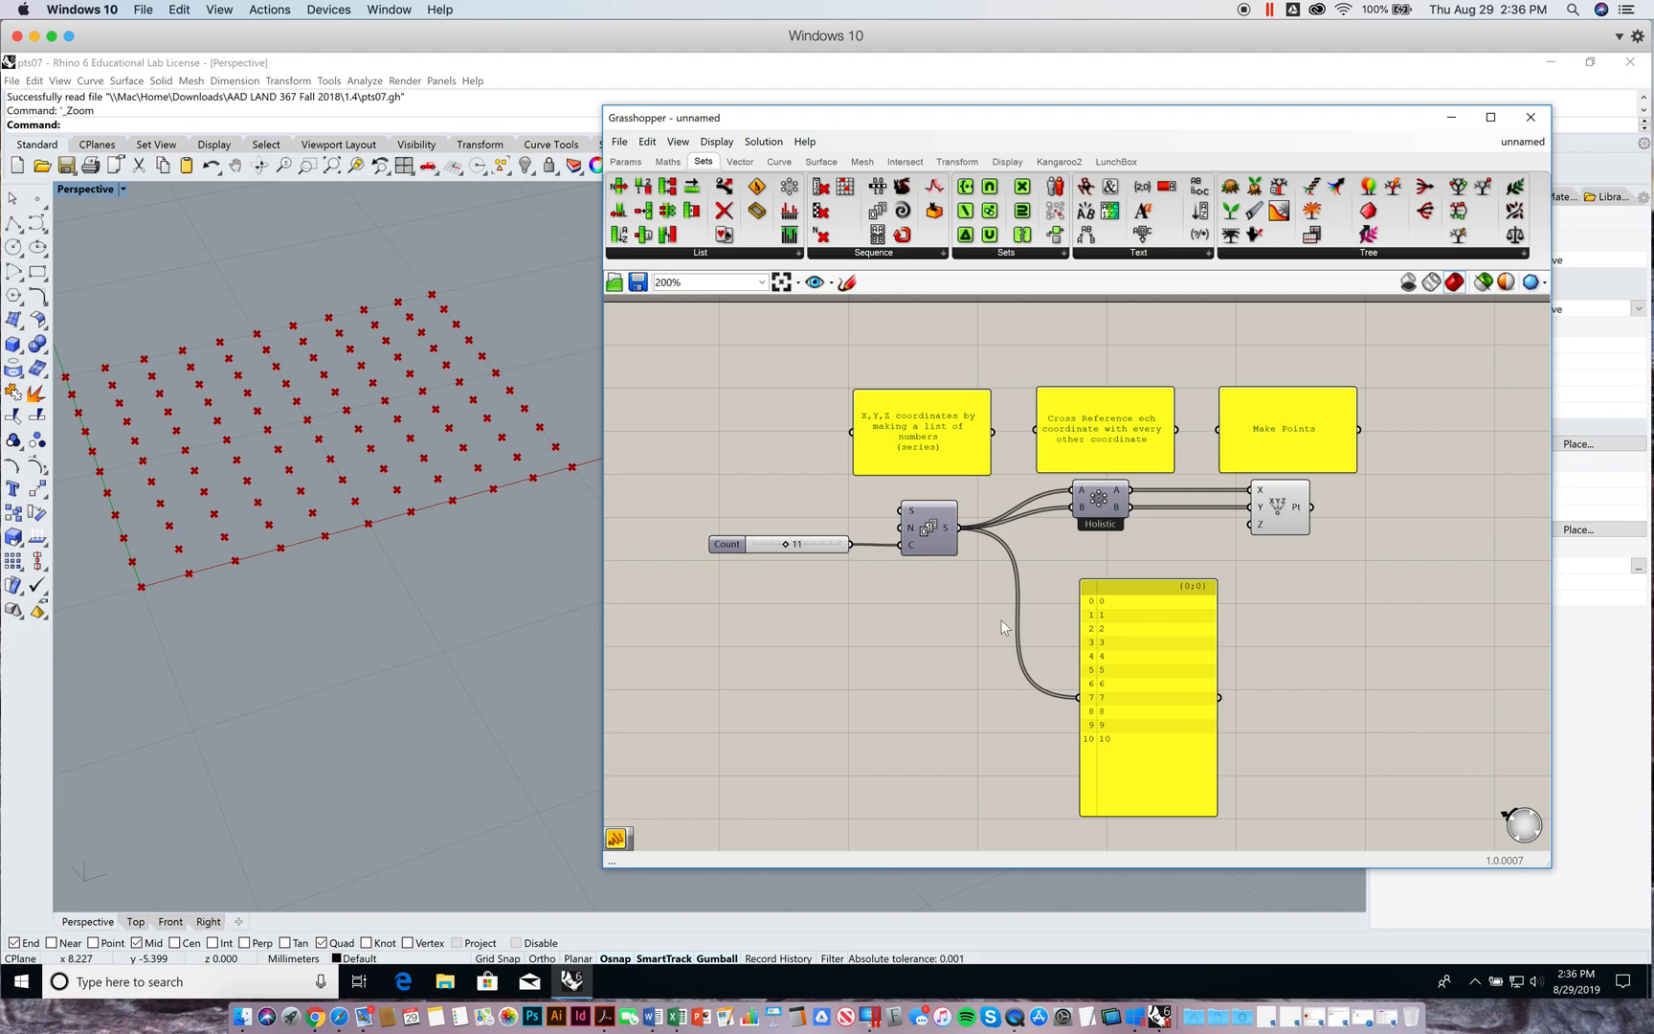
Examine the Construct Point component and the list of coordinates at its Pt output
left_click(1287, 511)
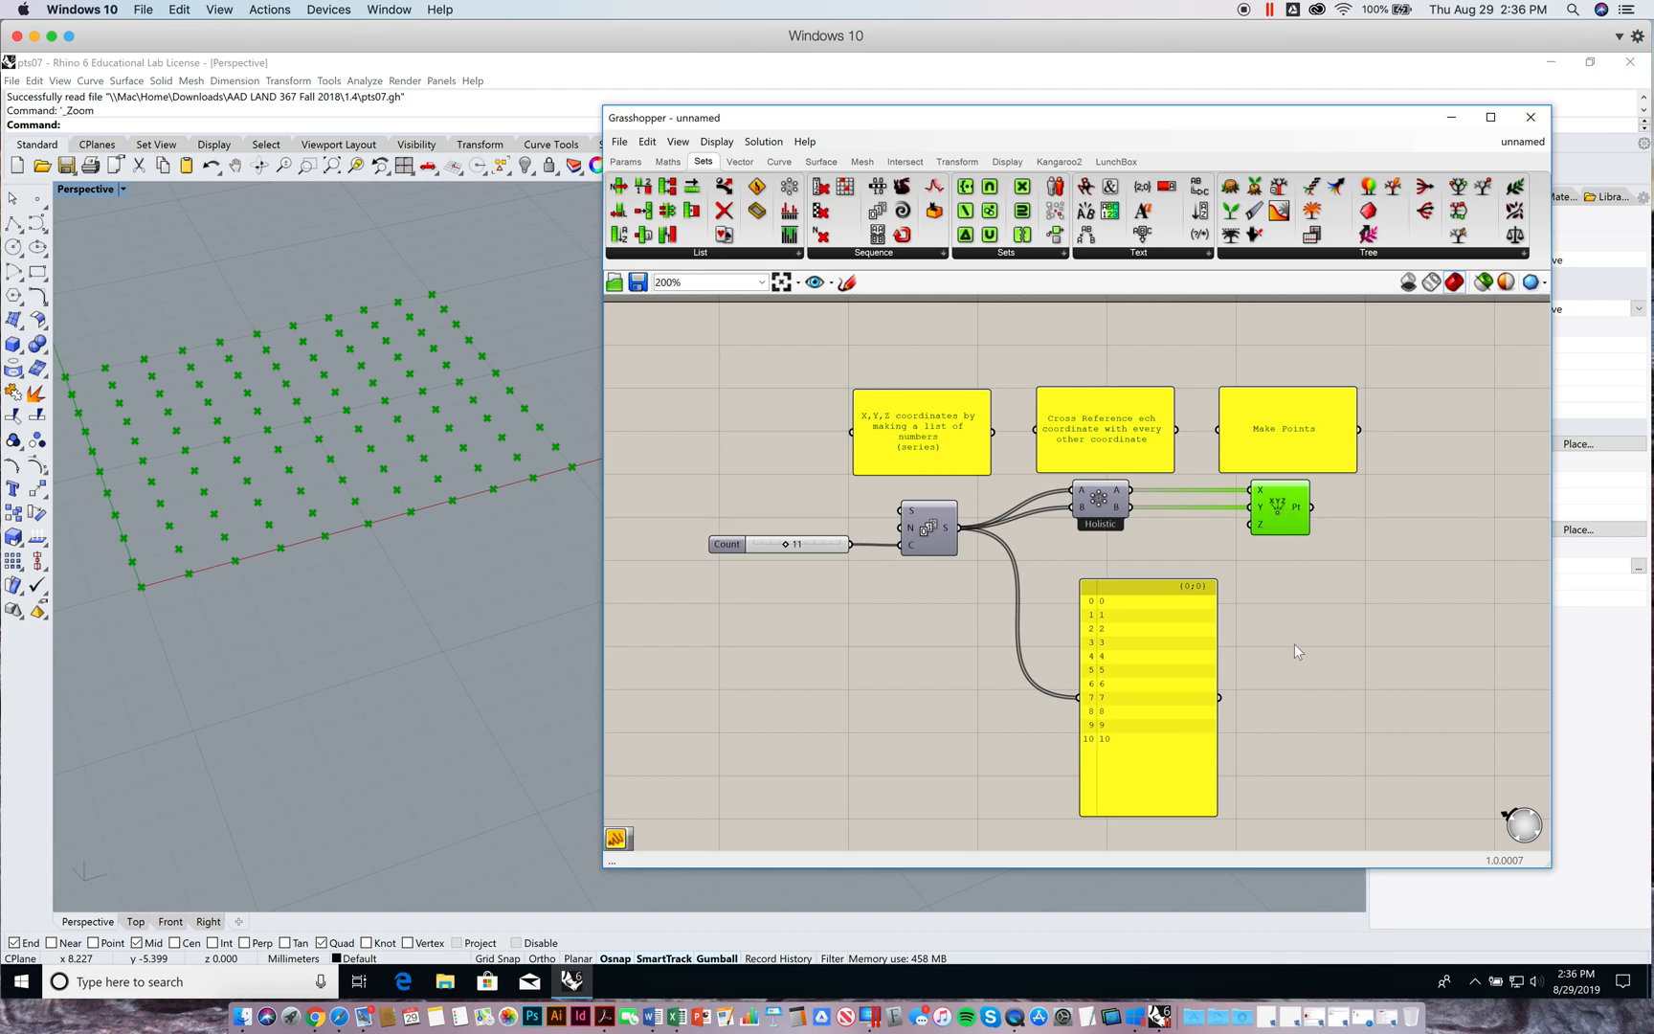
right_click_drag(1292, 669, 1292, 628)
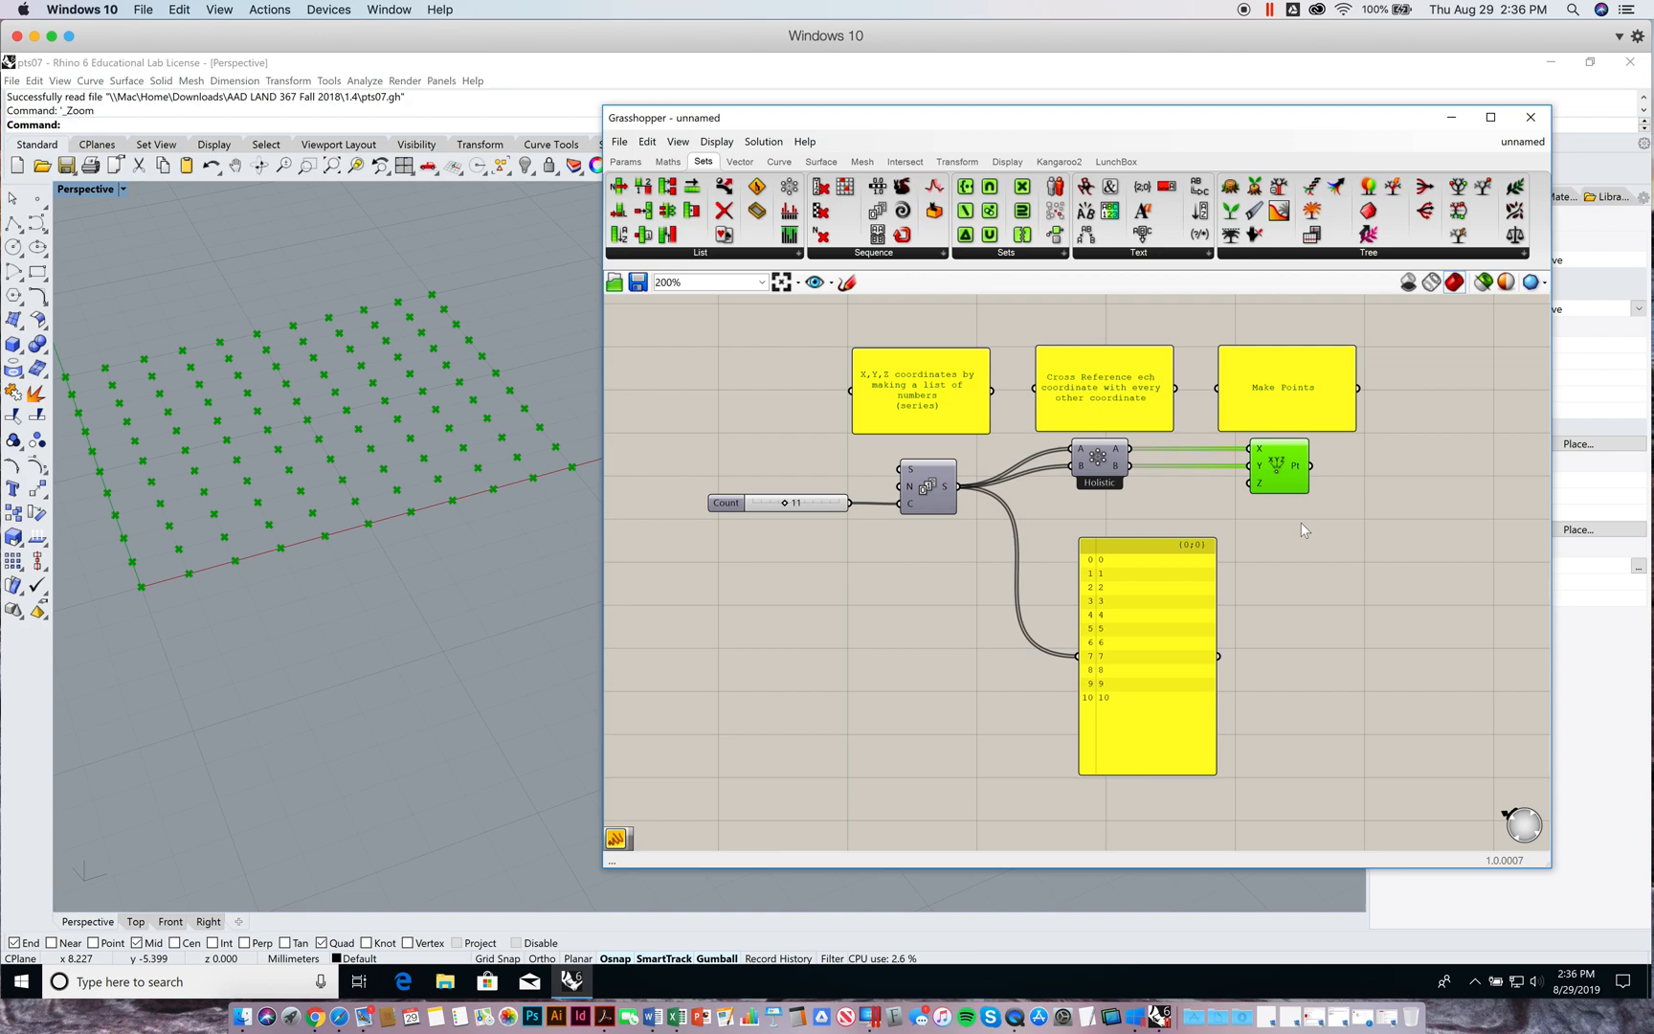
right_click_drag(1309, 561, 1214, 566)
right_click(1188, 474)
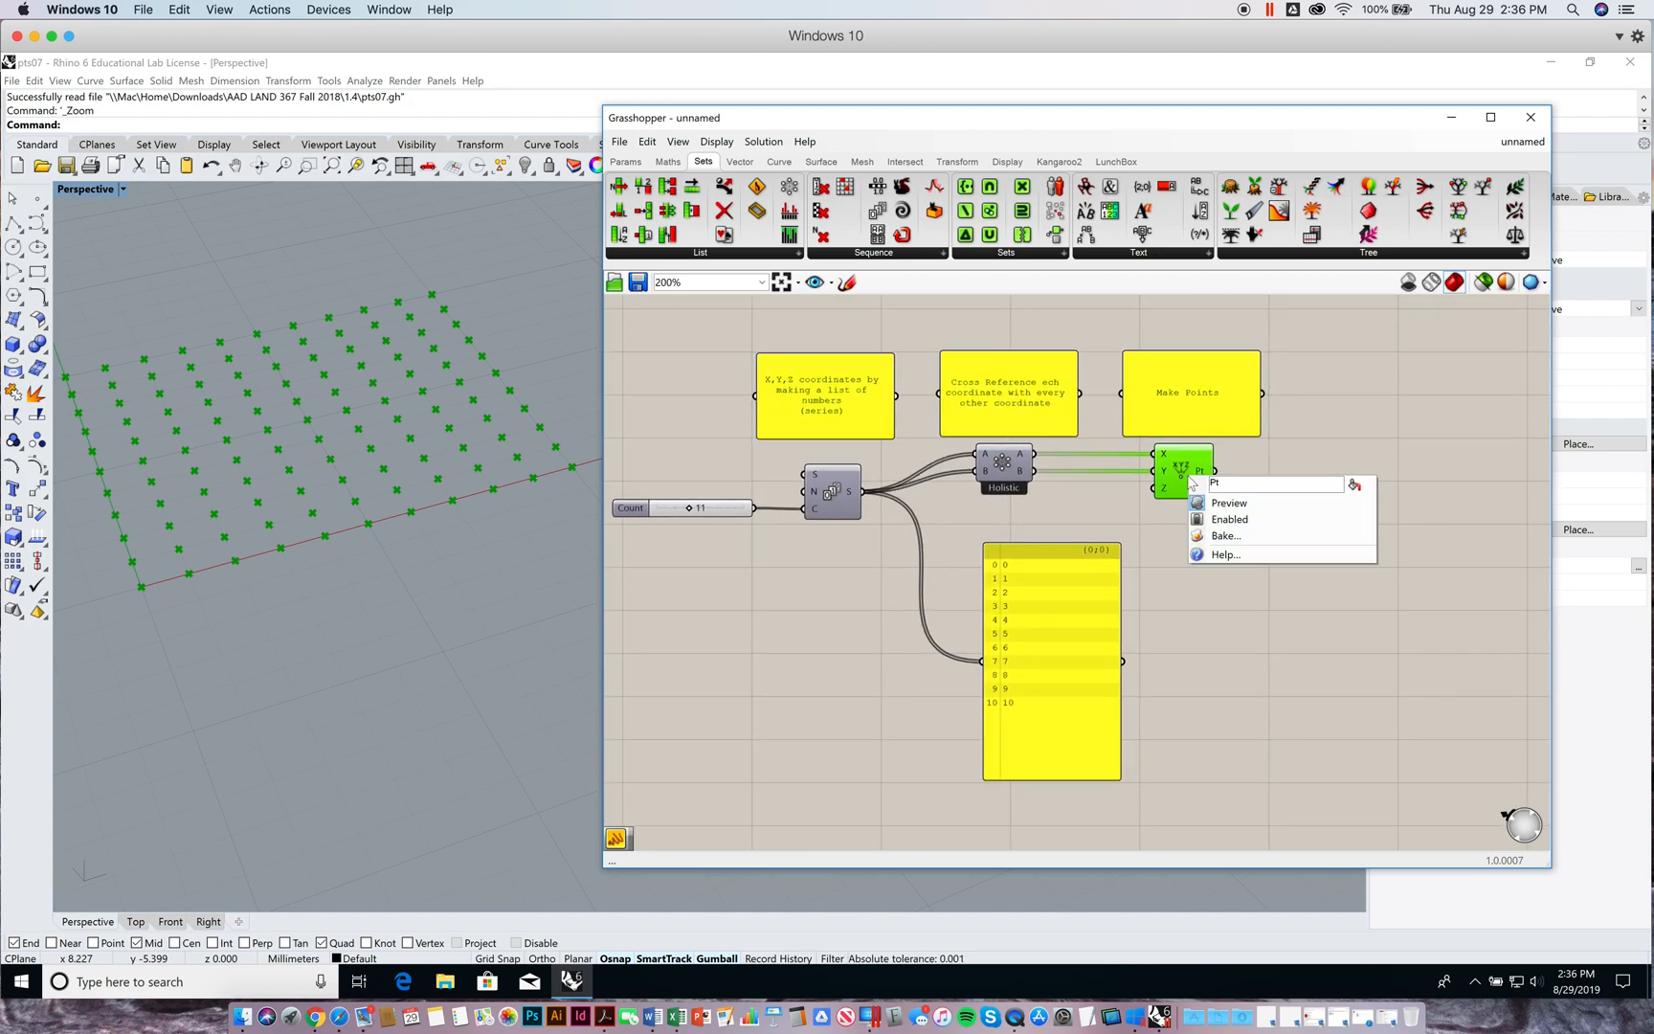
left_click(1284, 461)
mouse_move(1203, 479)
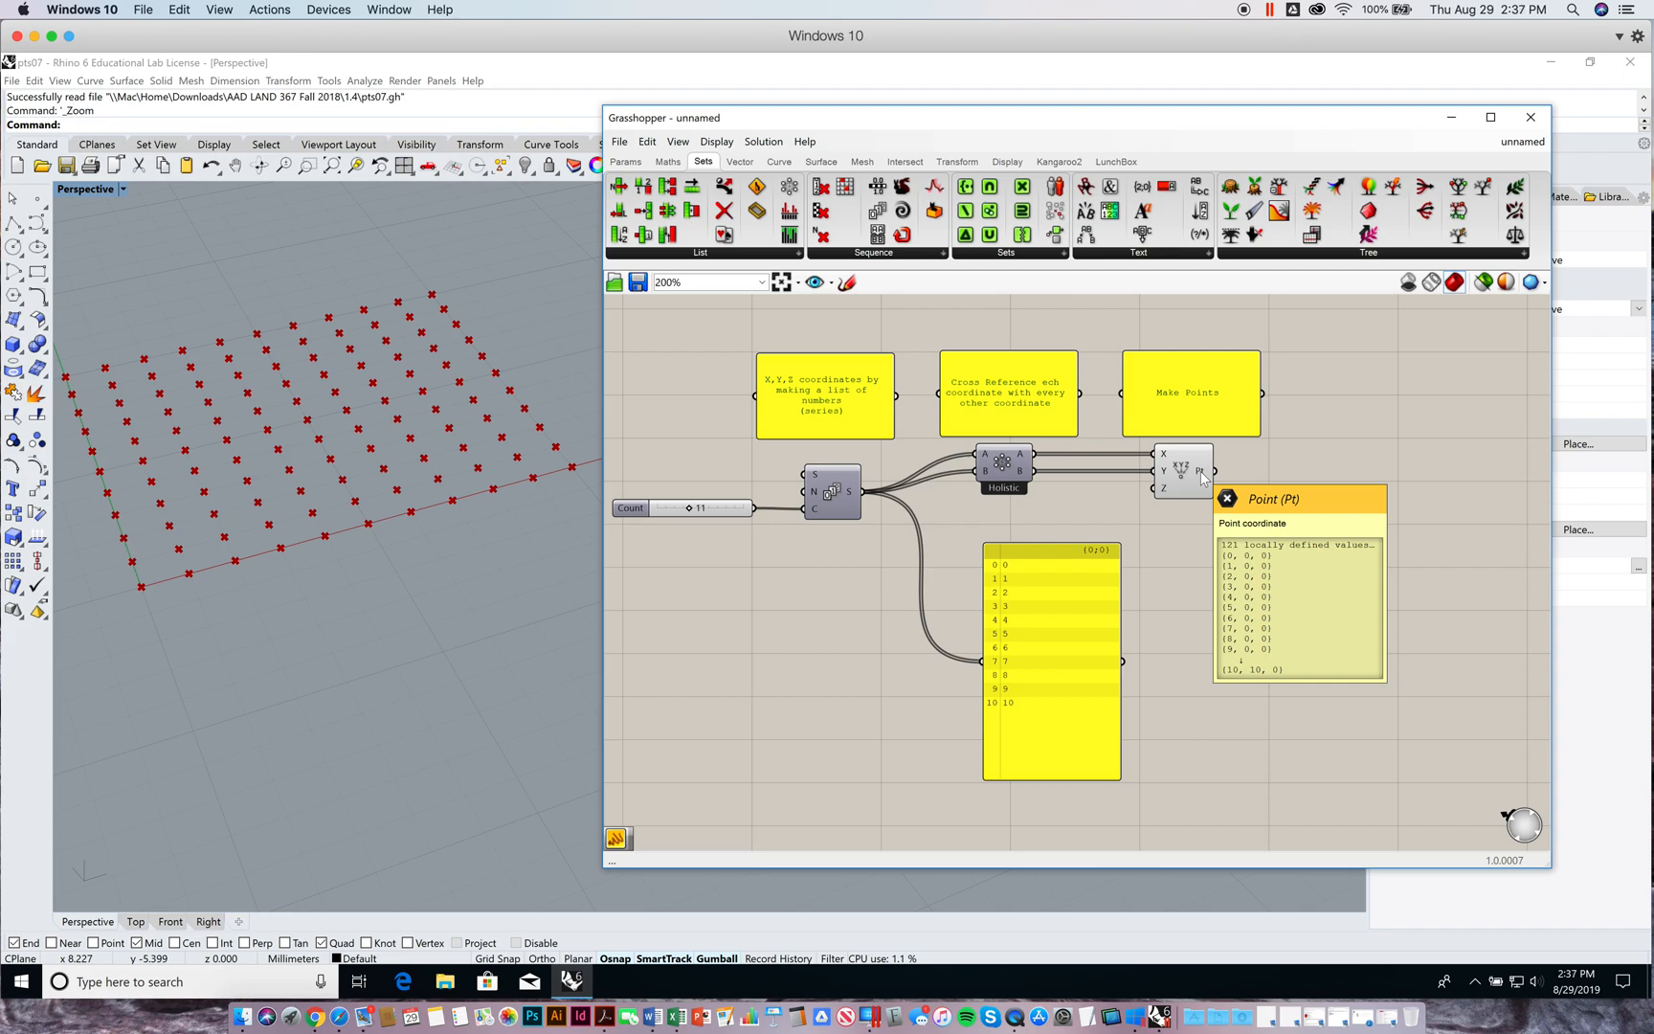
right_click_drag(1261, 454, 1222, 491)
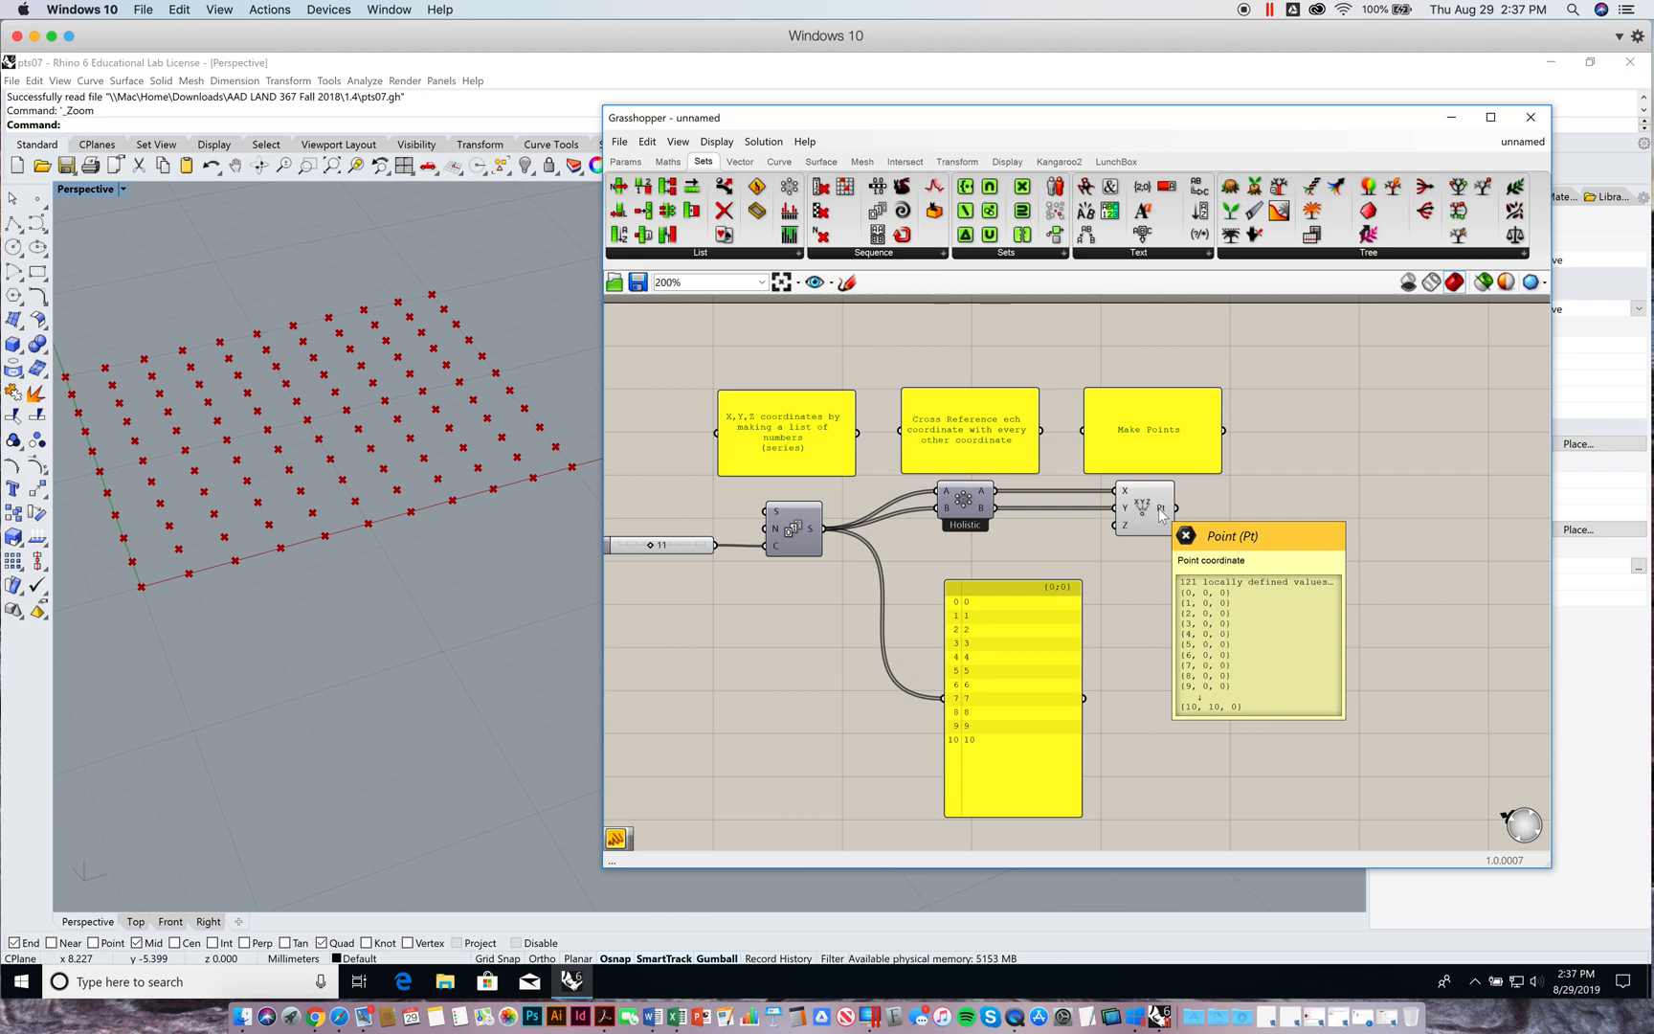
Place a Line component on the canvas beyond the Construct Point component
left_click(779, 161)
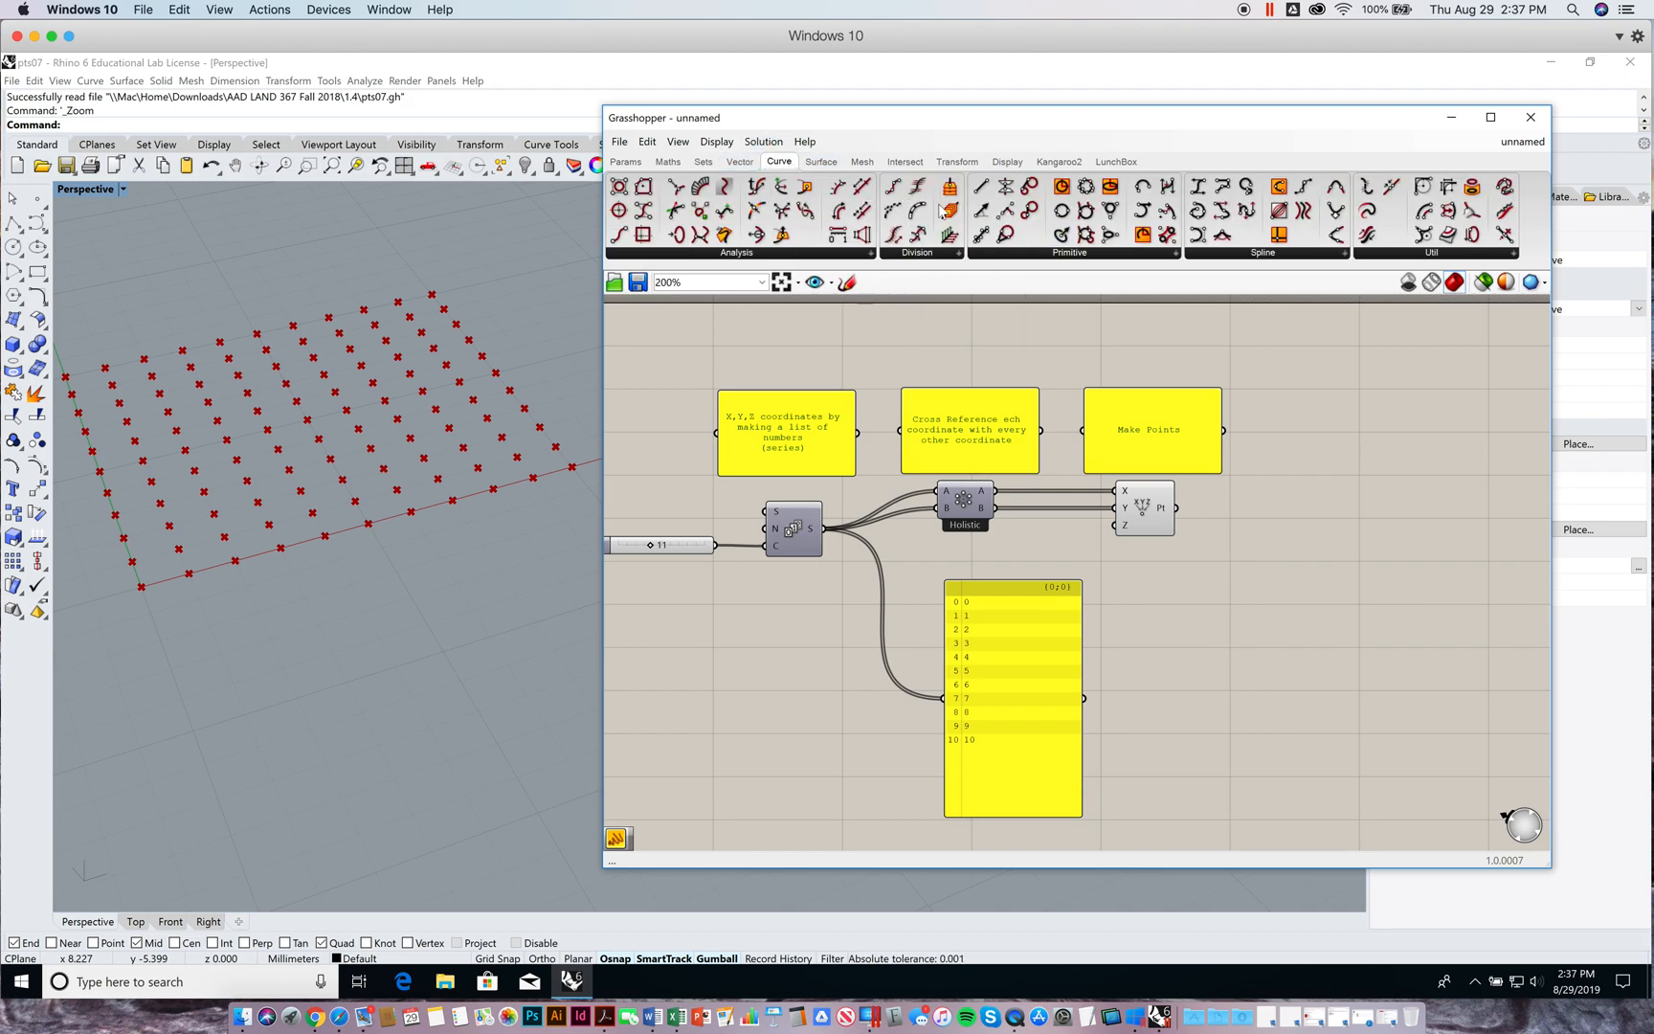
left_click(1069, 253)
left_click_drag(1112, 287, 1313, 491)
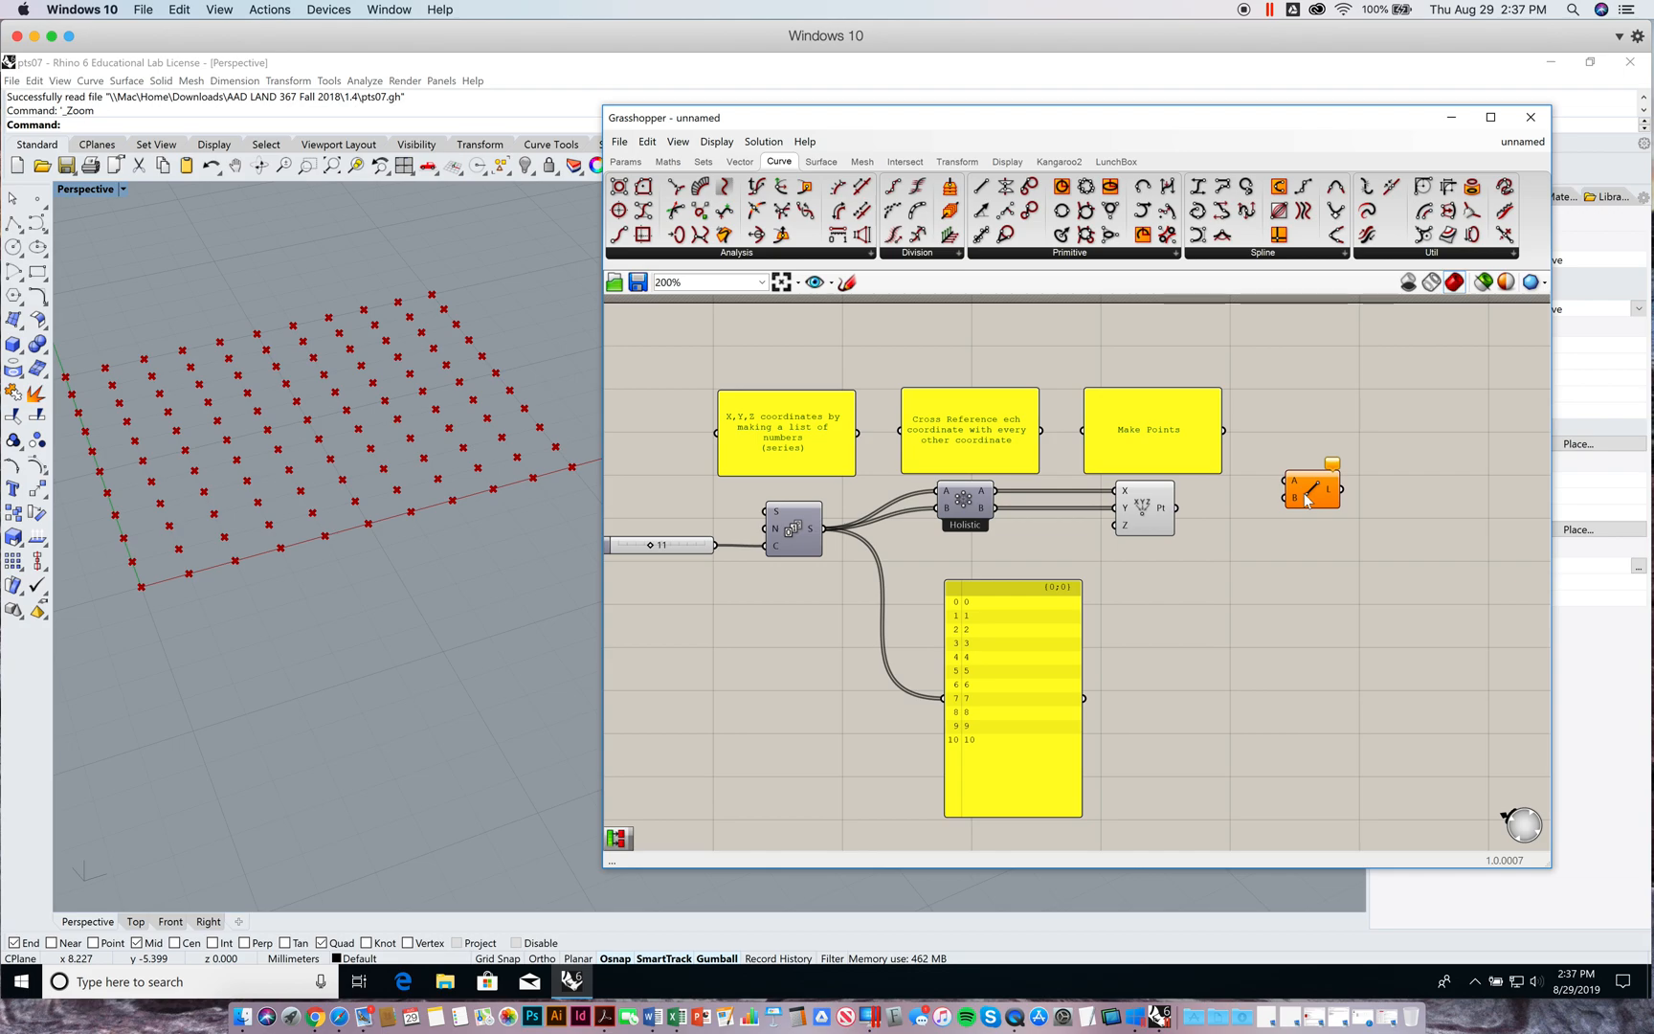
Try connecting the Construct Point component's Pt output to both the A and B inputs of the Line component
left_click_drag(1318, 497, 1308, 509)
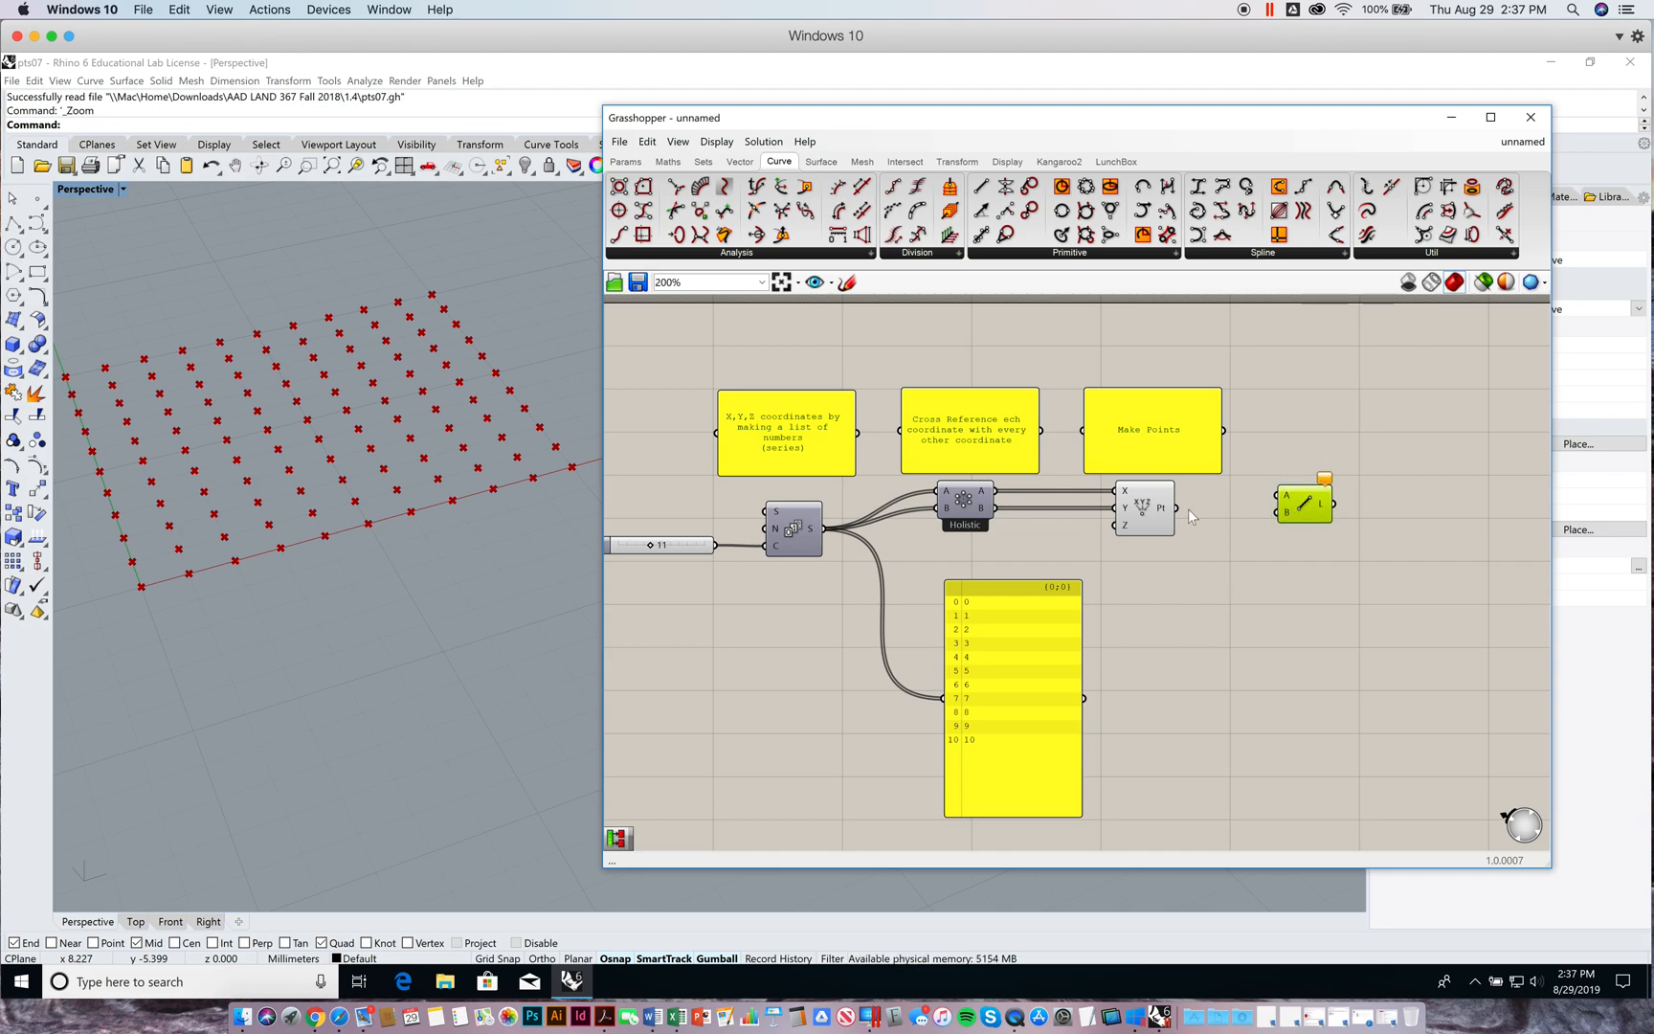
left_click_drag(1177, 508, 1278, 515)
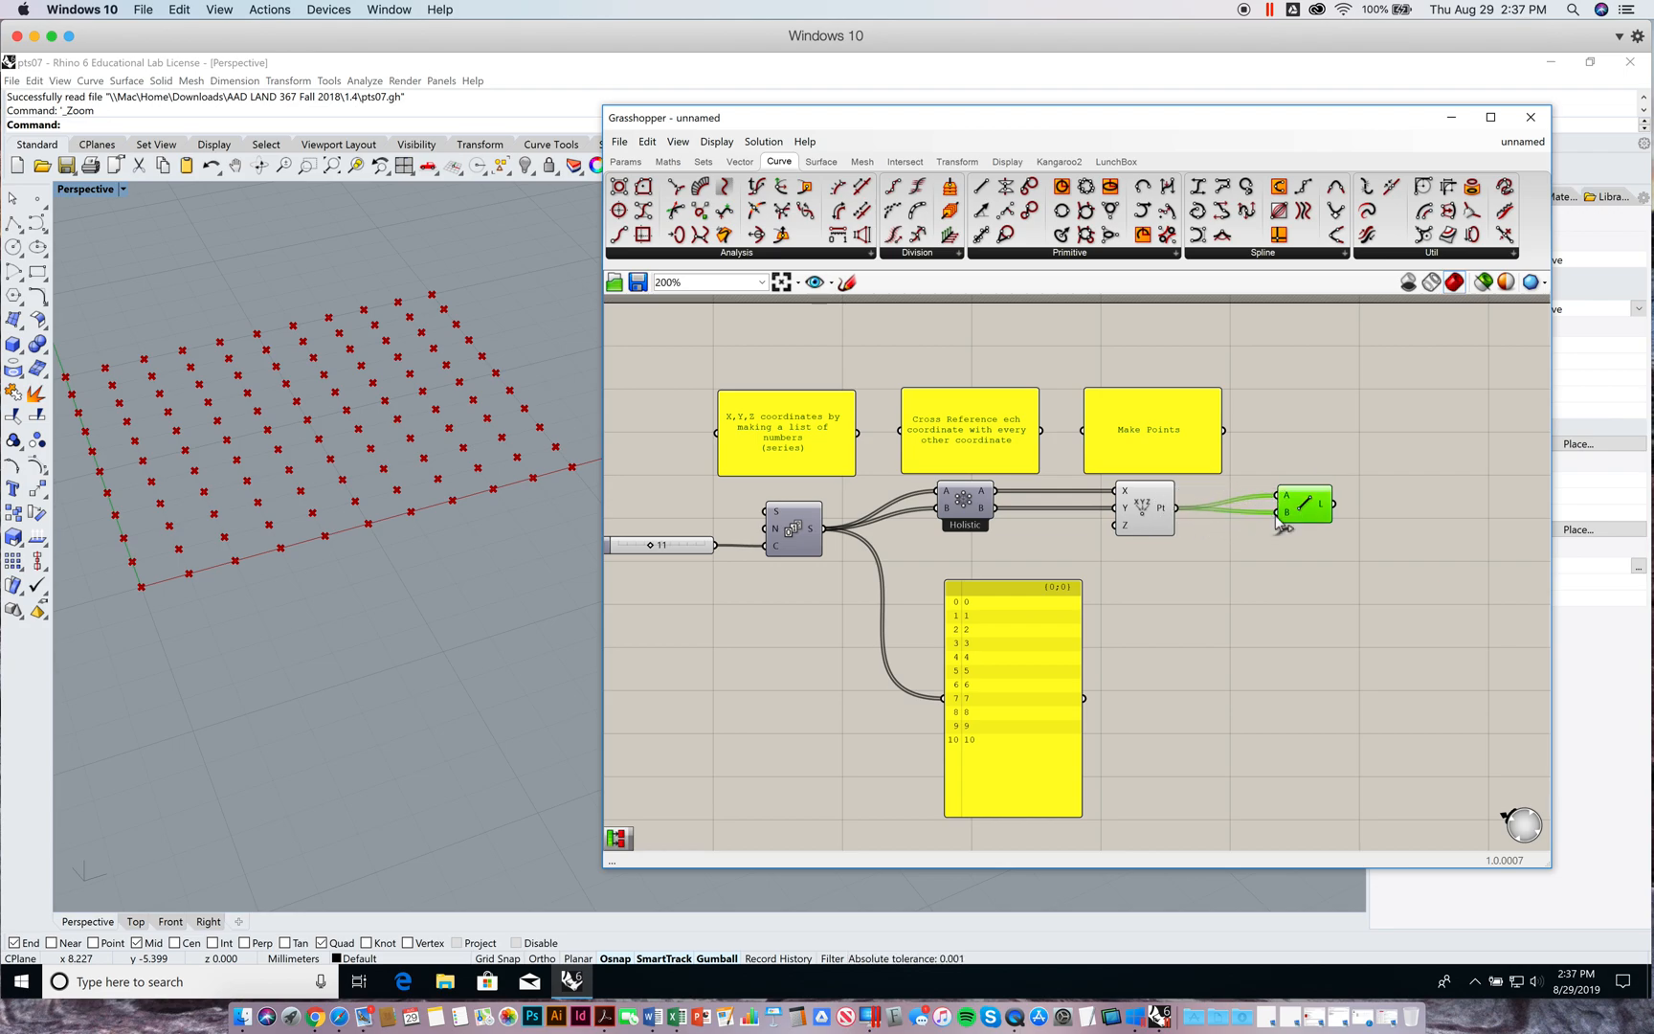
mouse_move(1326, 508)
mouse_move(1164, 516)
mouse_move(1288, 520)
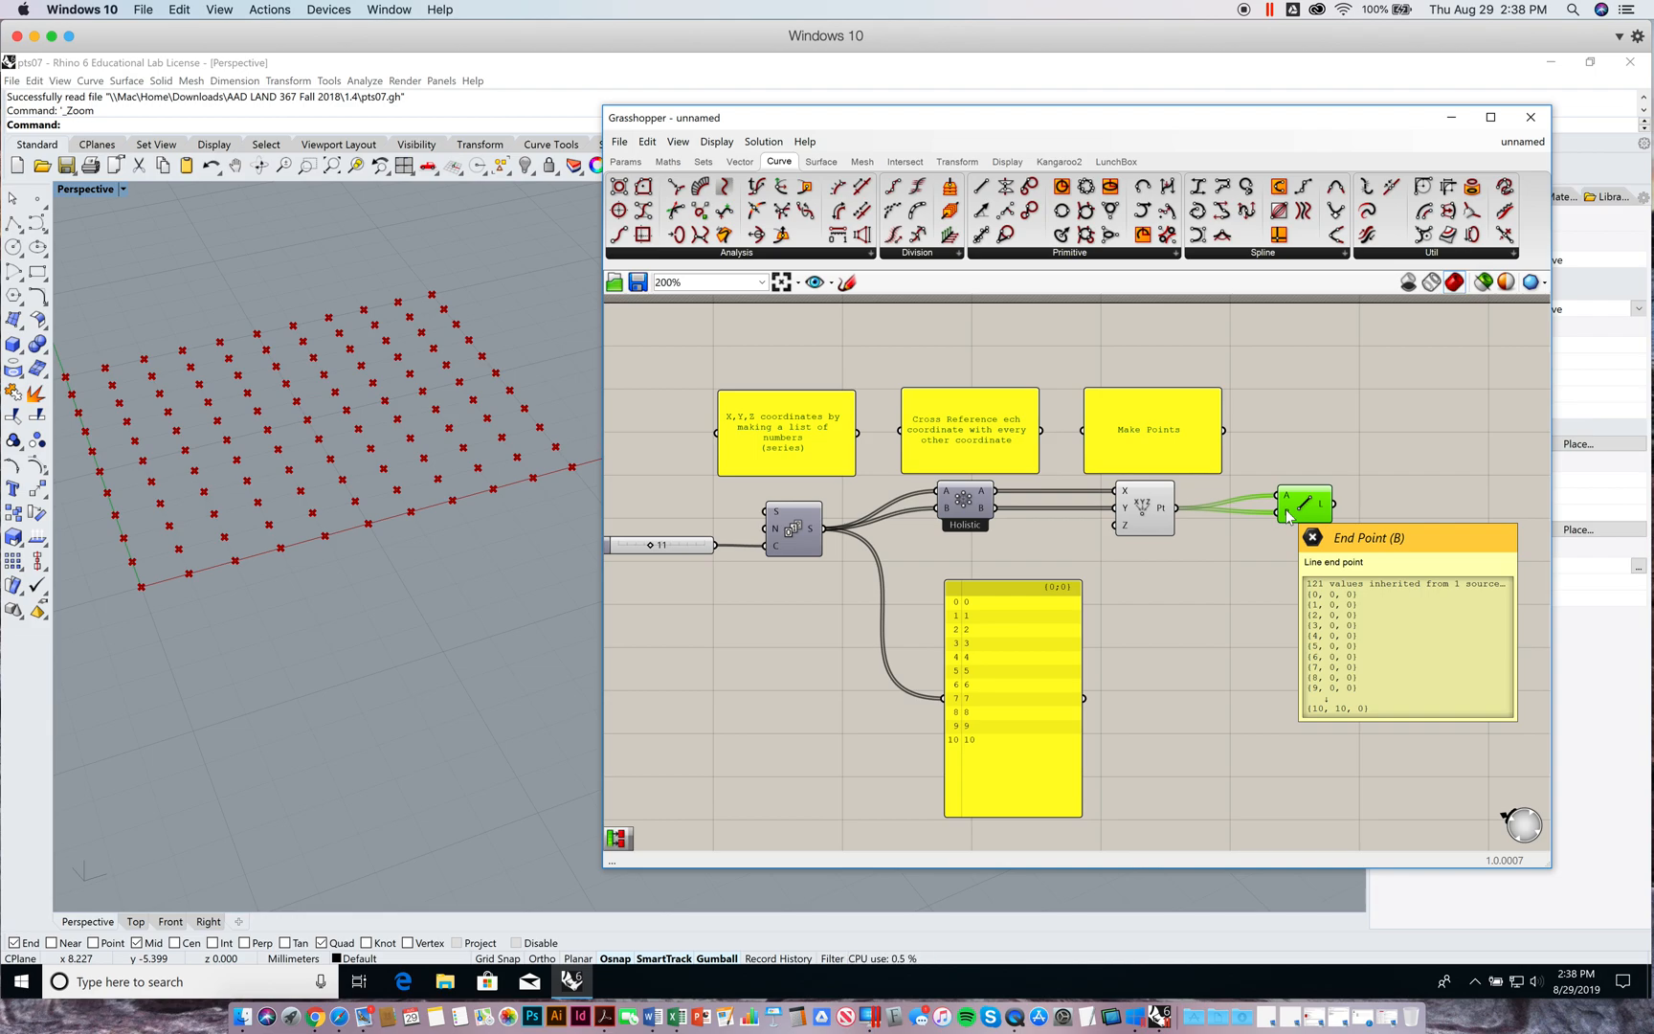
right_click_drag(1311, 507, 1327, 506)
left_click_drag(1328, 512, 1367, 512)
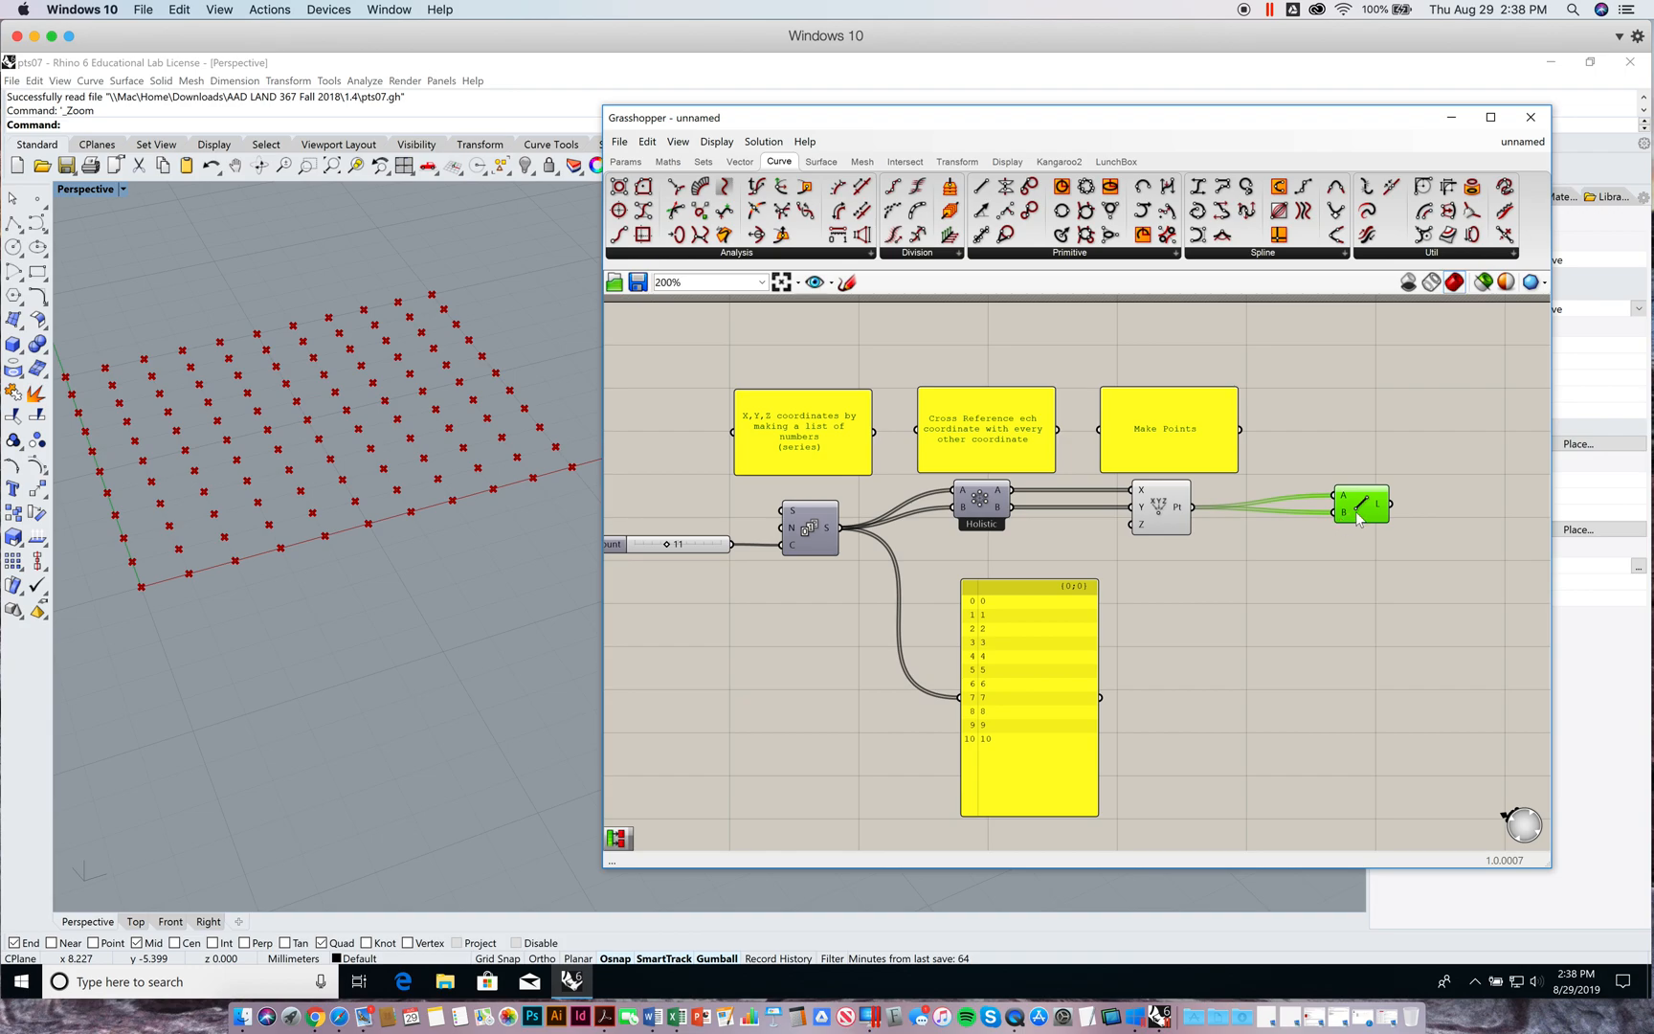
right_click(1342, 496)
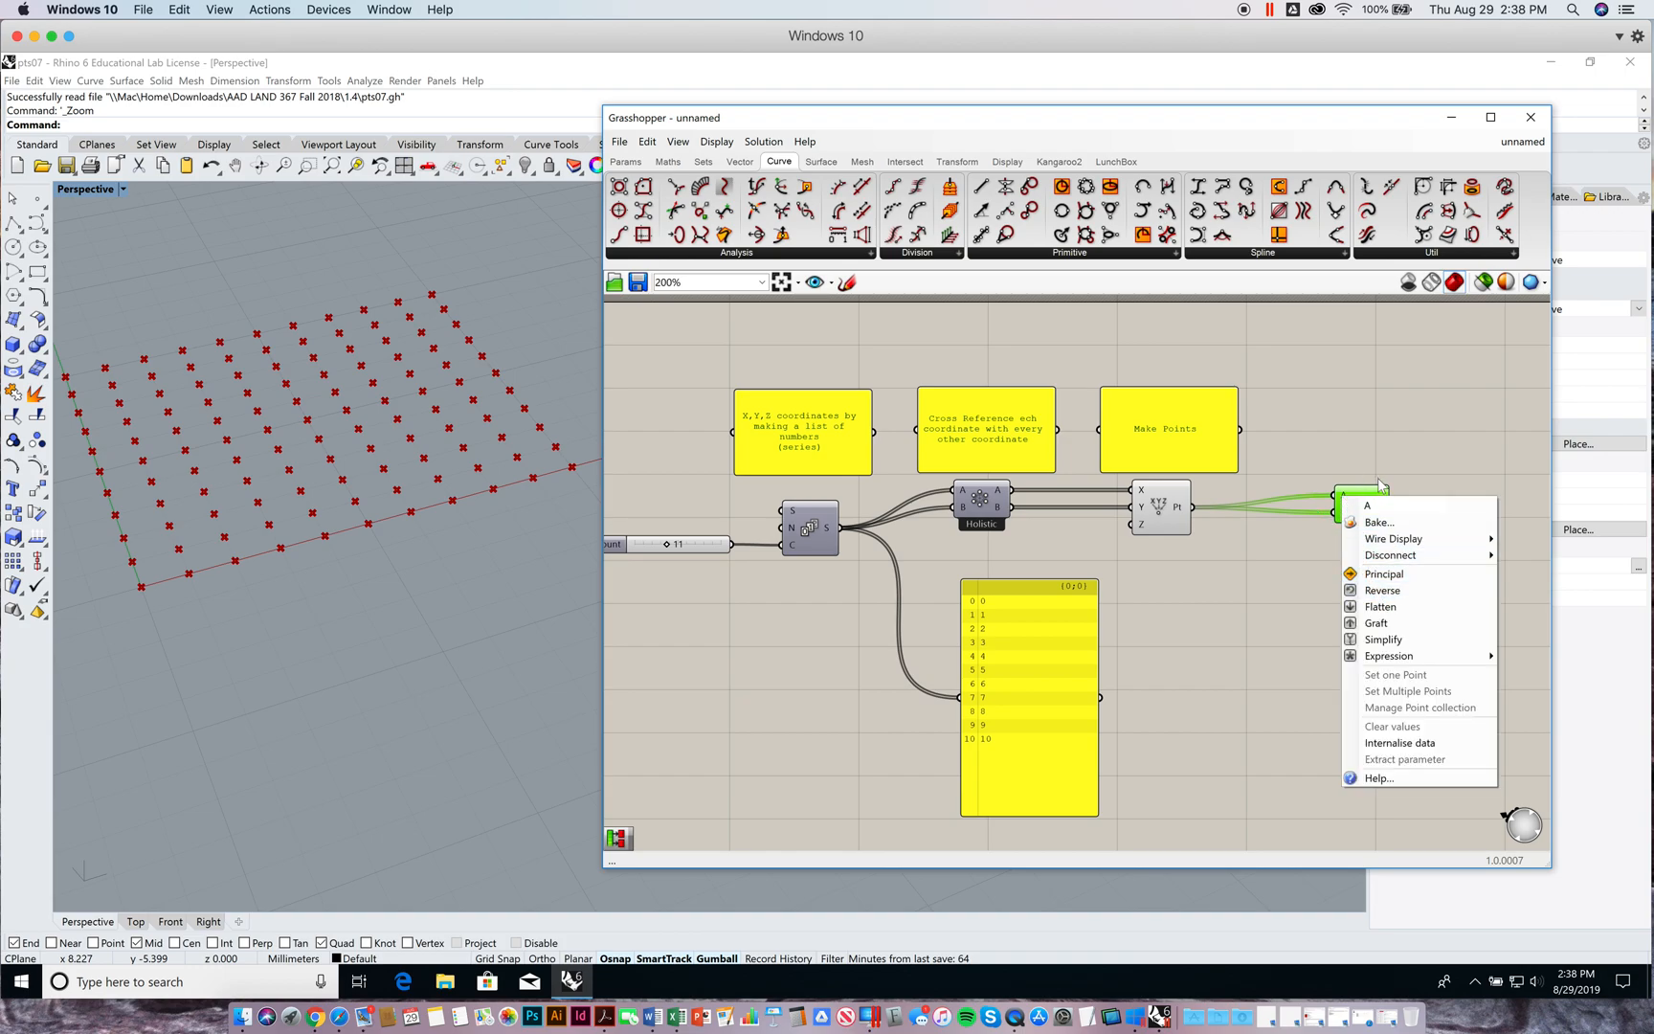
left_click(1375, 434)
right_click(1343, 496)
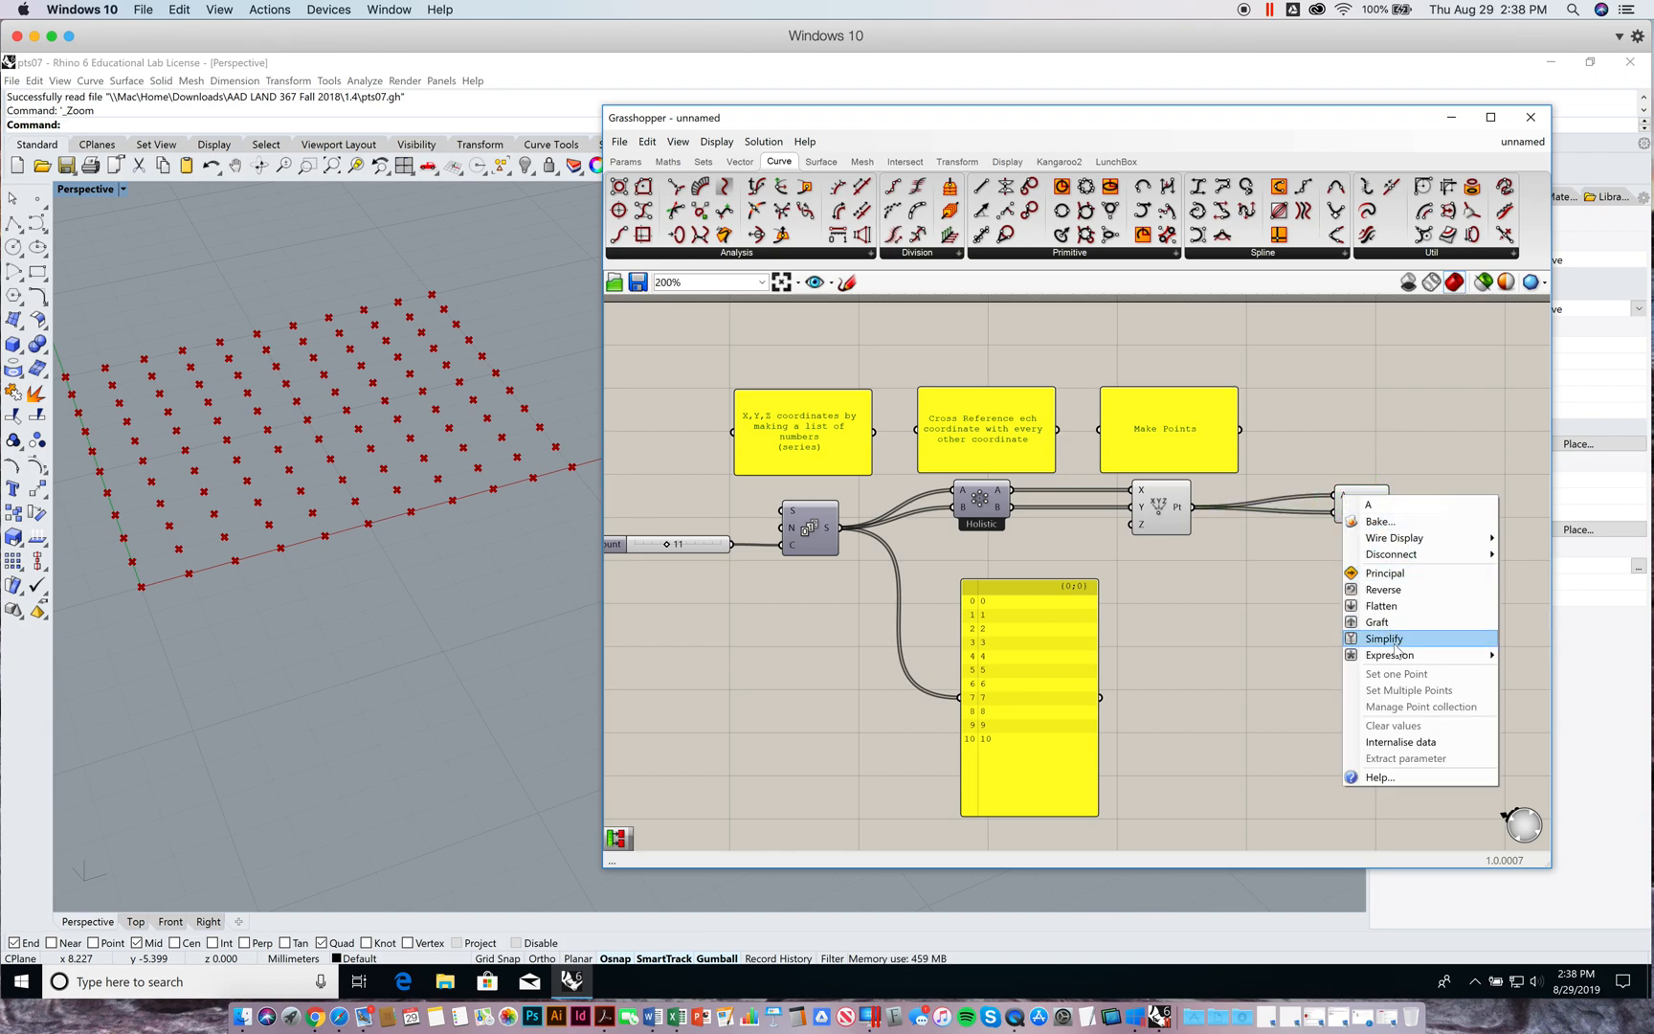
left_click(1364, 508)
left_click(1369, 510)
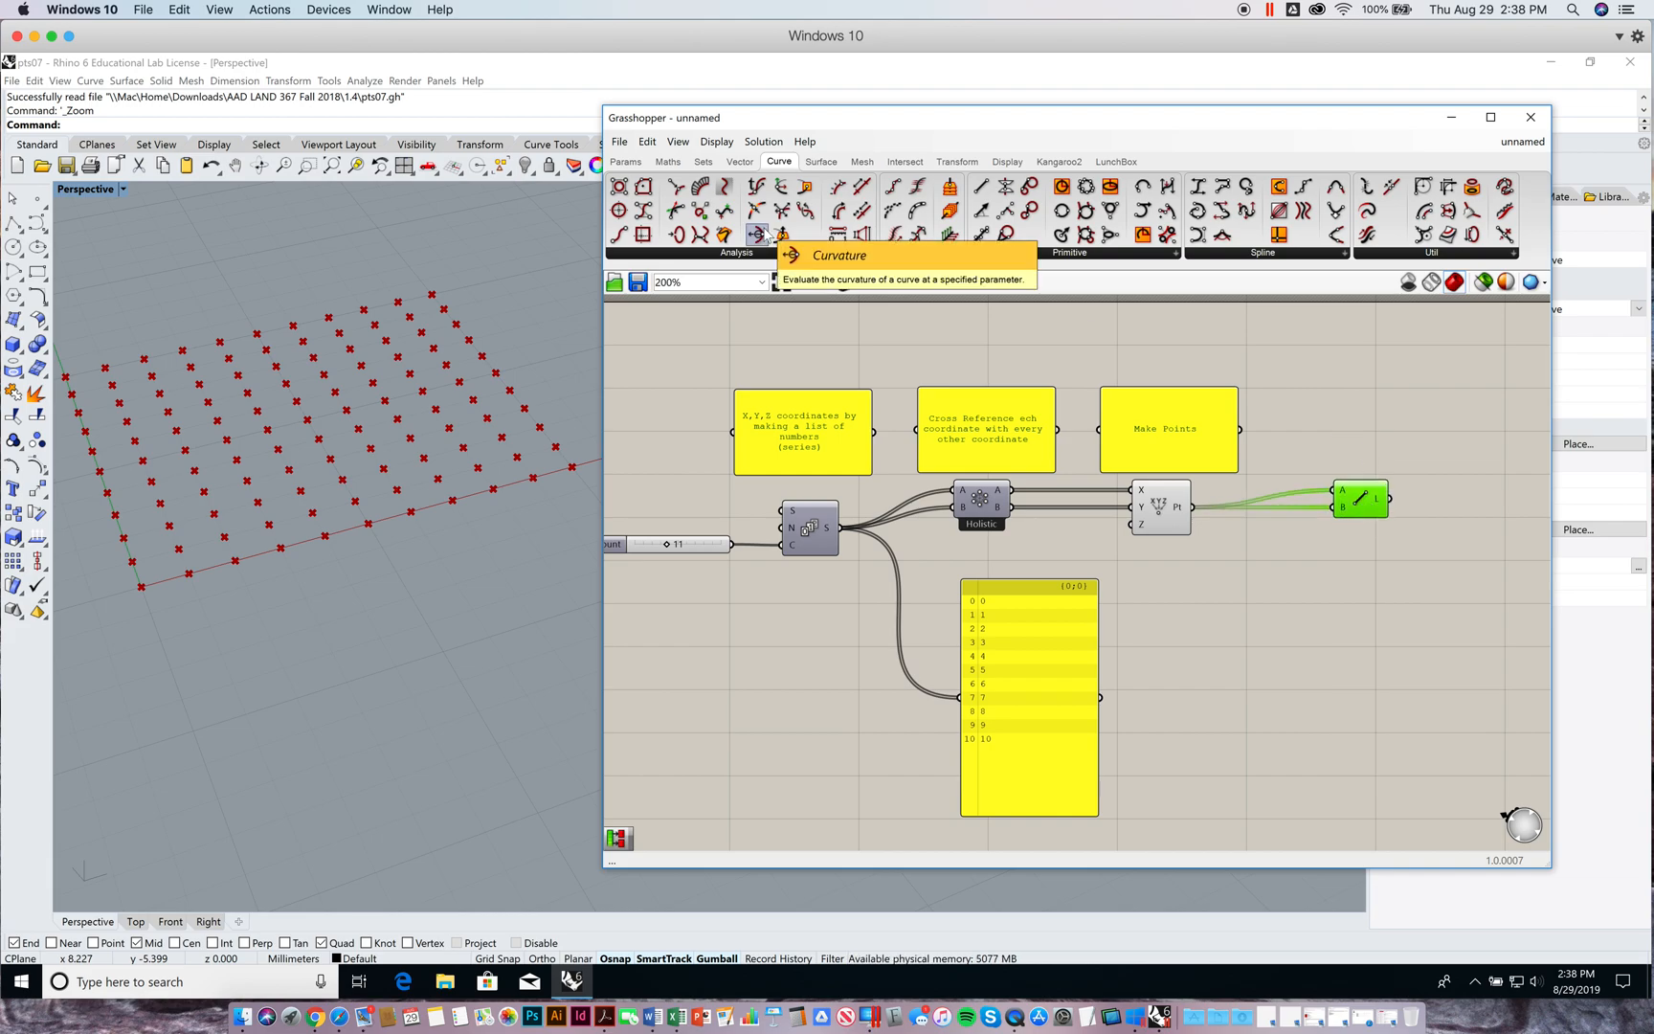
Replace the wired Line component with a new, unconnected Line component farther from Construct Point
key("Delete")
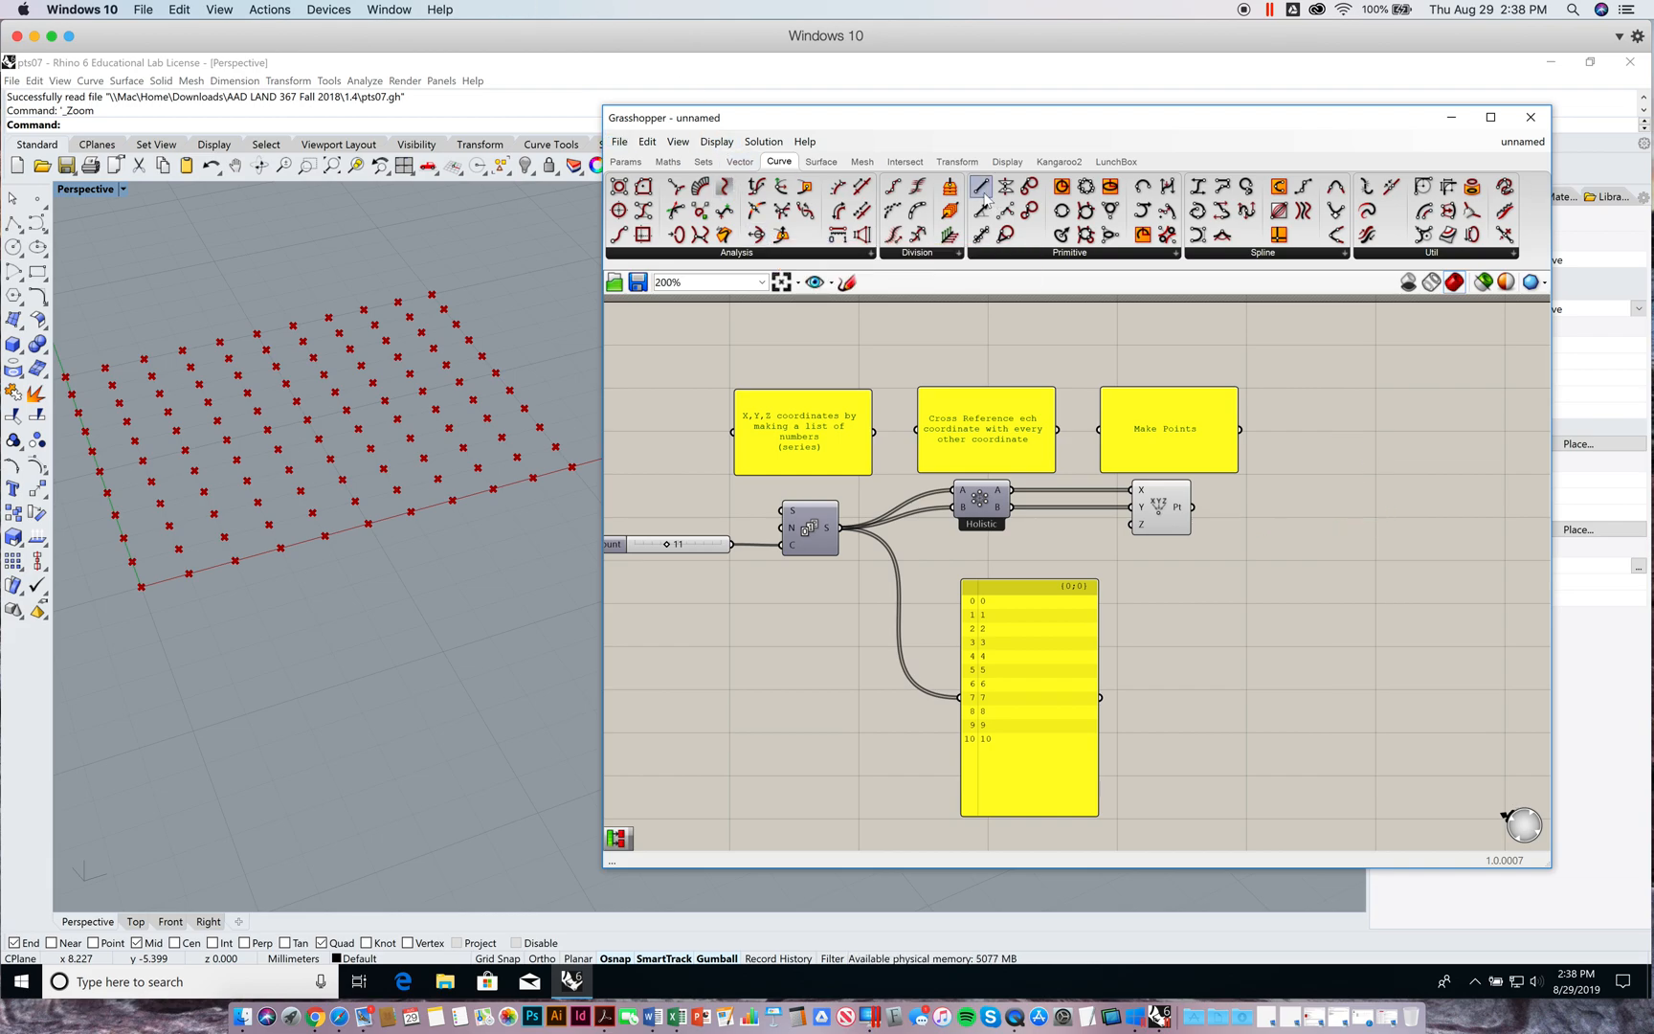
left_click(1387, 476)
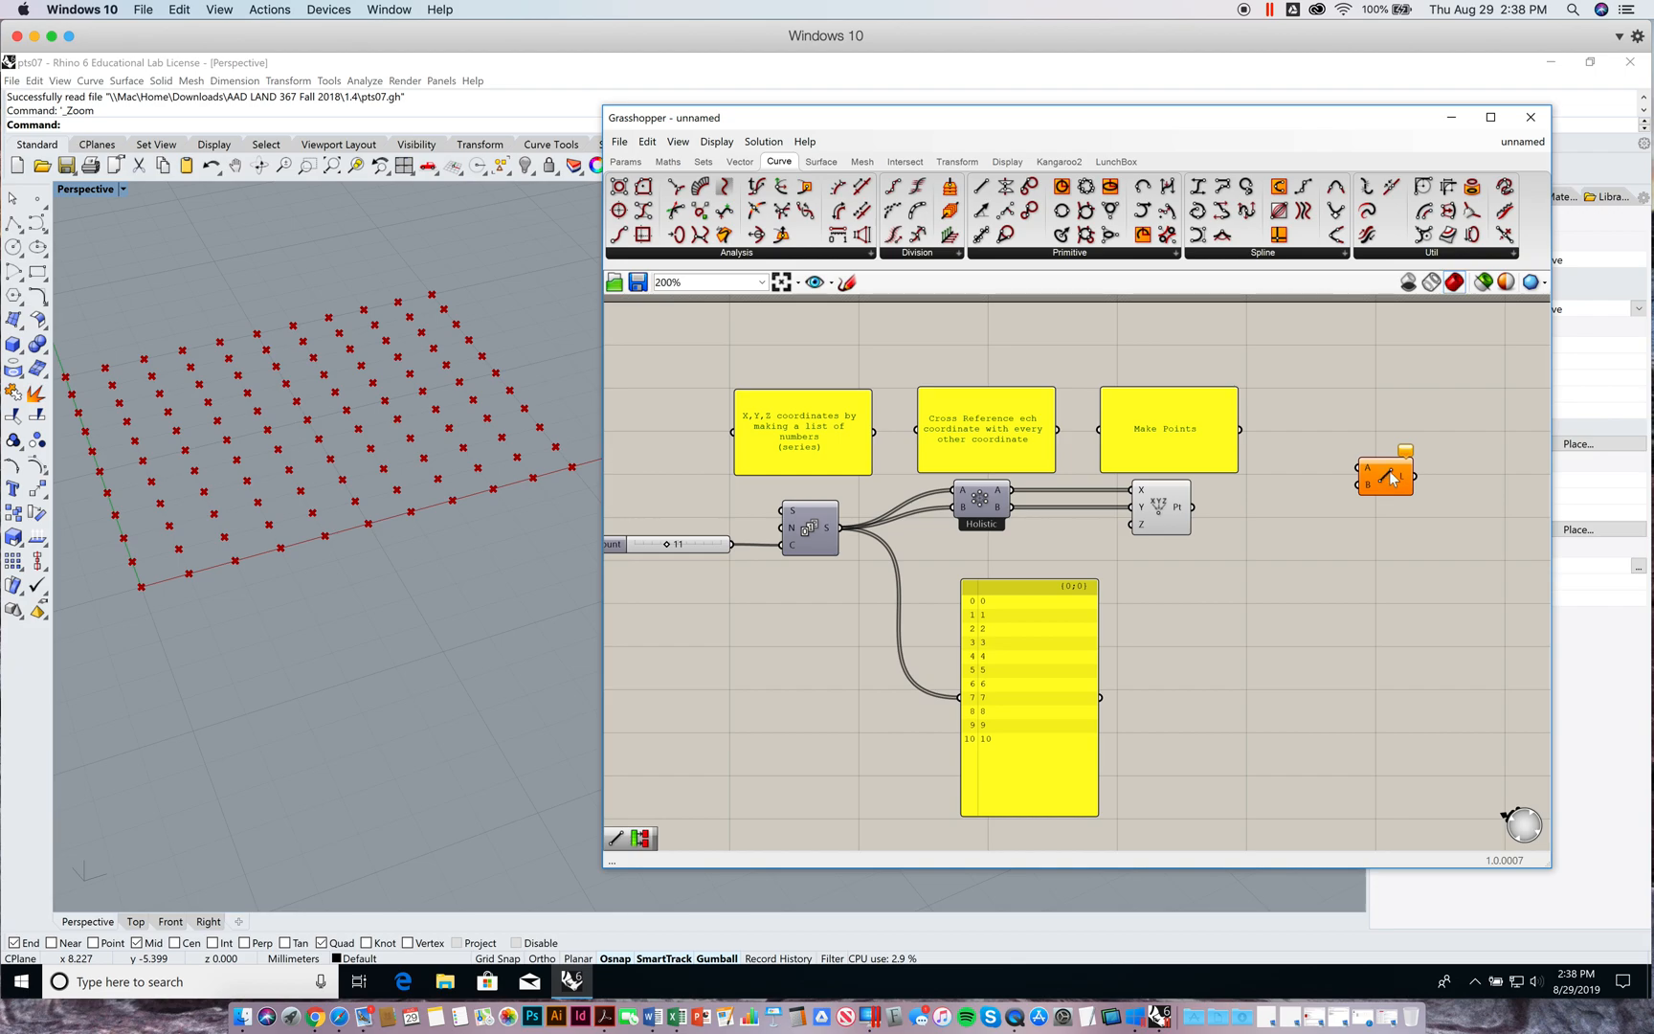
left_click_drag(1388, 479, 1410, 479)
Insert a Holistic Cross Reference fed twice by Construct Point's Pt output, and wire its A and B outputs to the Line's A and B inputs
mouse_move(1178, 508)
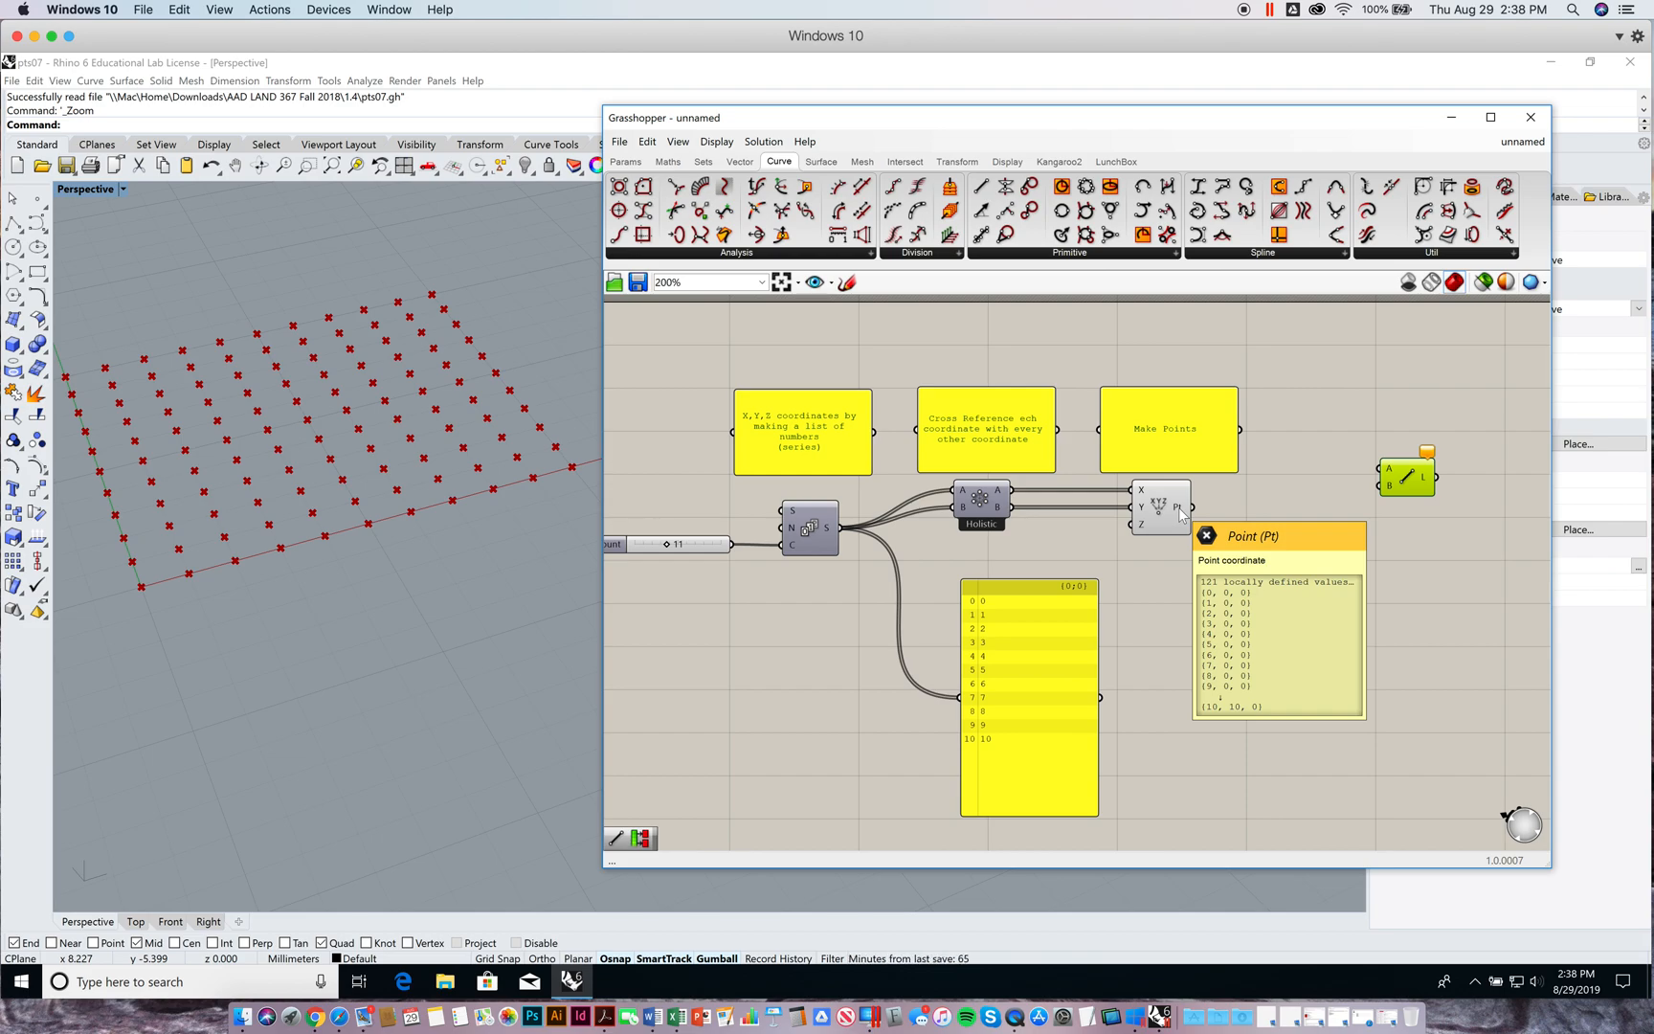
left_click(740, 162)
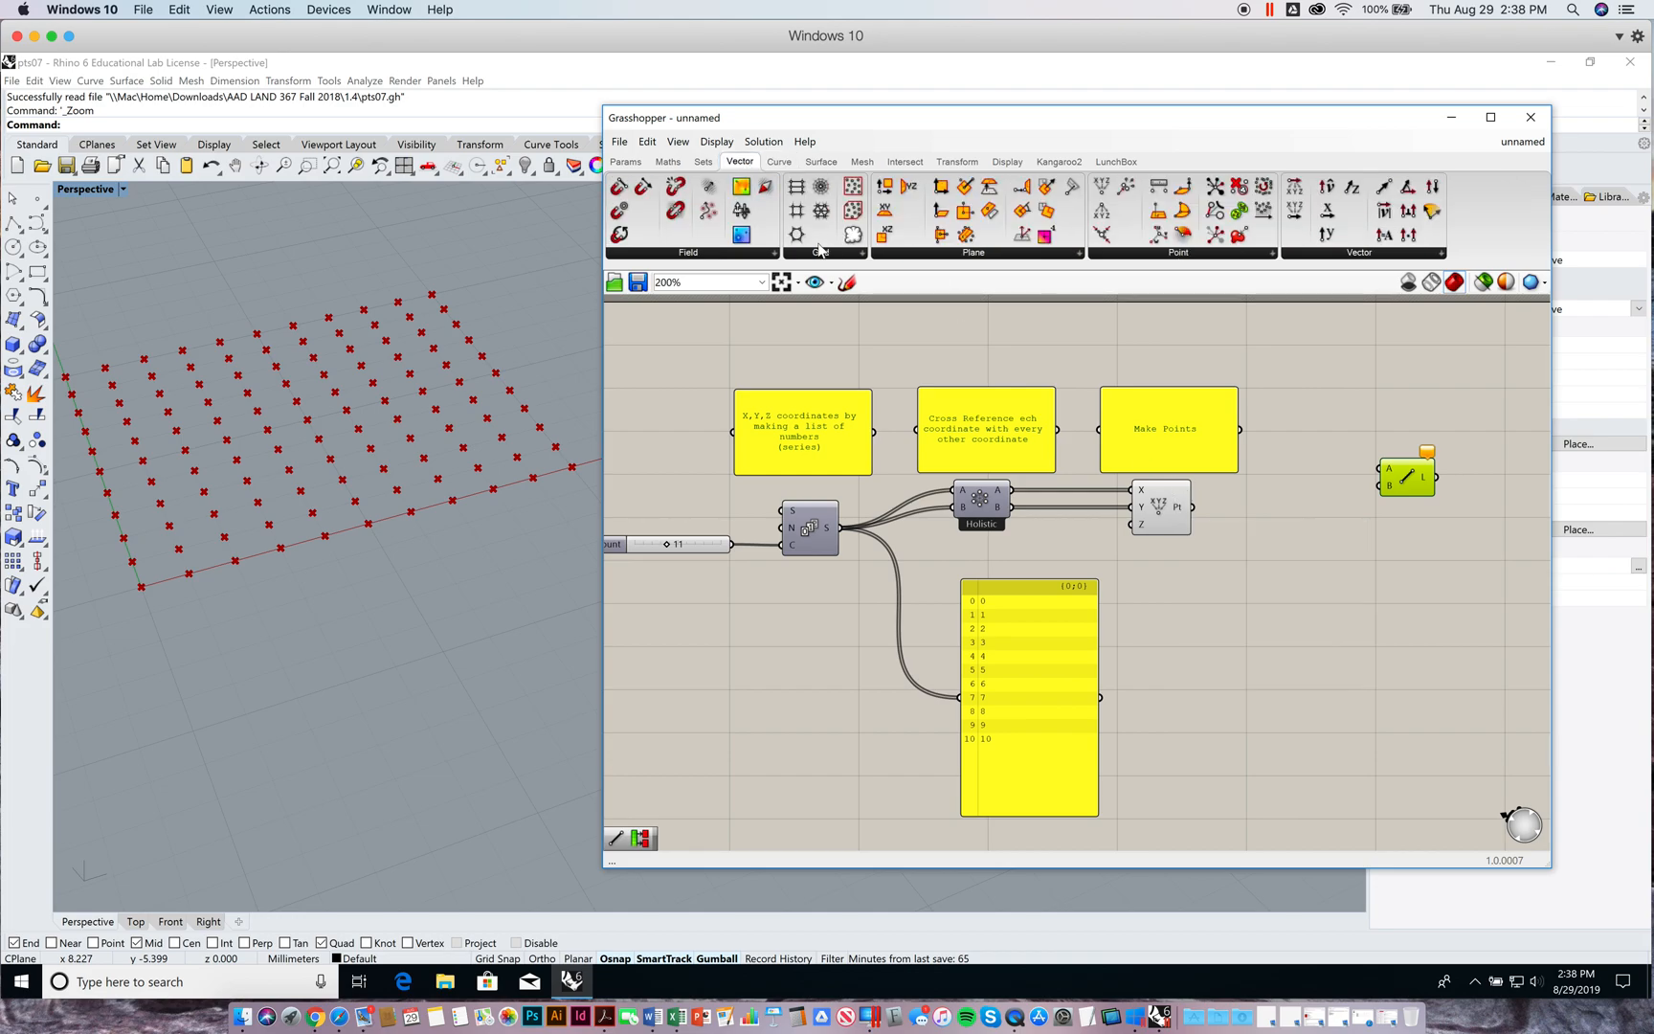
left_click(709, 164)
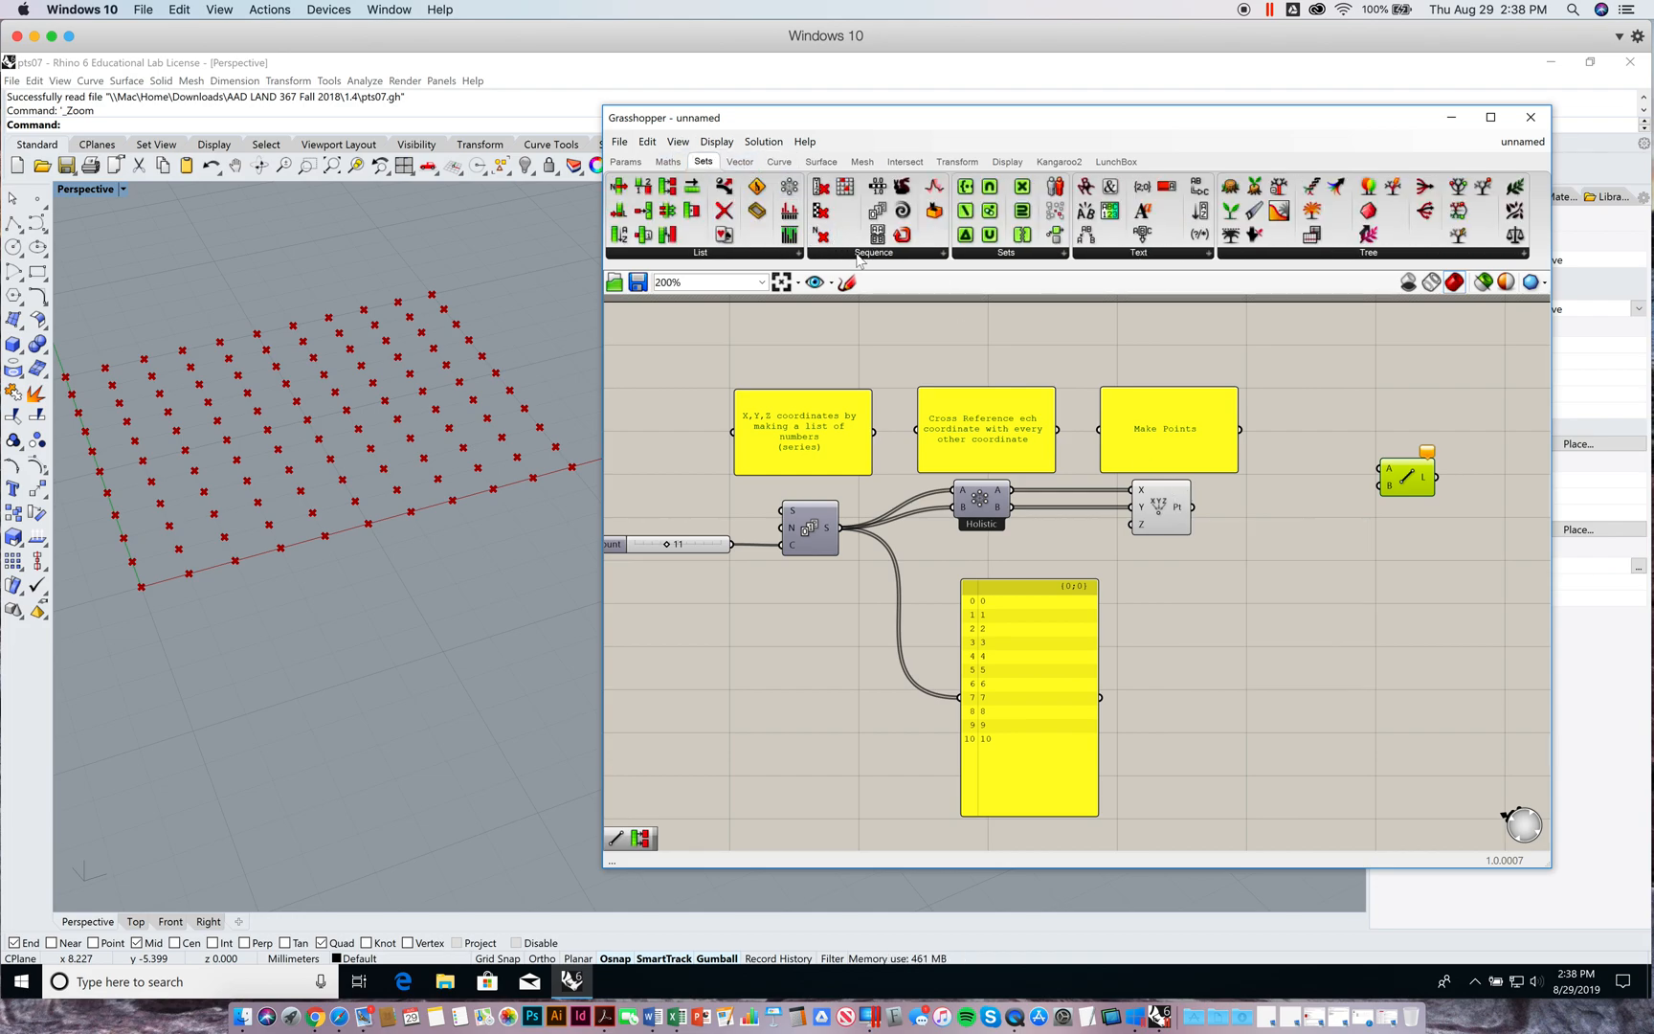
left_click(1408, 476)
left_click_drag(1410, 482, 1436, 493)
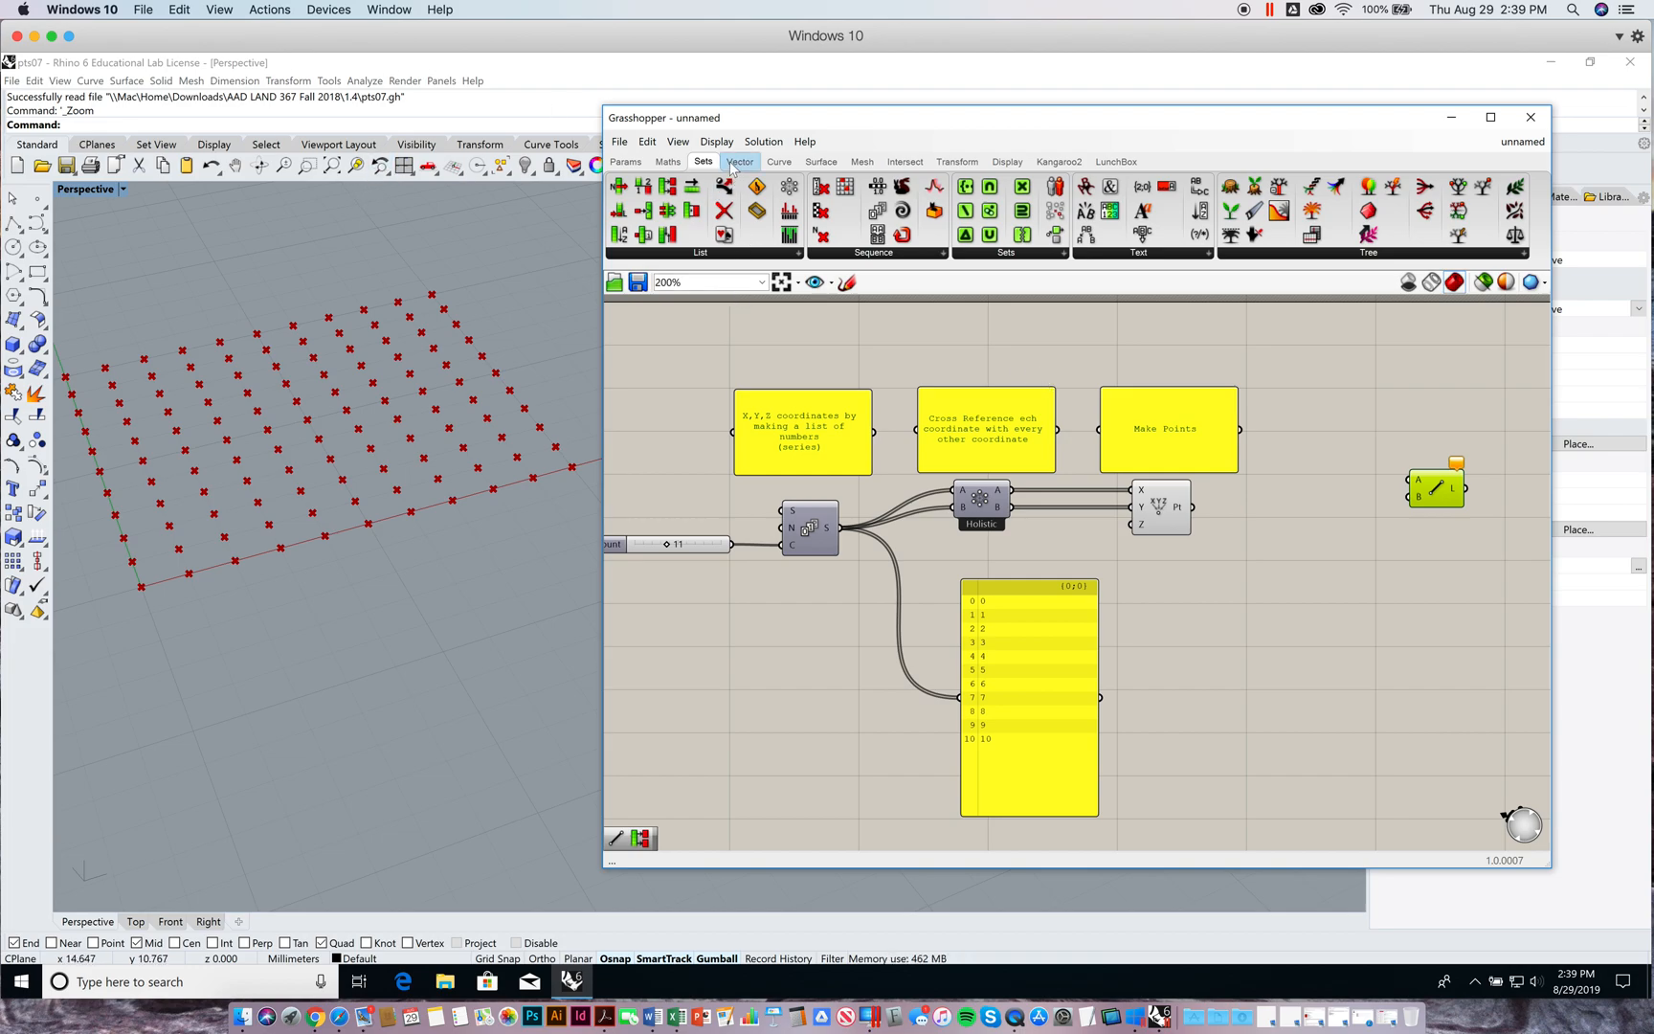
left_click_drag(791, 188, 1410, 480)
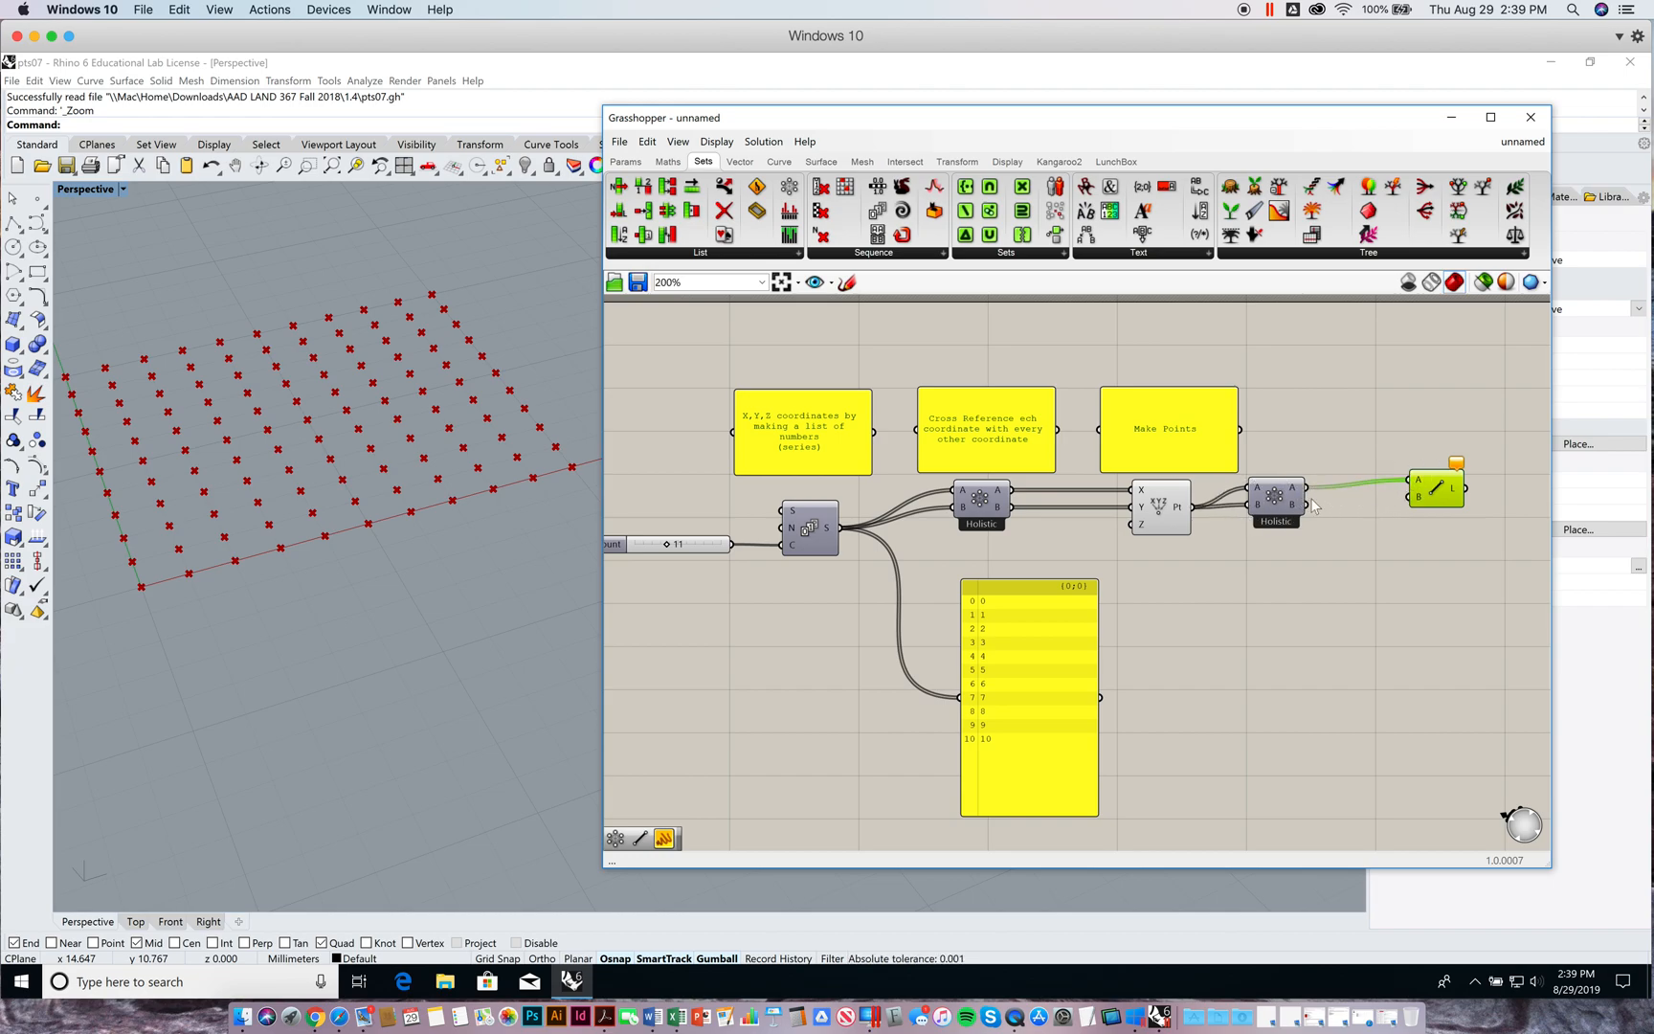
left_click_drag(1308, 506, 1413, 496)
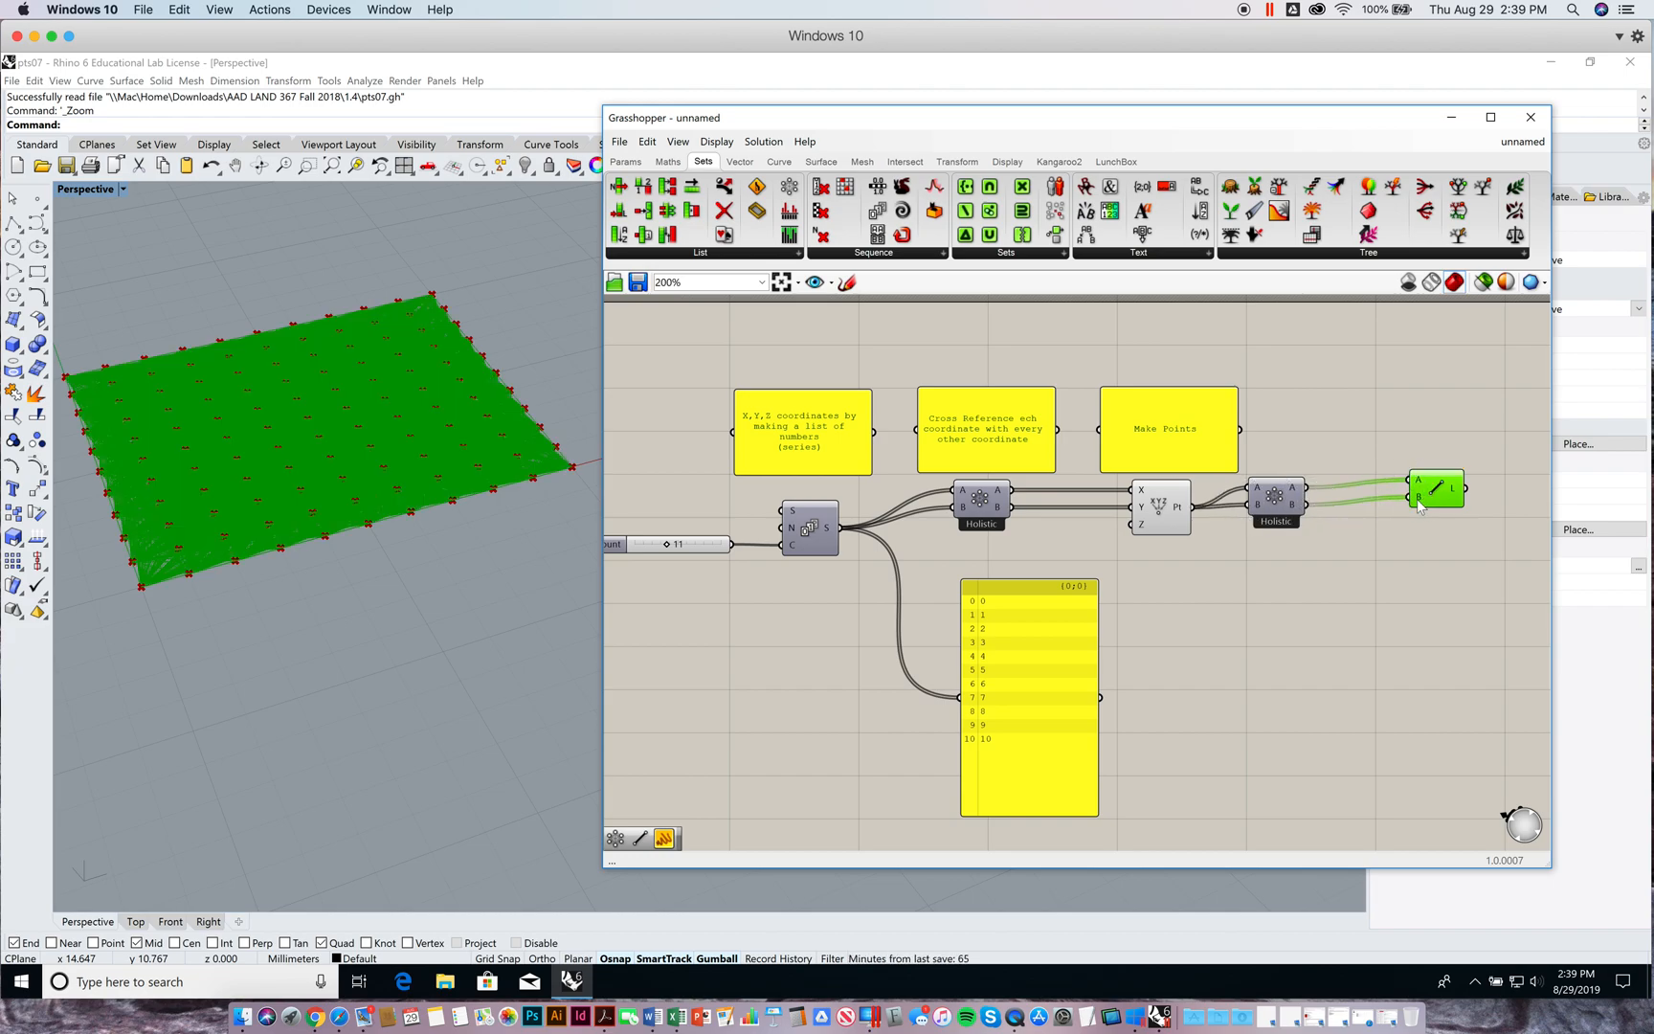
Examine the lines between the grid points up close and as a whole in the Perspective viewport, and review the complete definition
right_click_drag(332, 465, 225, 613)
scroll(225, 612, "up", 2)
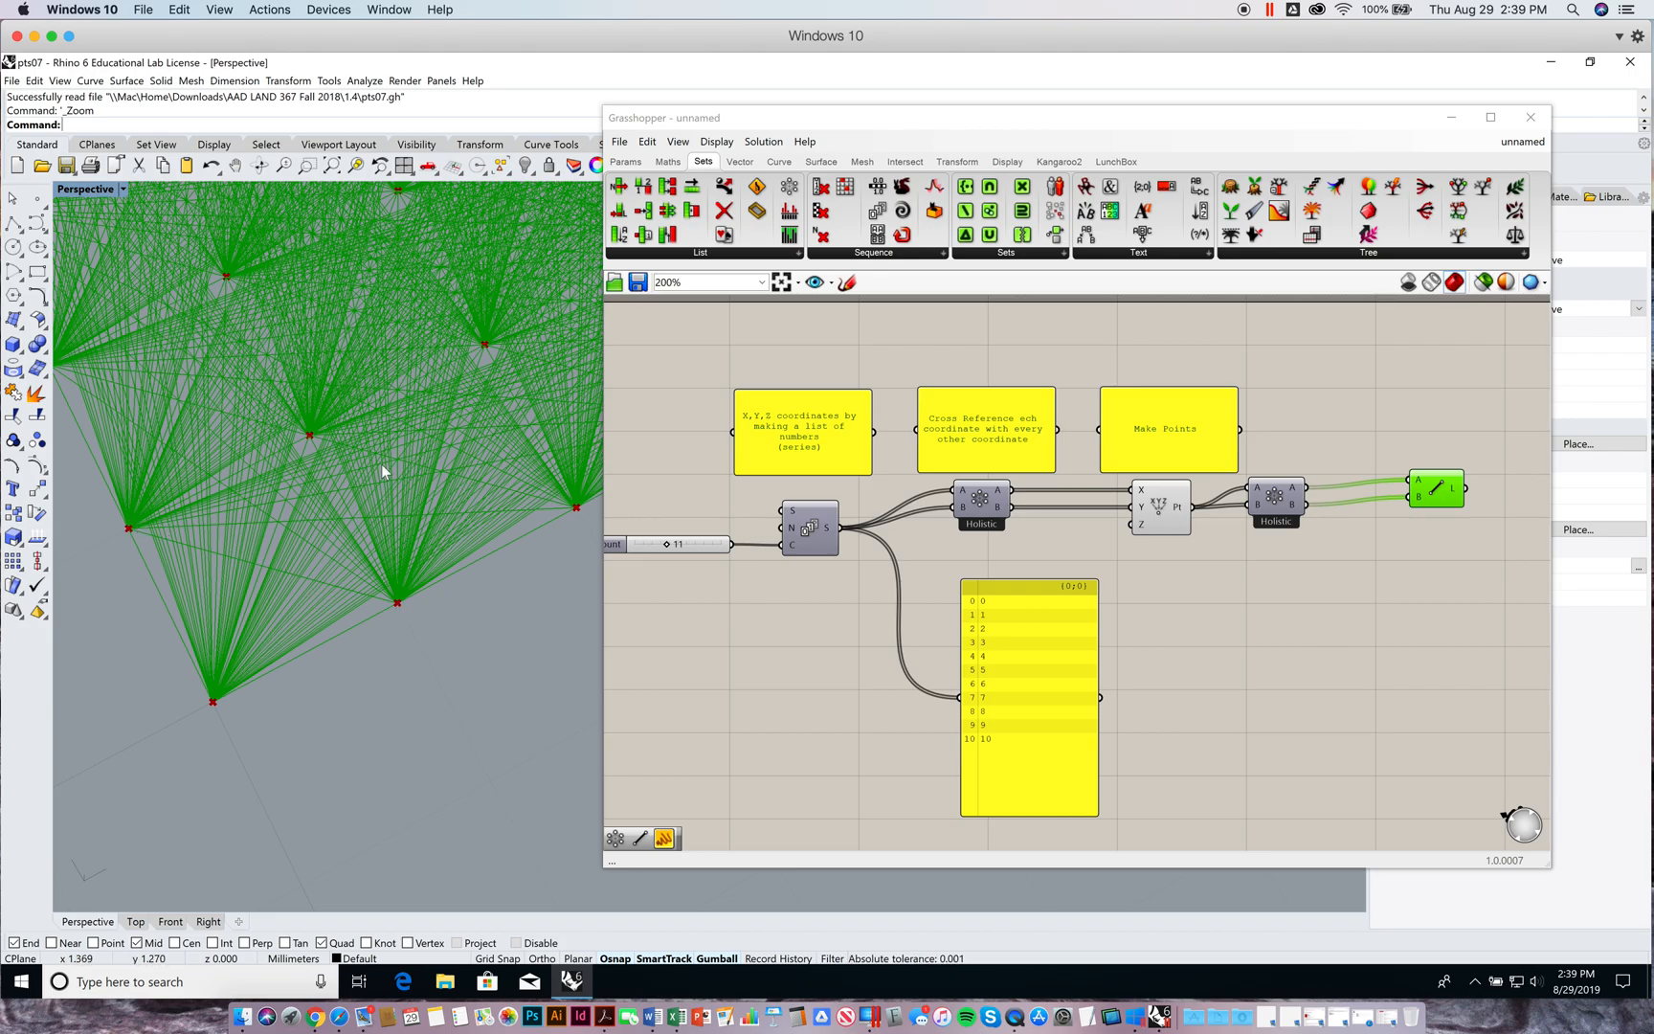
right_click_drag(503, 427, 451, 547)
scroll(433, 440, "down", 6)
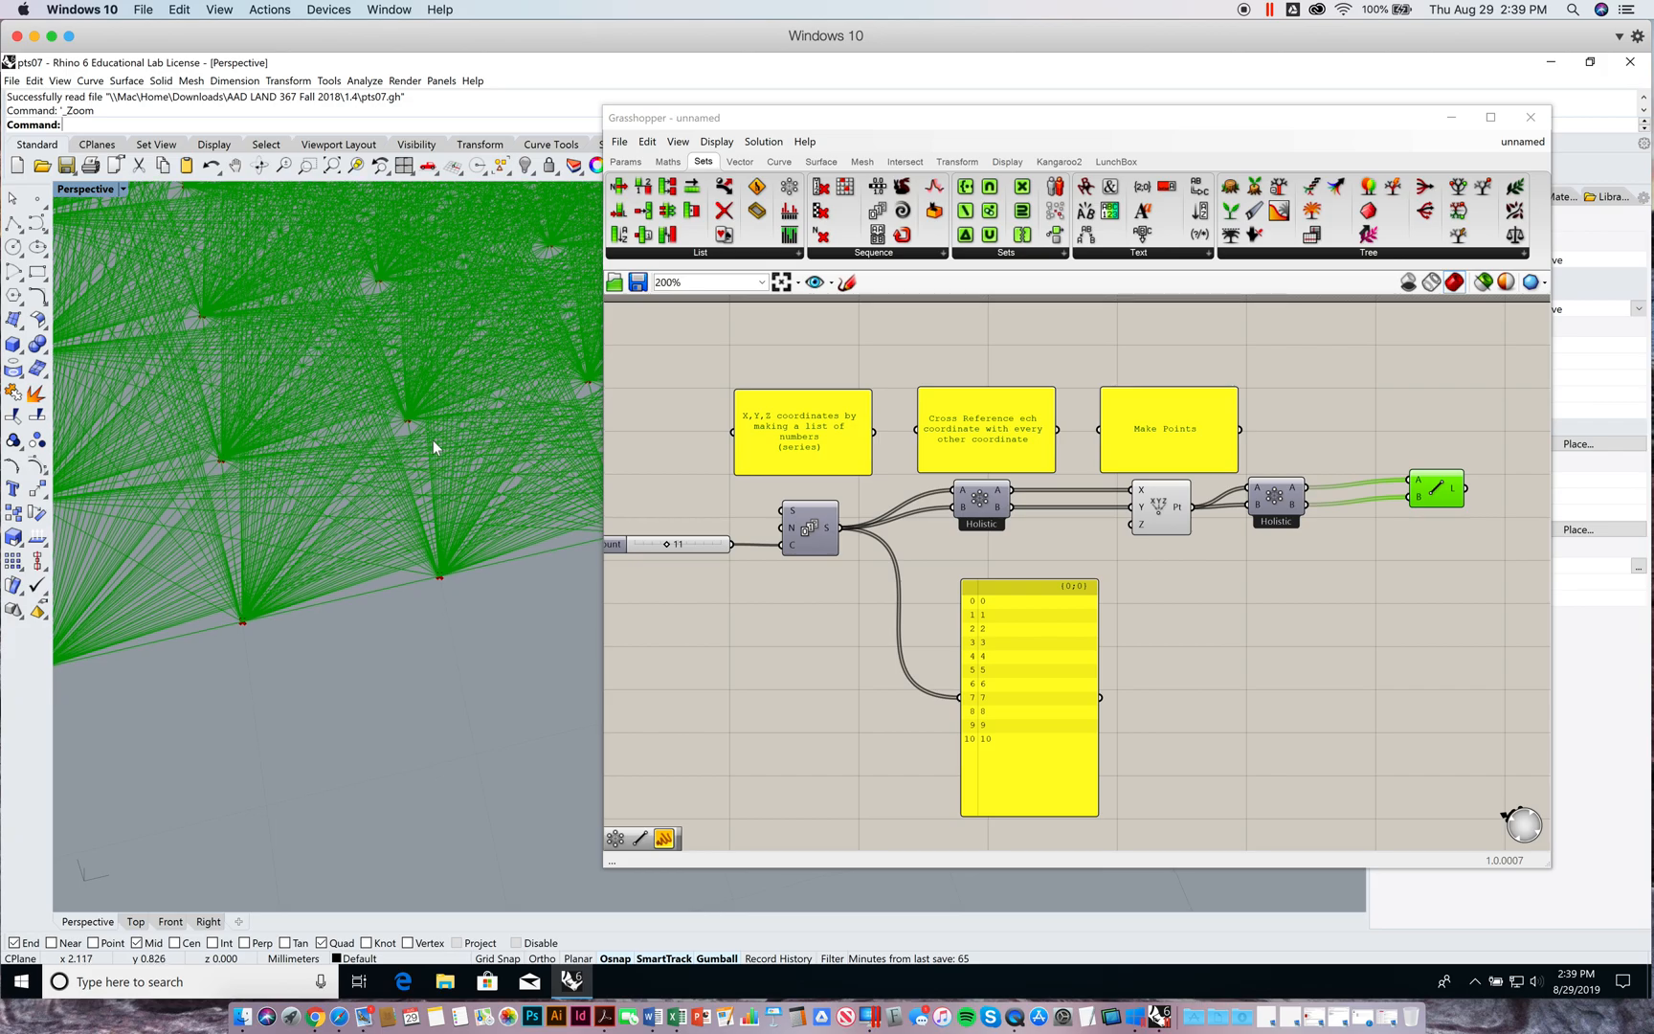
scroll(278, 535, "up", 8)
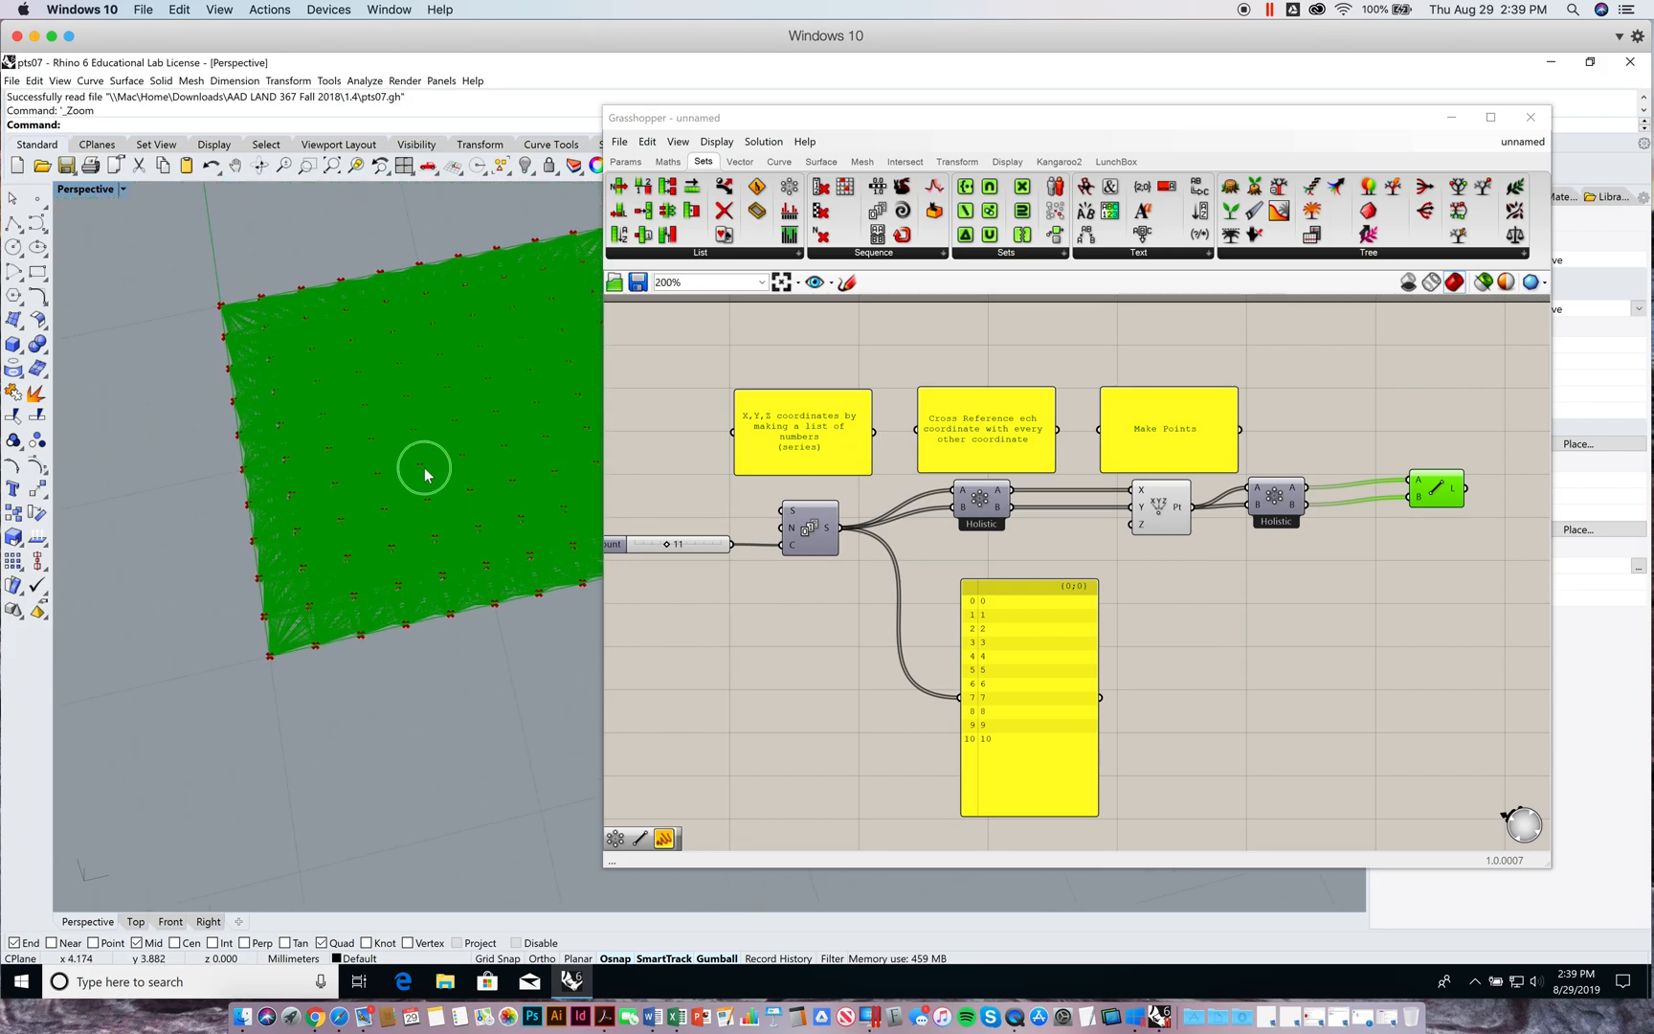
scroll(288, 532, "down", 3)
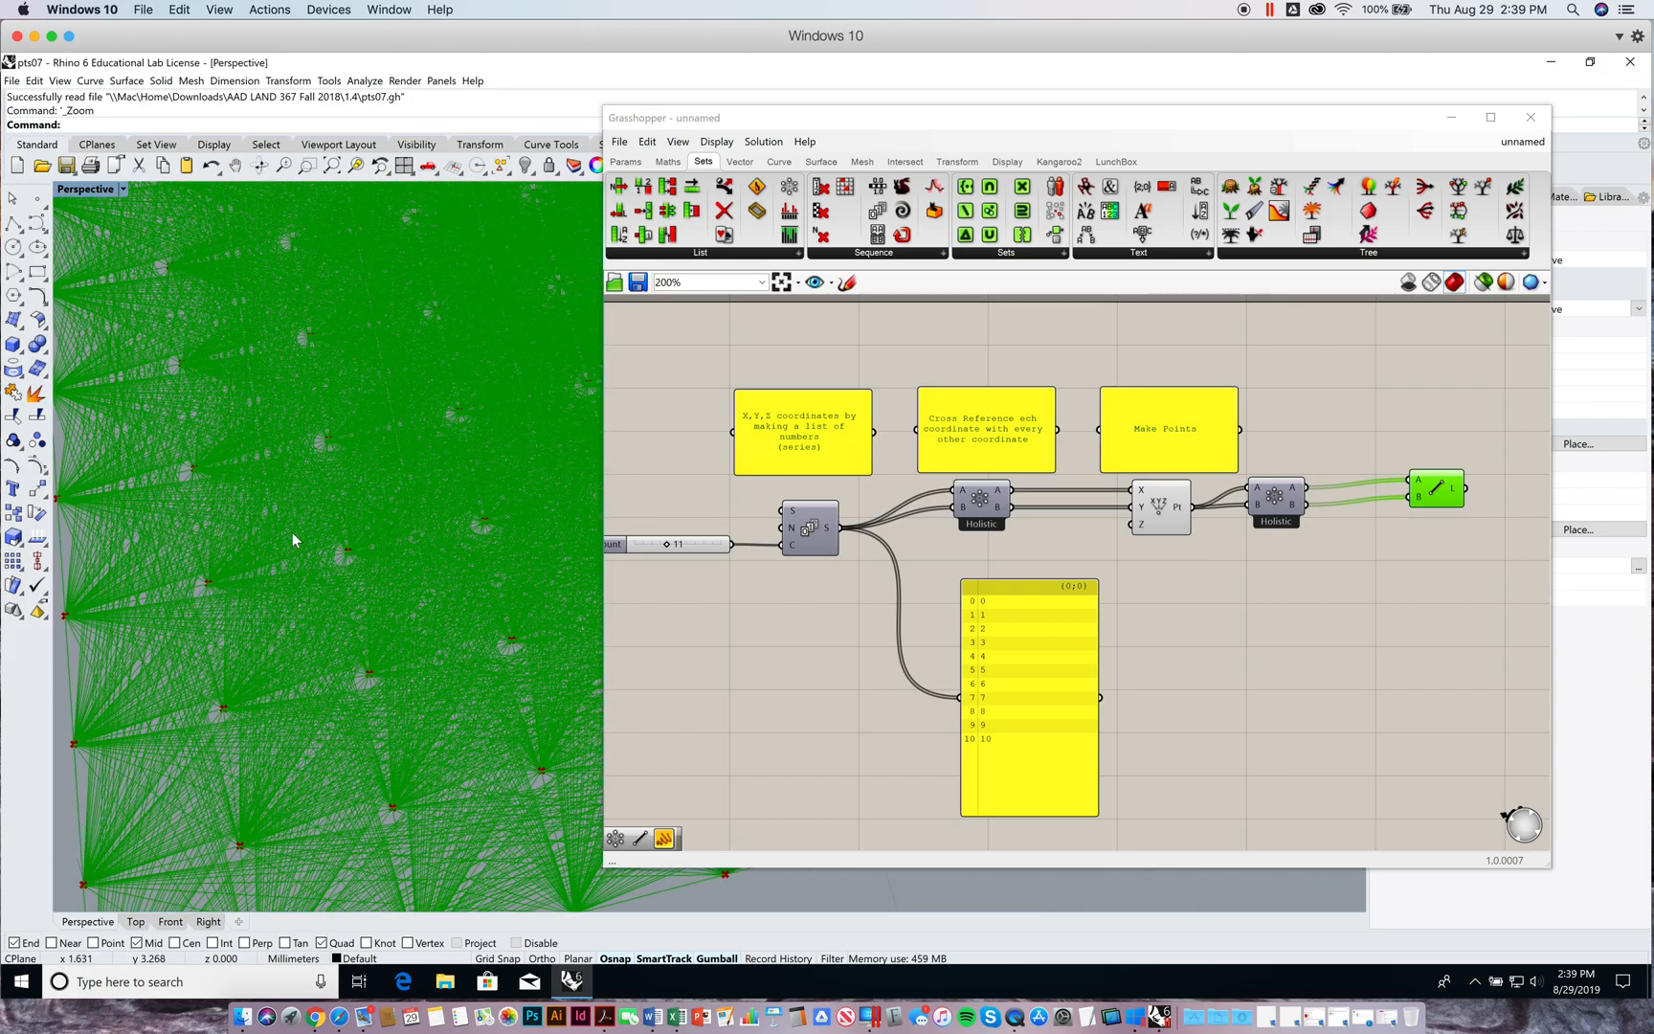
scroll(302, 517, "down", 7)
right_click_drag(301, 510, 441, 457, "shift")
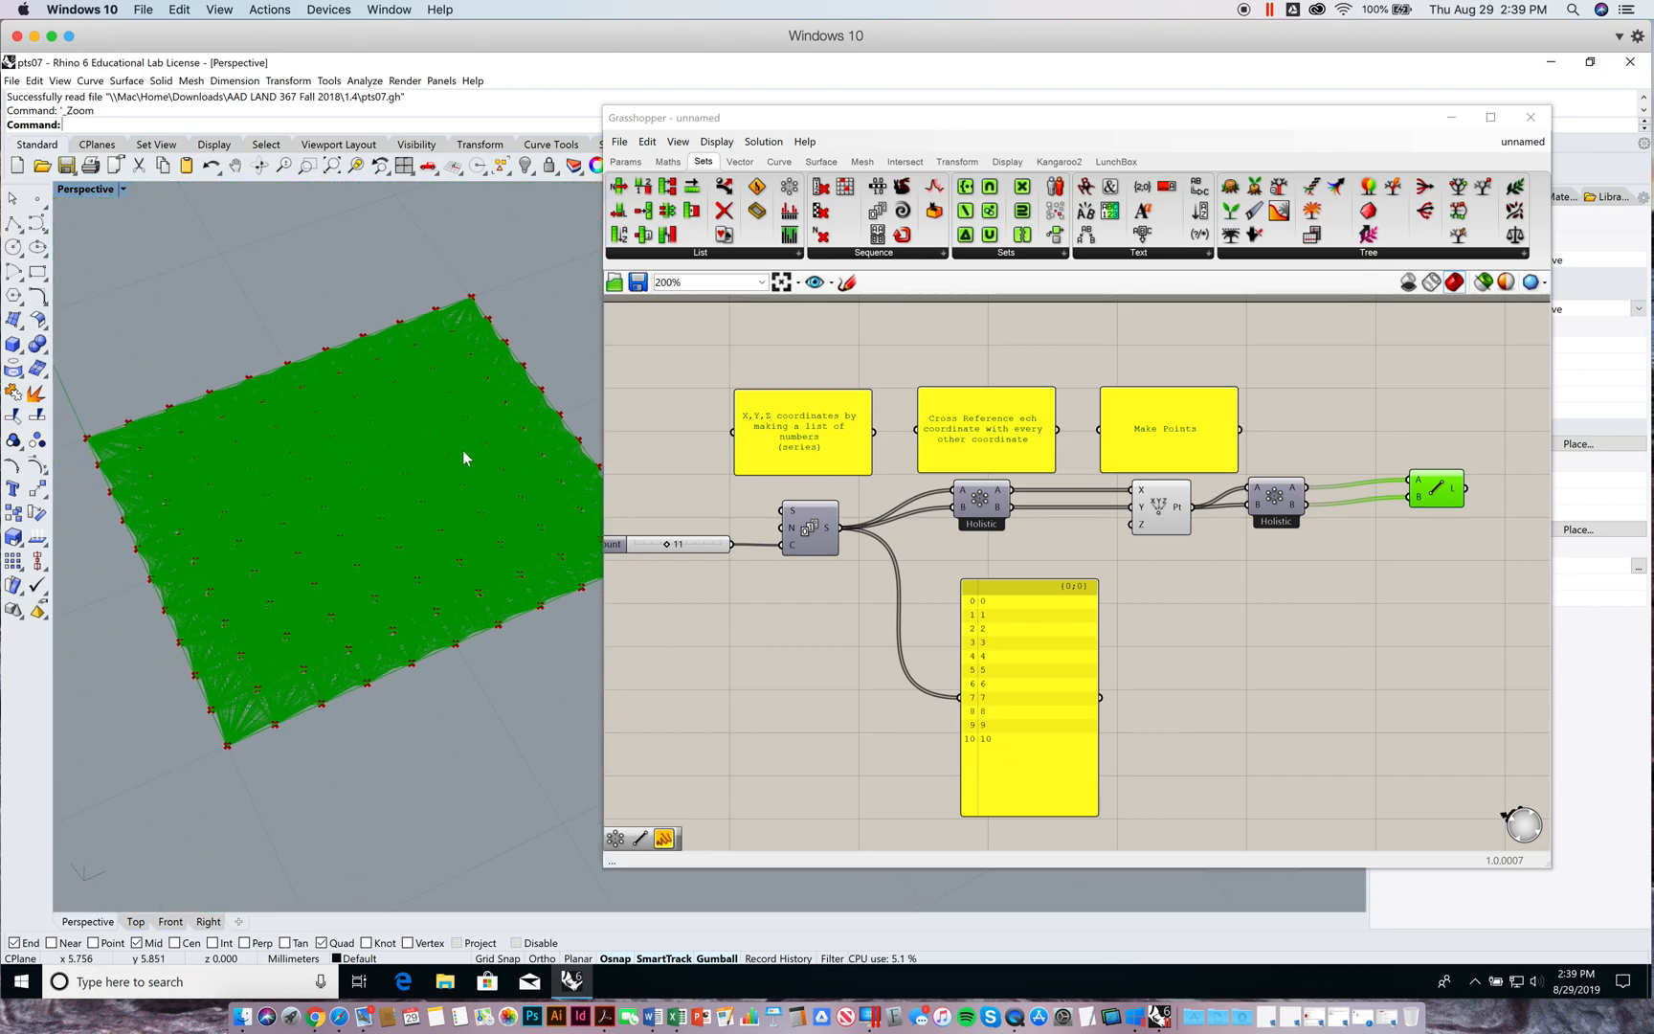
right_click_drag(686, 485, 771, 473)
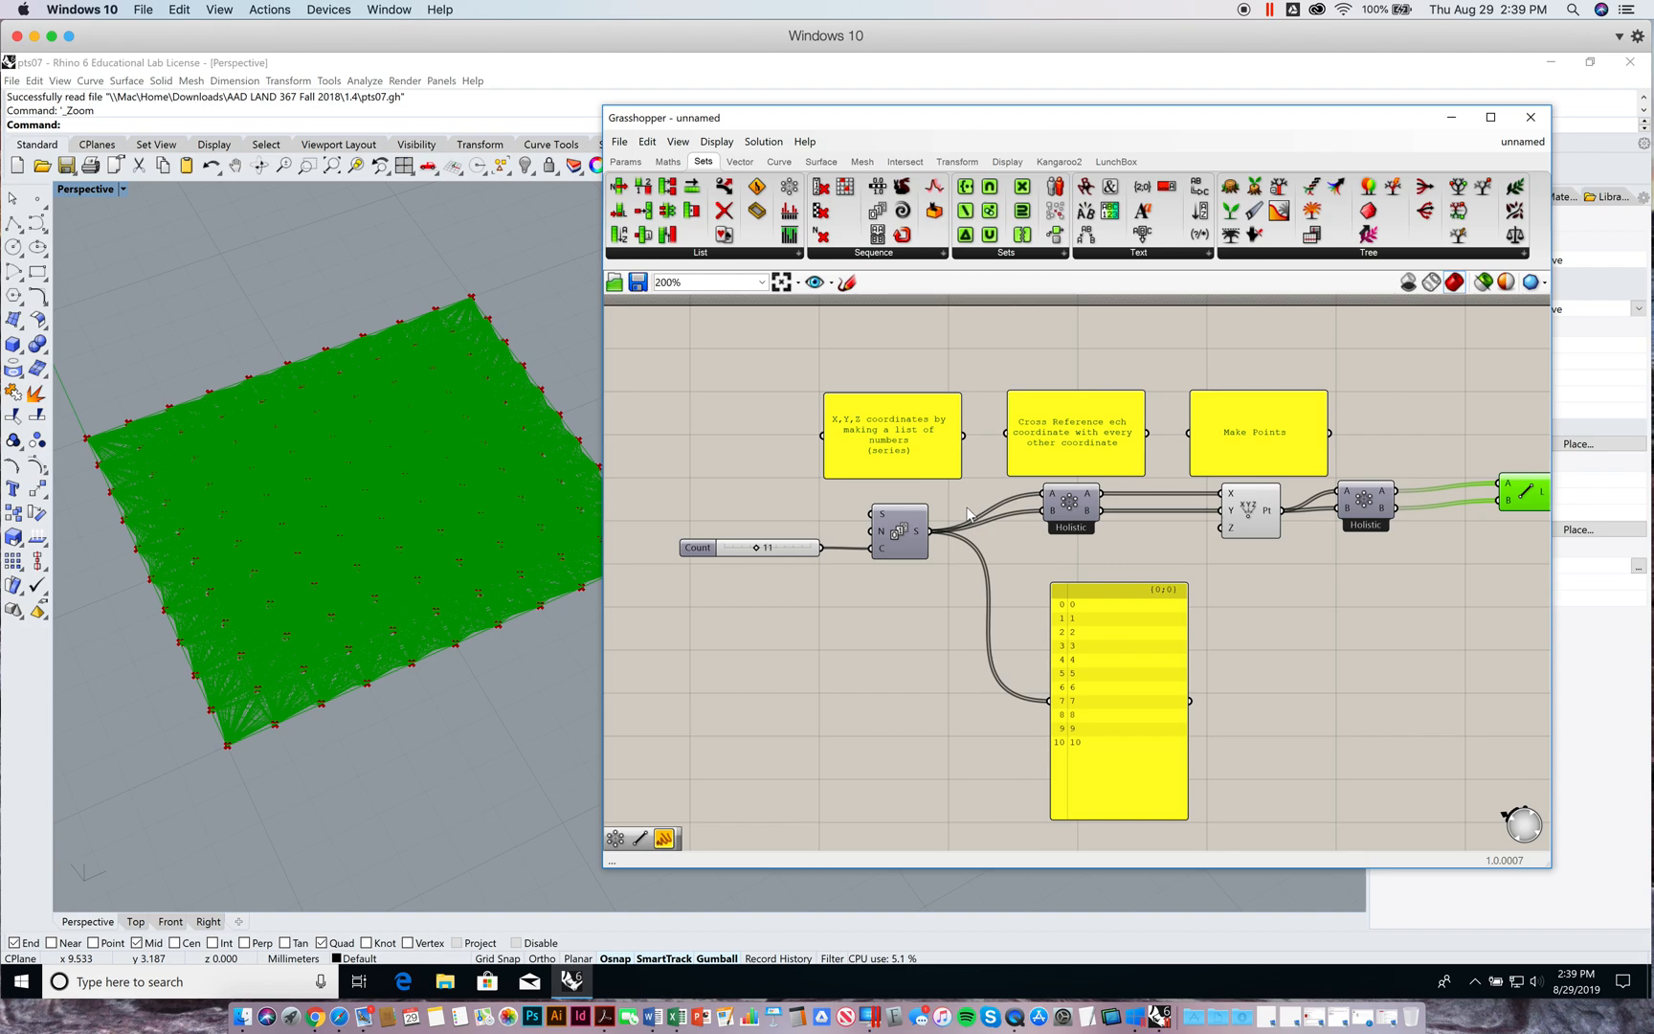
scroll(968, 514, "down", 1)
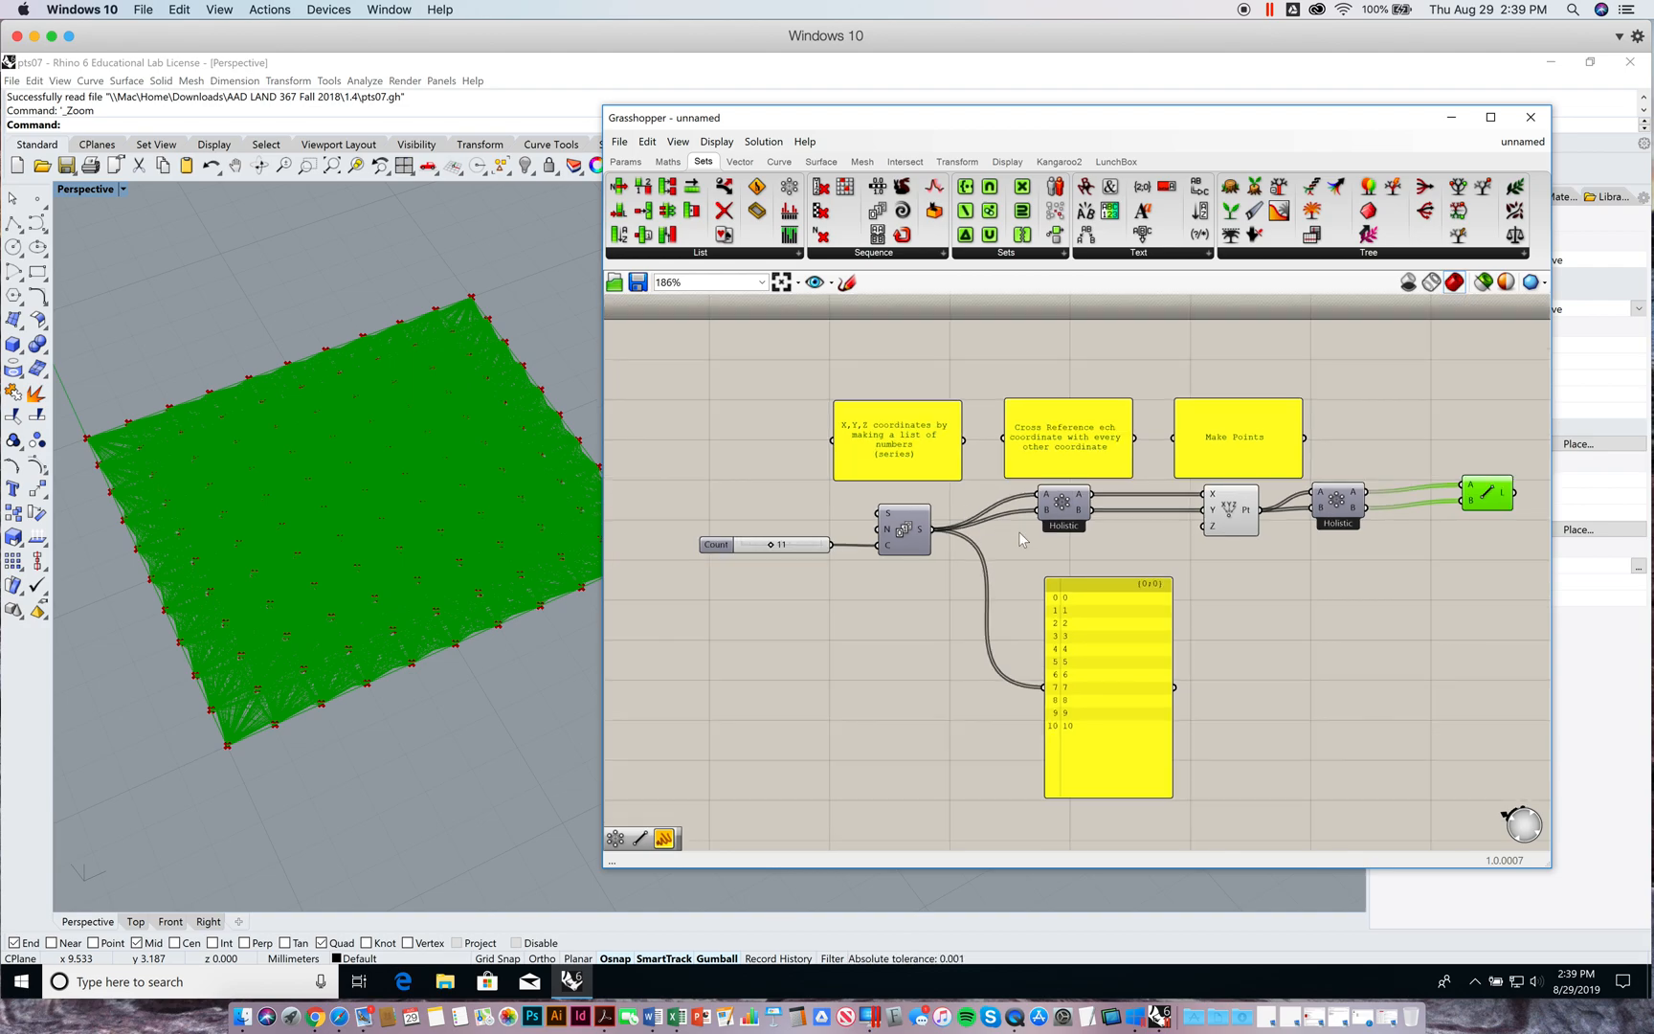